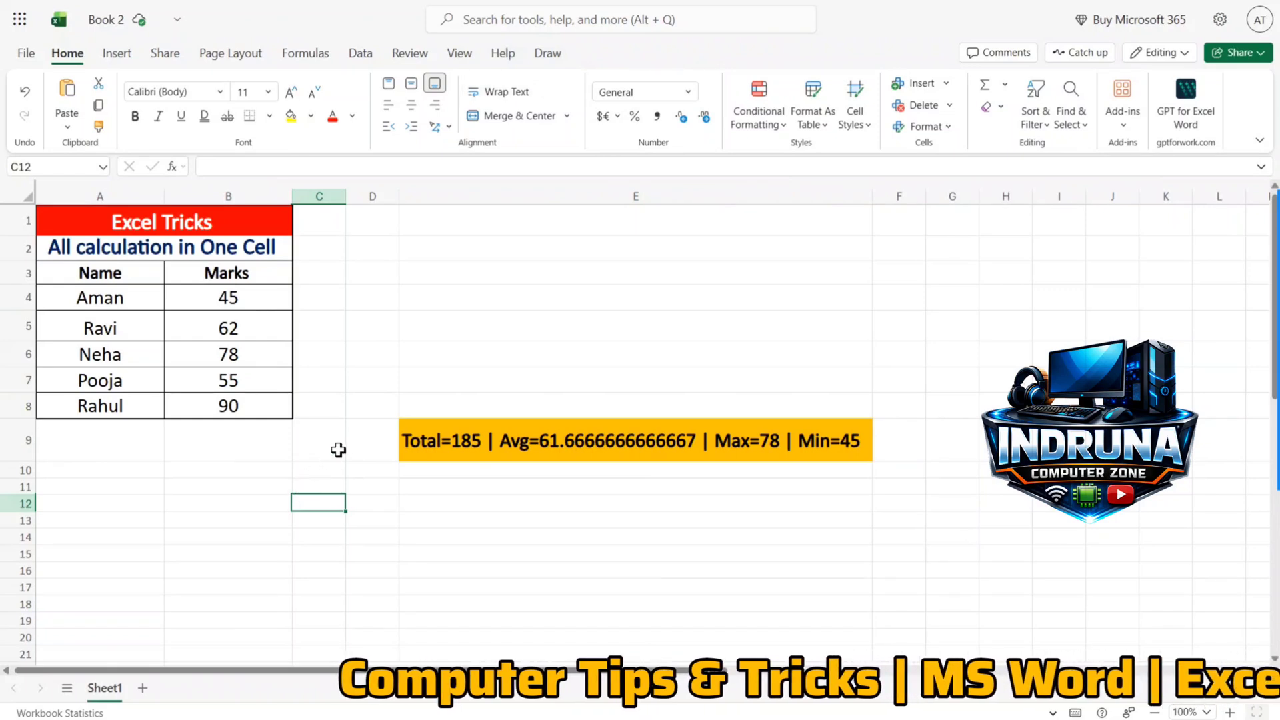
Examine the one-cell LET summary formula in E9 that combines total, average, maximum and minimum
left_click_drag(351, 404, 572, 444)
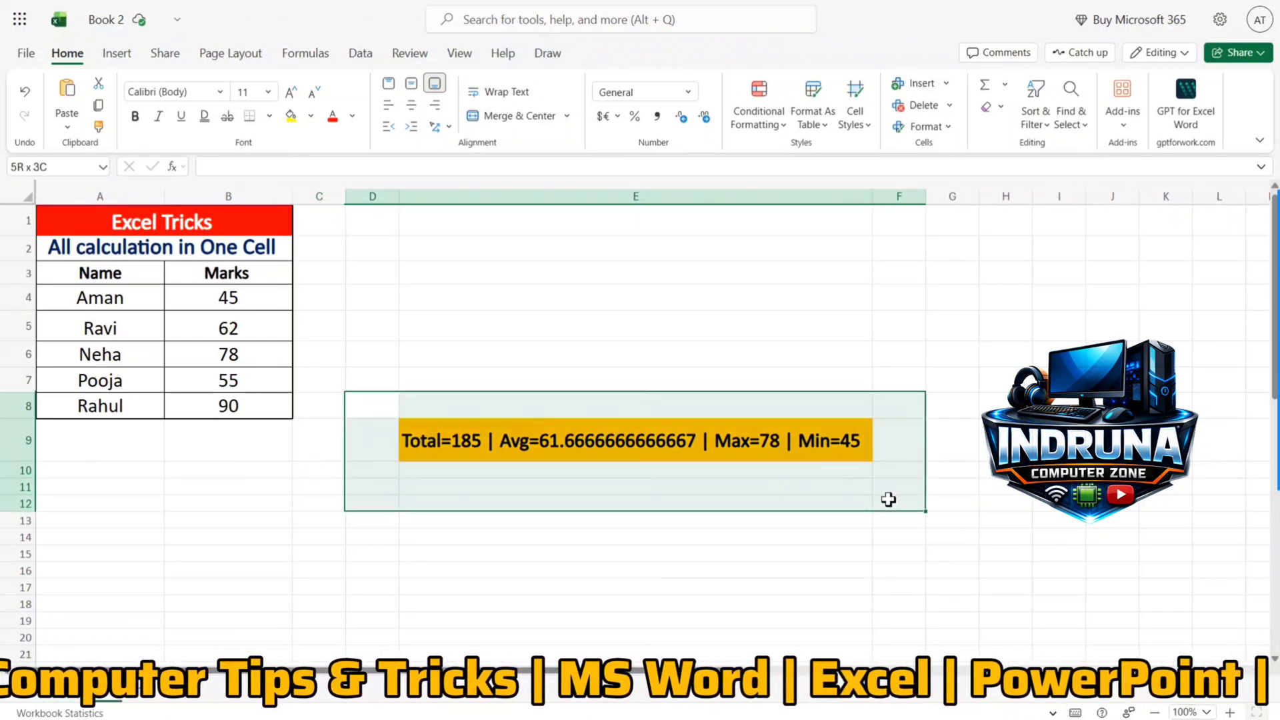
left_click(451, 421)
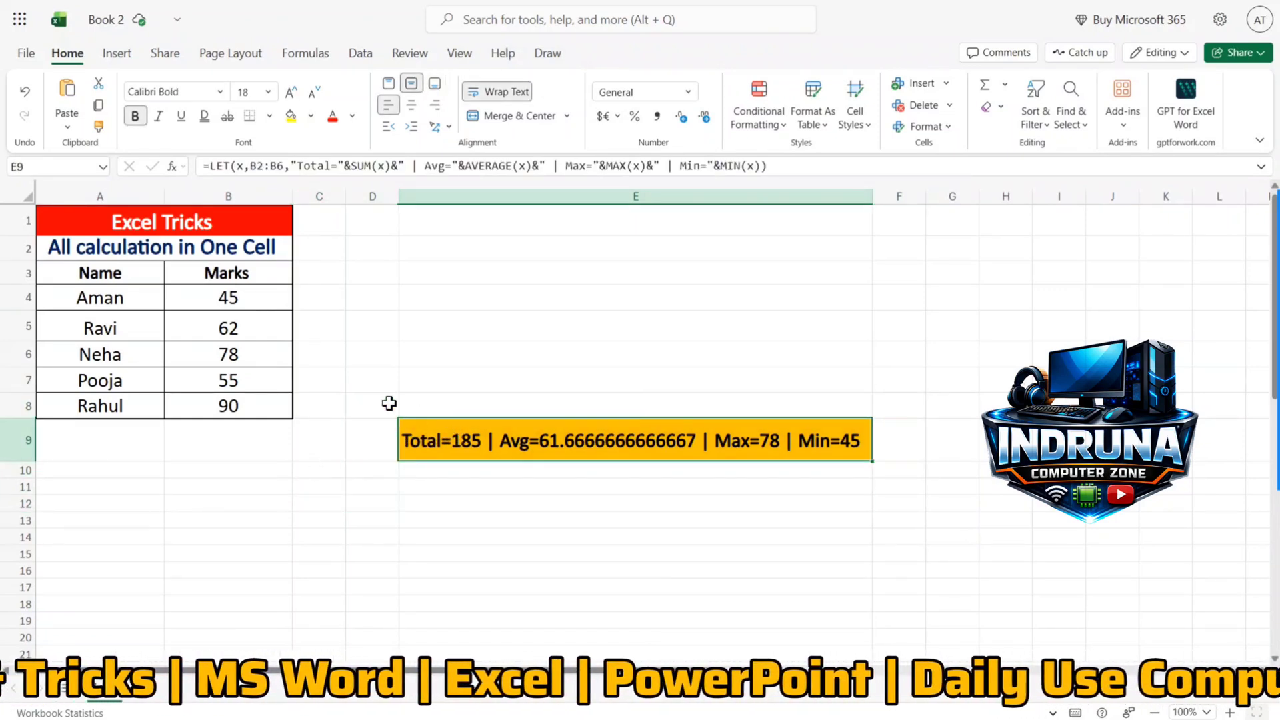
left_click(963, 160)
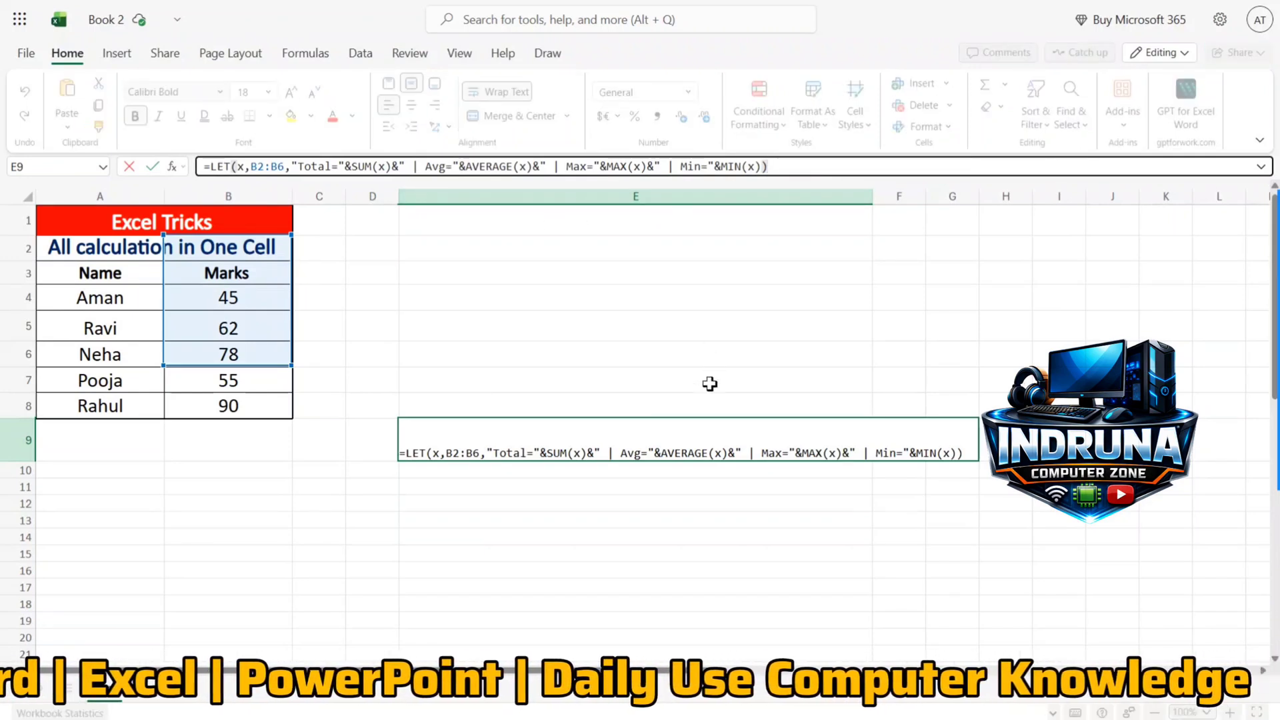
left_click(627, 407)
left_click(490, 436)
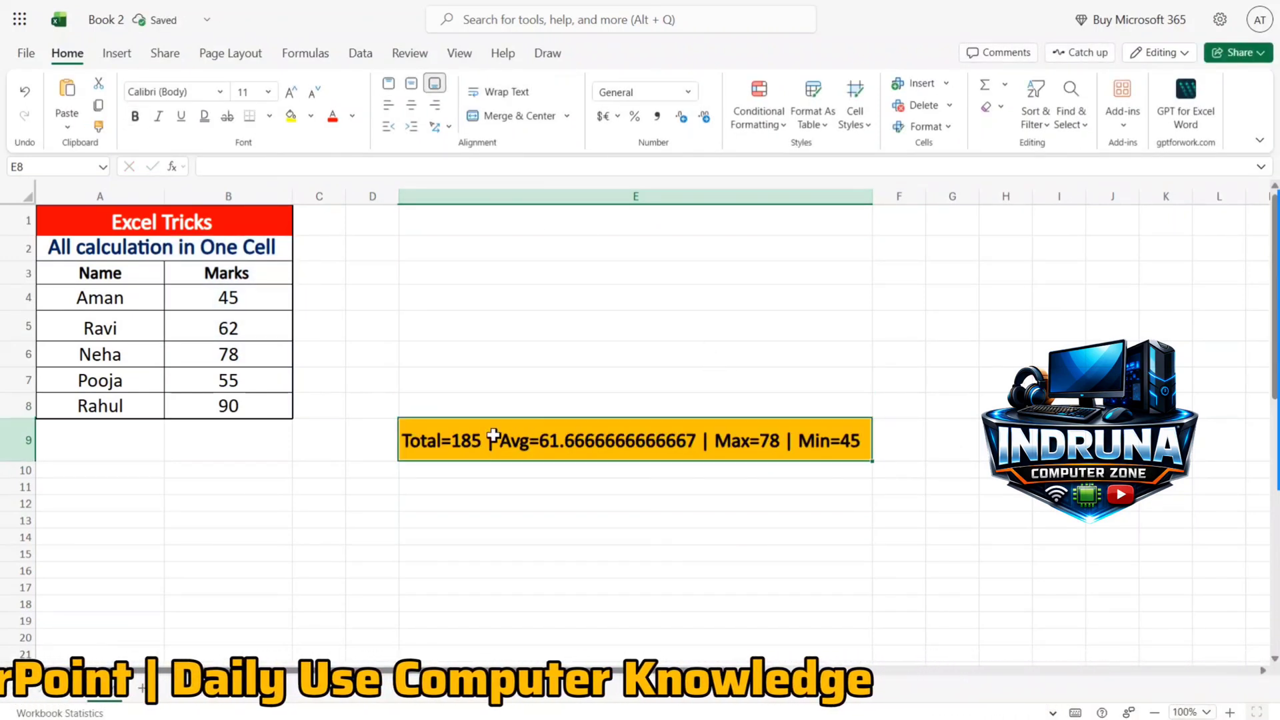
left_click(503, 471)
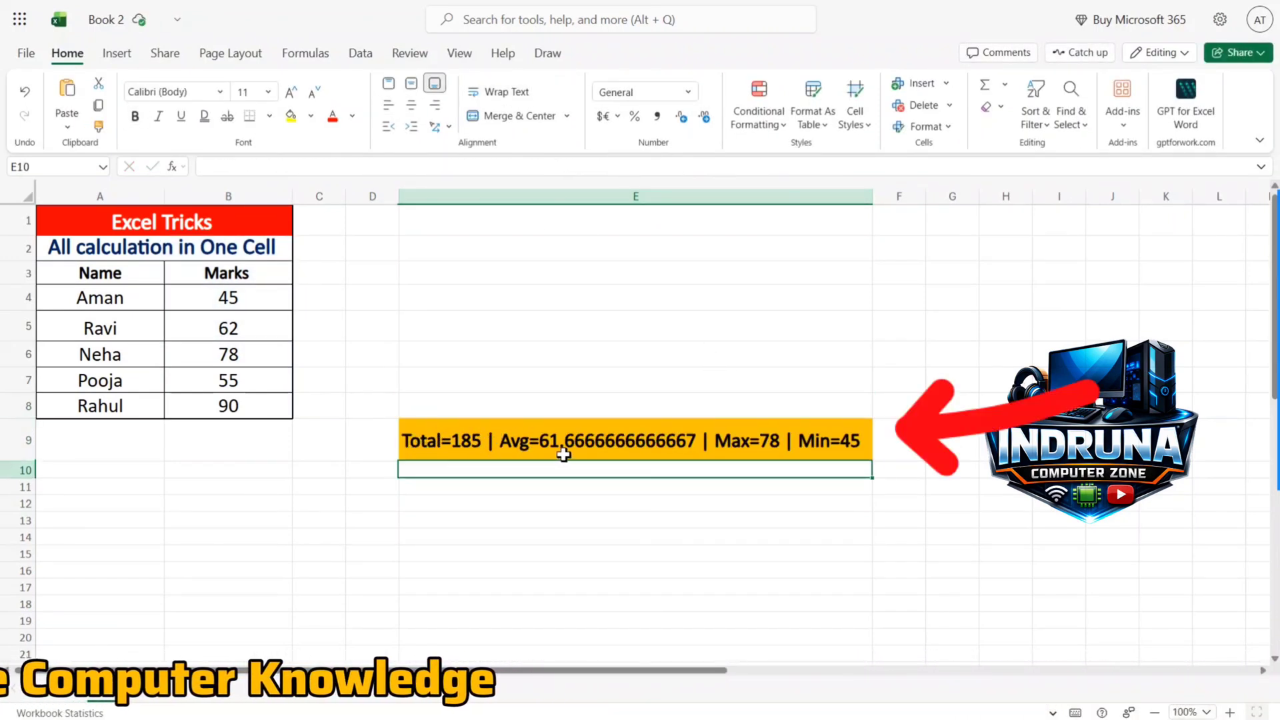
left_click_drag(390, 404, 889, 534)
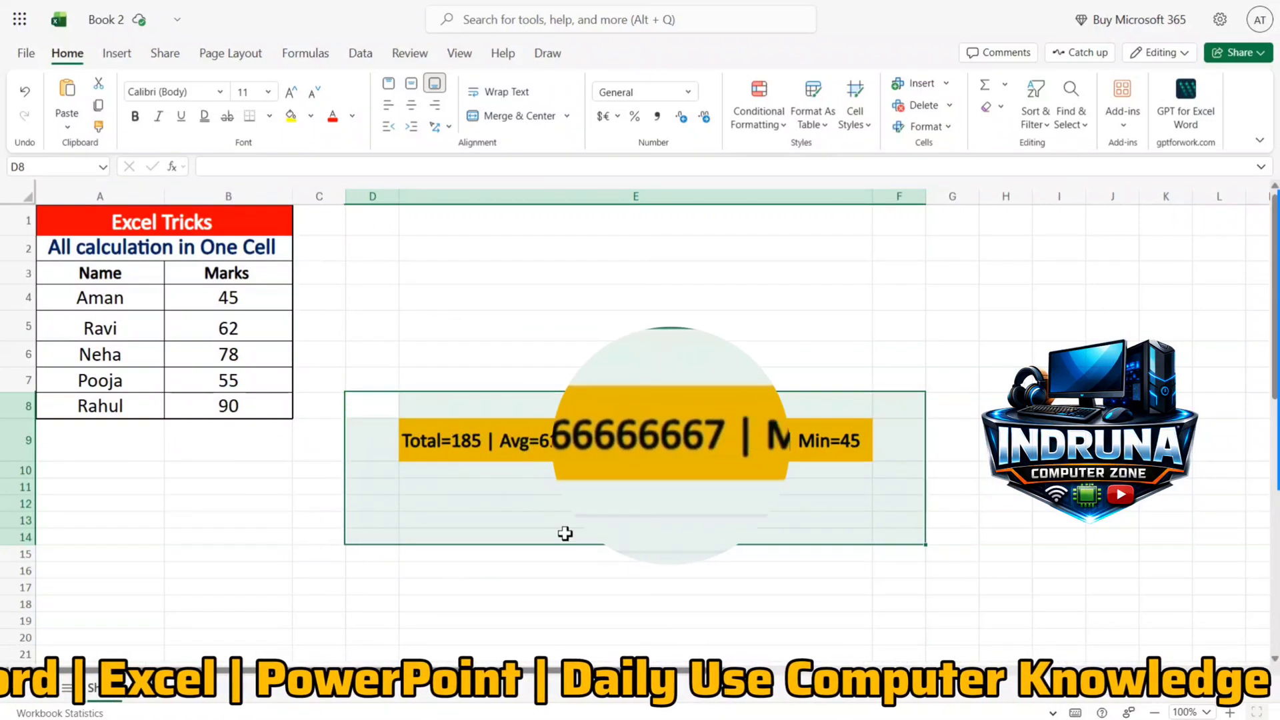
left_click(559, 471)
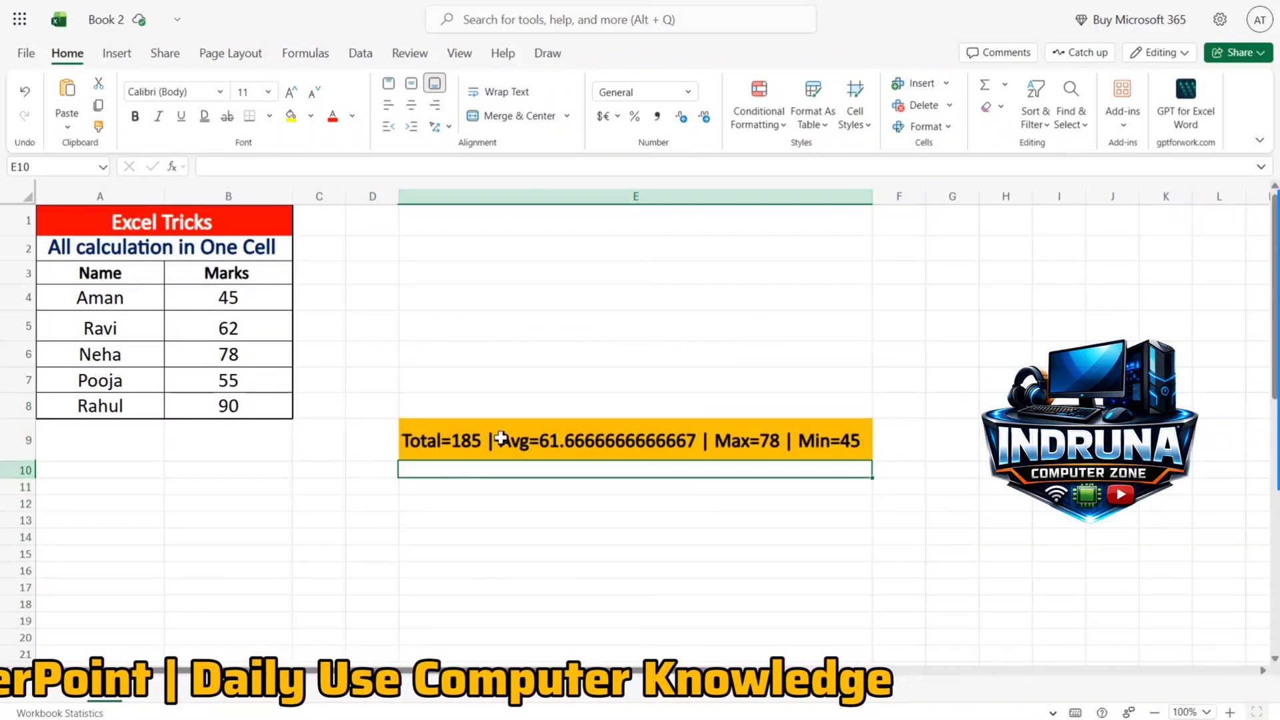
left_click(507, 377)
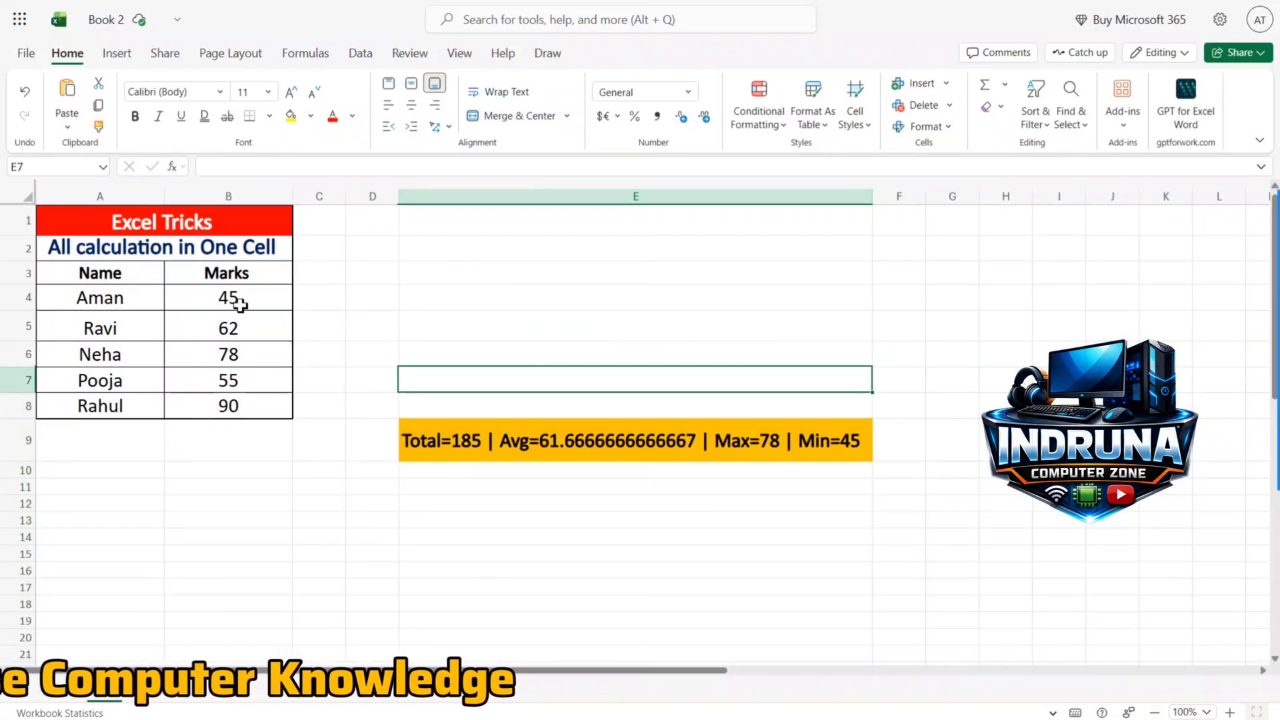
Review the names and marks in rows 4 to 8 of the student table
left_click(240, 305)
left_click(247, 351)
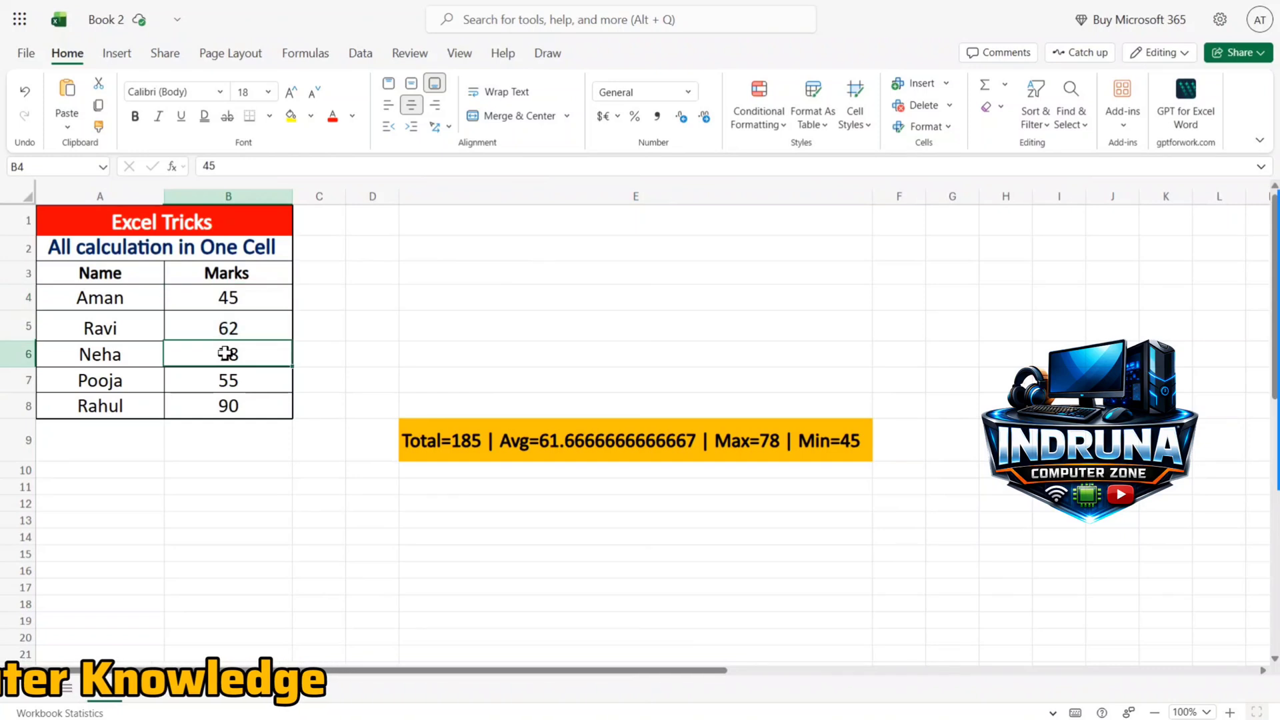
left_click(491, 210)
left_click_drag(106, 298, 254, 388)
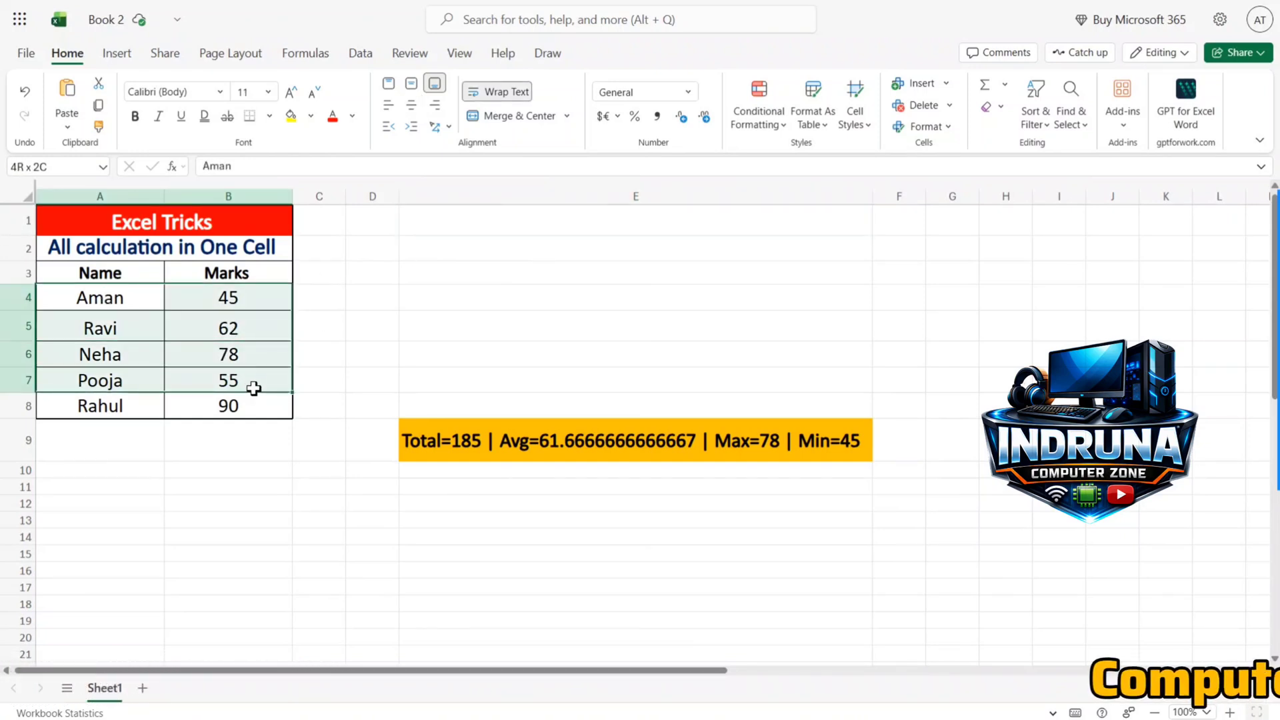
left_click(126, 332)
left_click(126, 356)
left_click(119, 385)
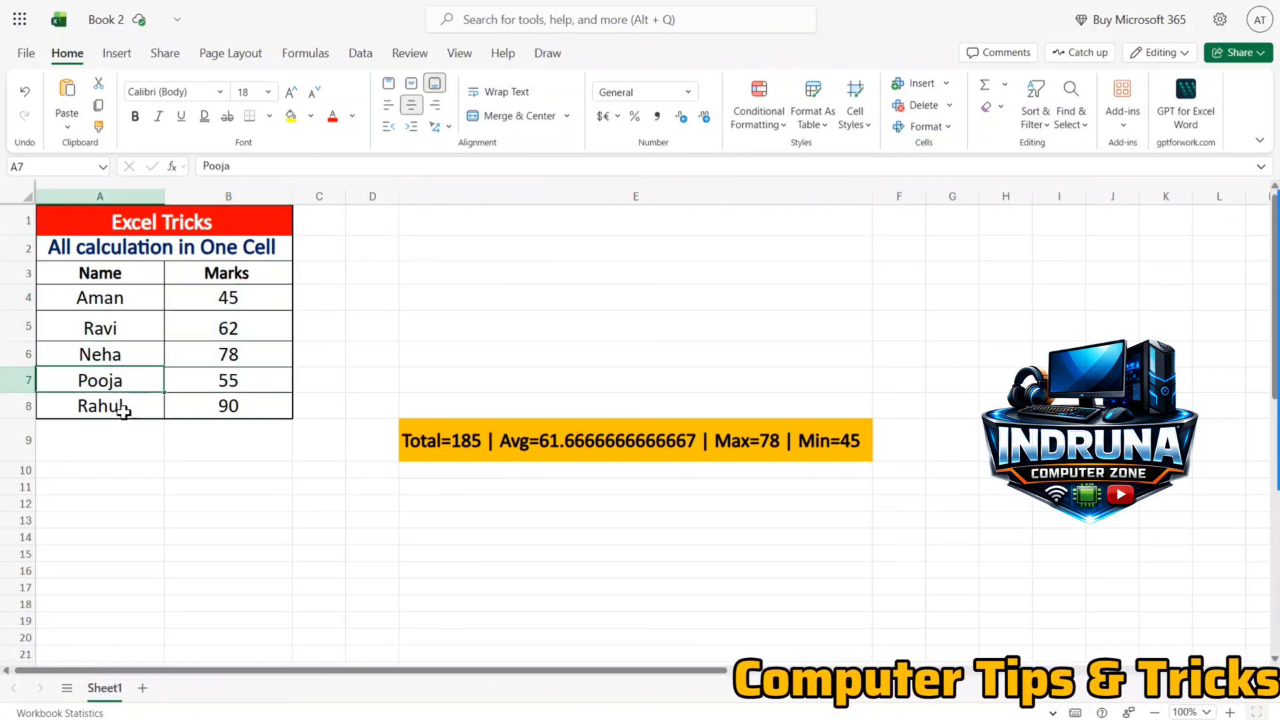
left_click(123, 412)
left_click_drag(190, 304, 214, 380)
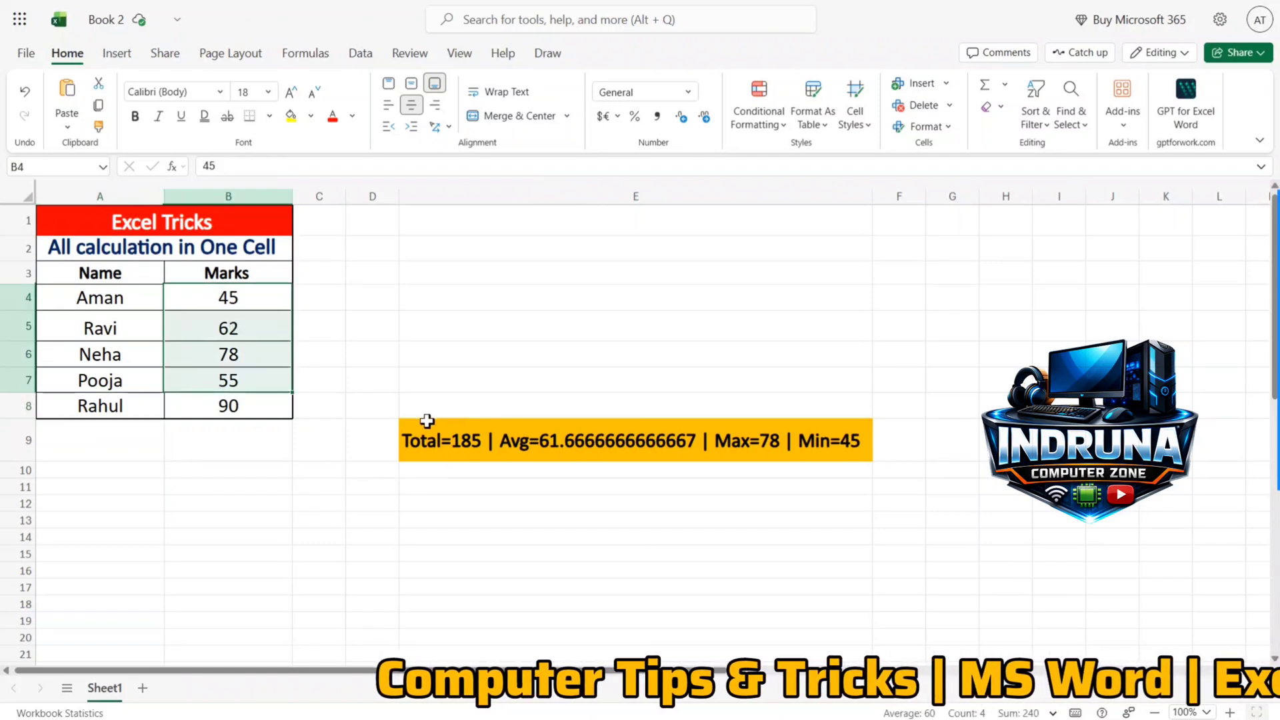
Start a LET formula in cell E1 that assigns the name x to the marks range B4:B8
left_click(498, 224)
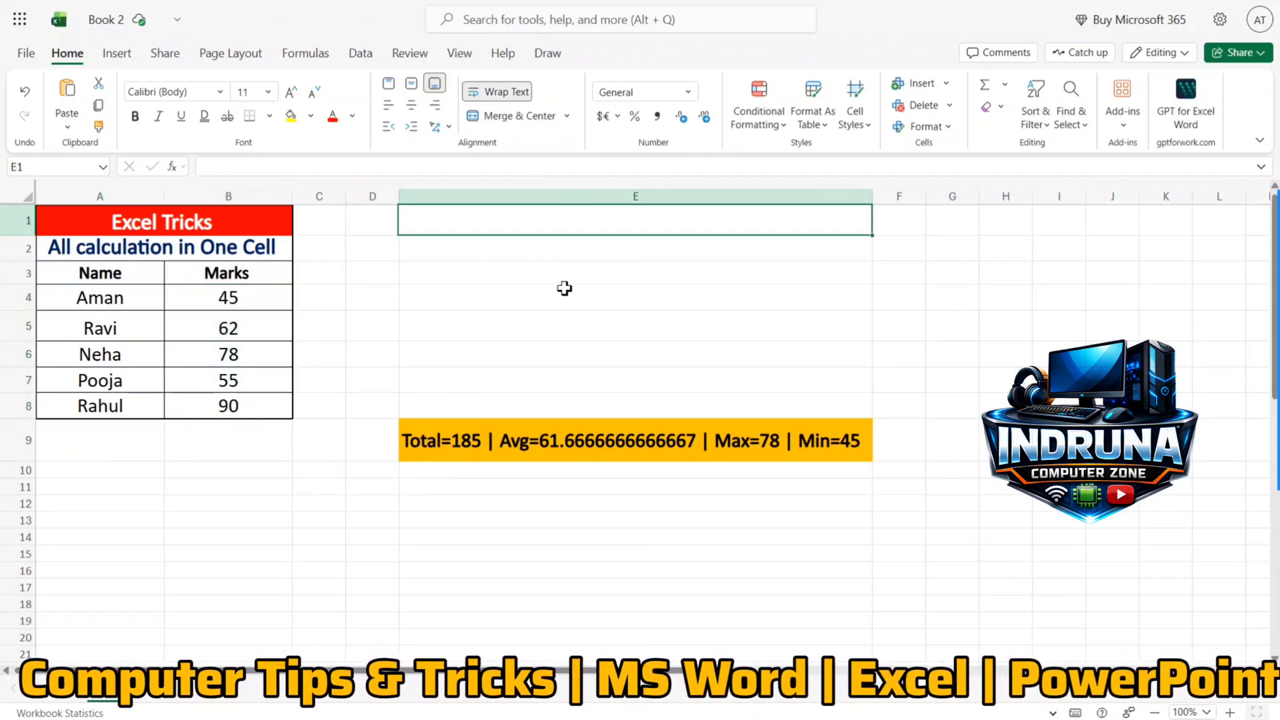
type("=")
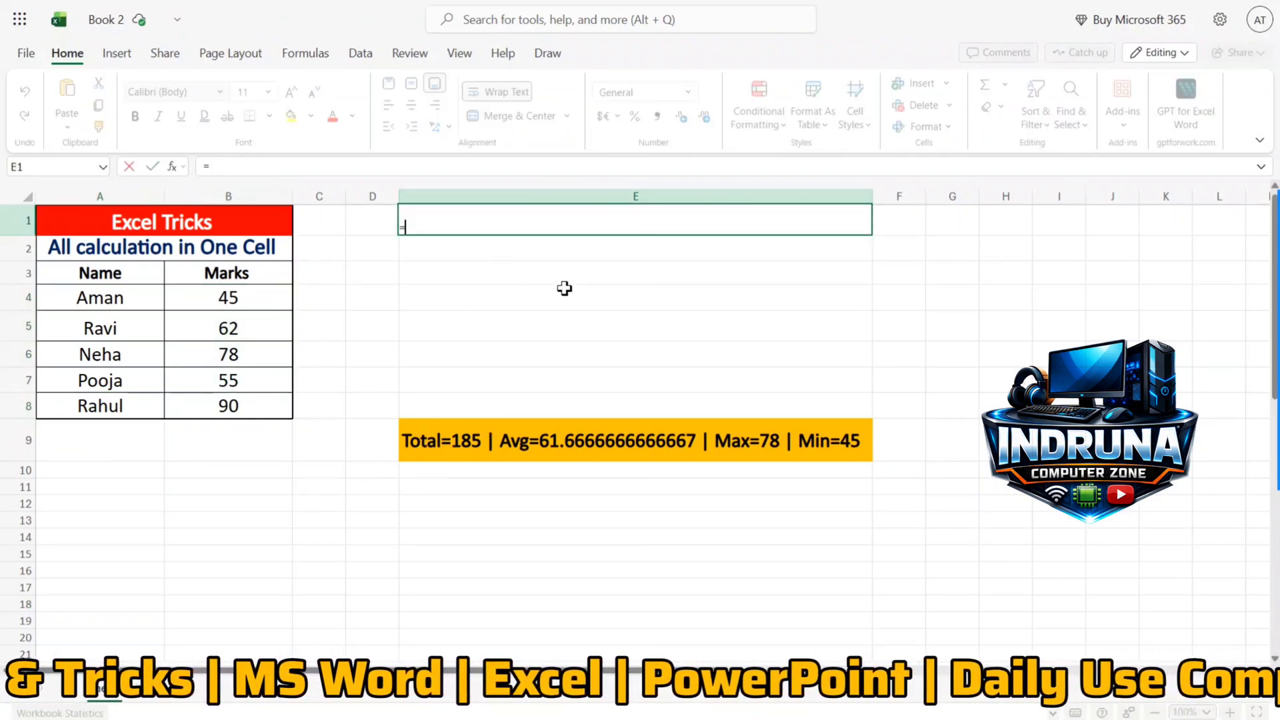
type("let")
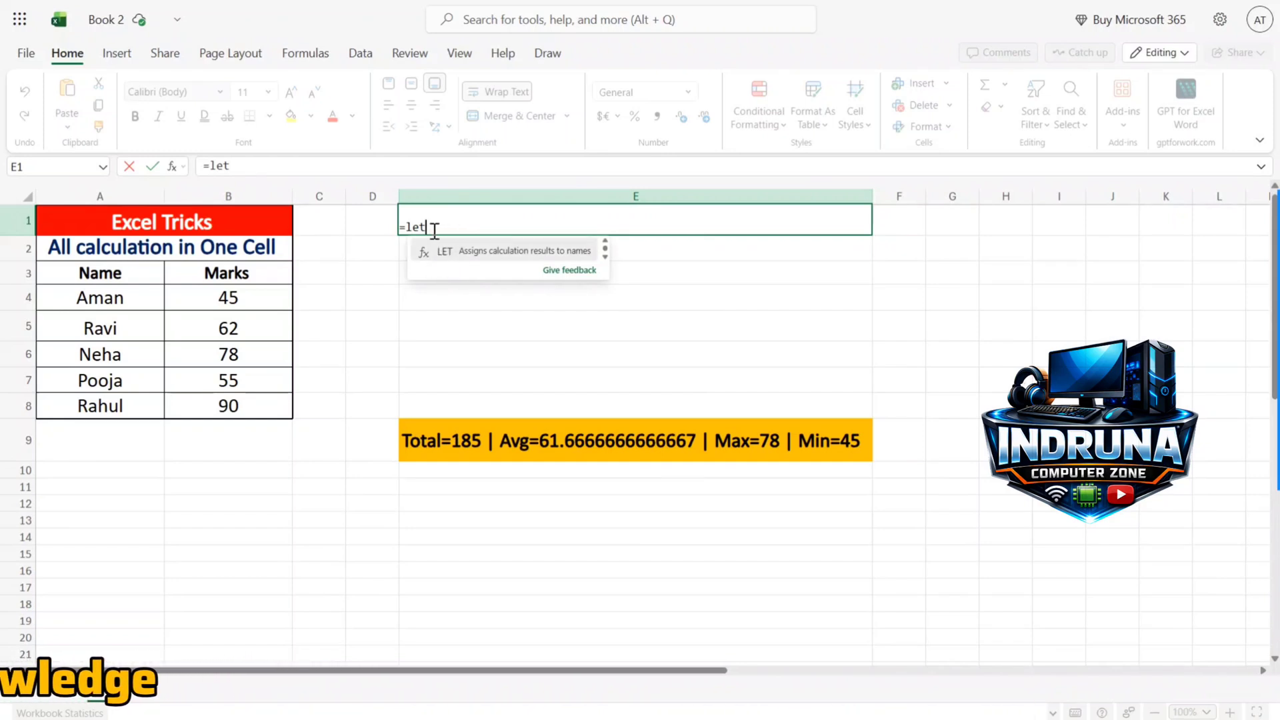
key("Tab")
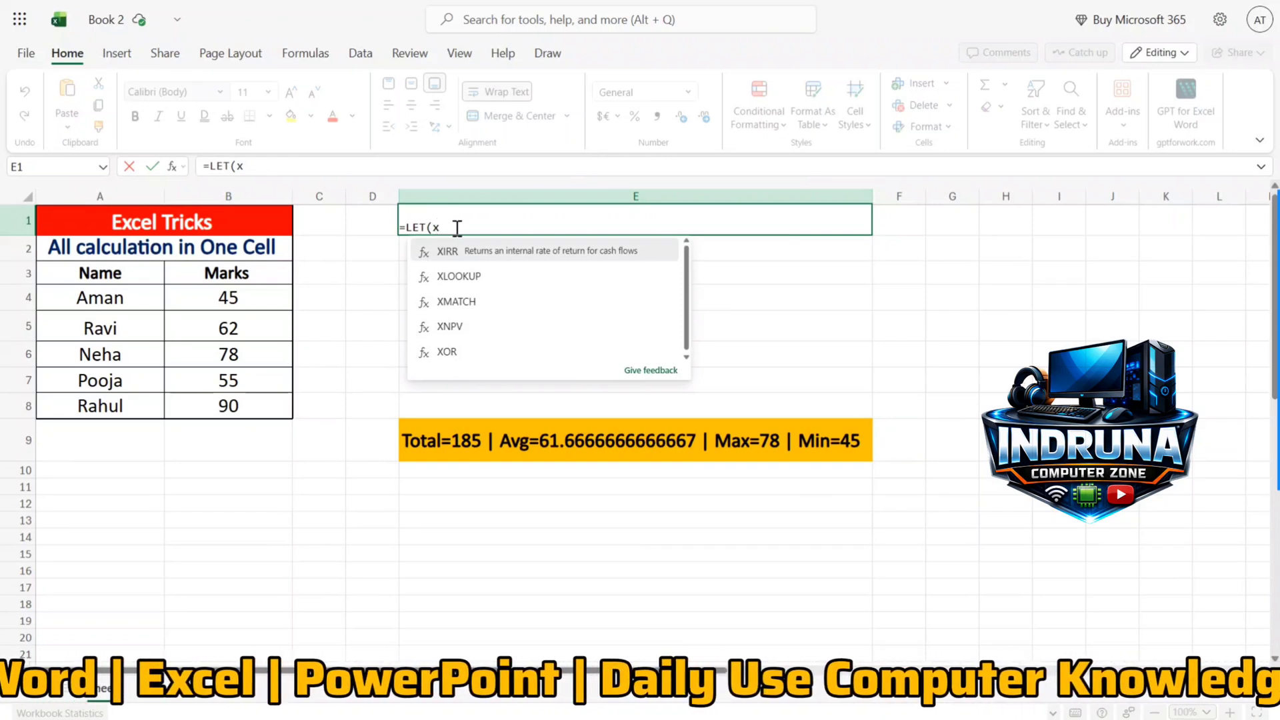
key("BackSpace")
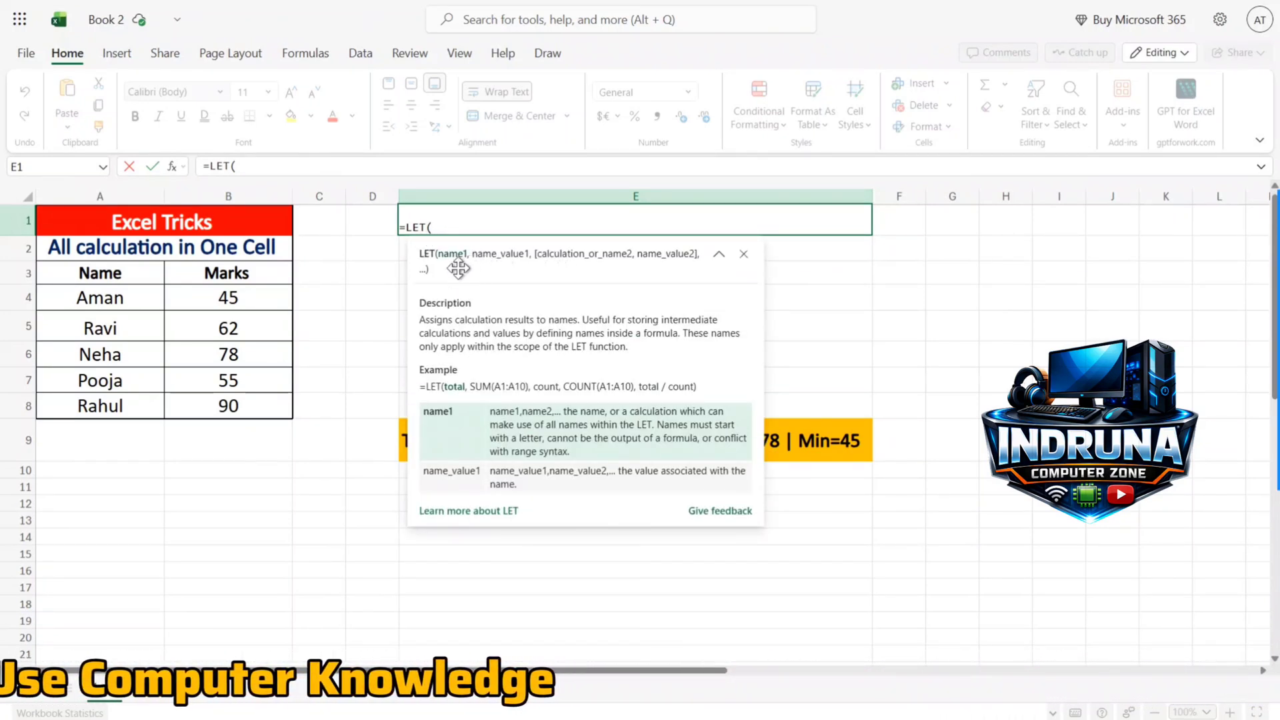
type("x")
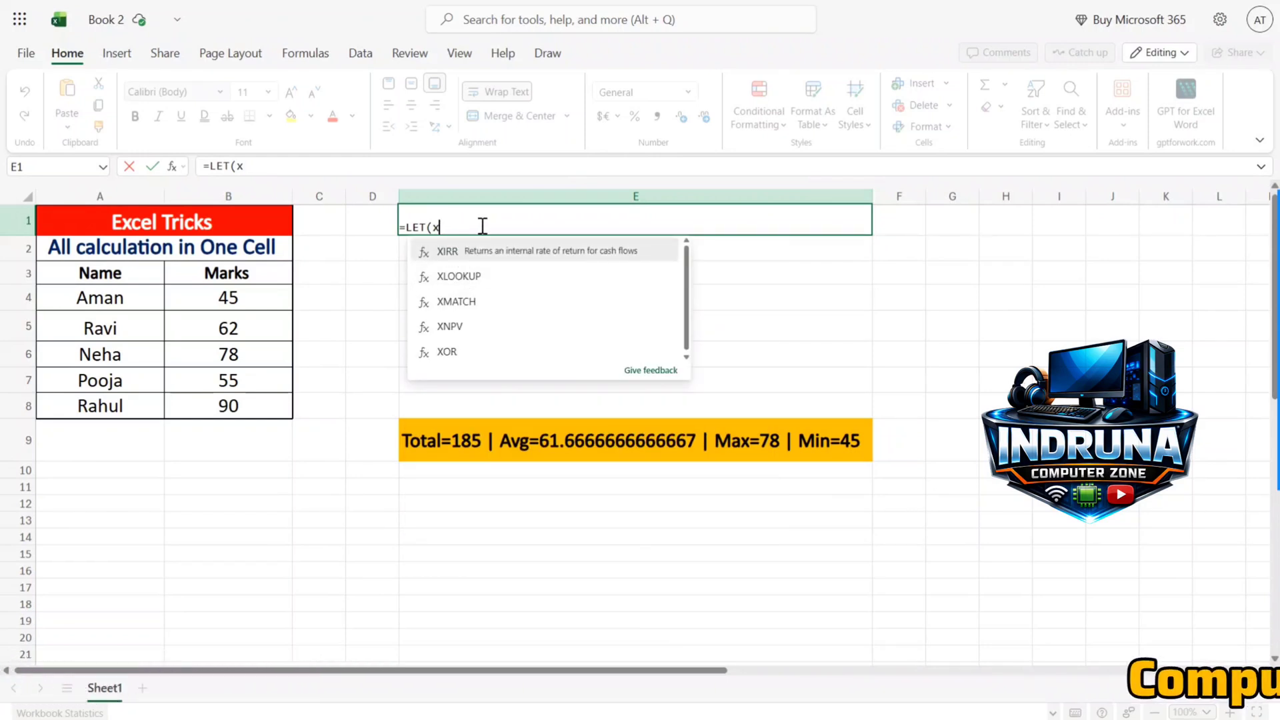
type(",")
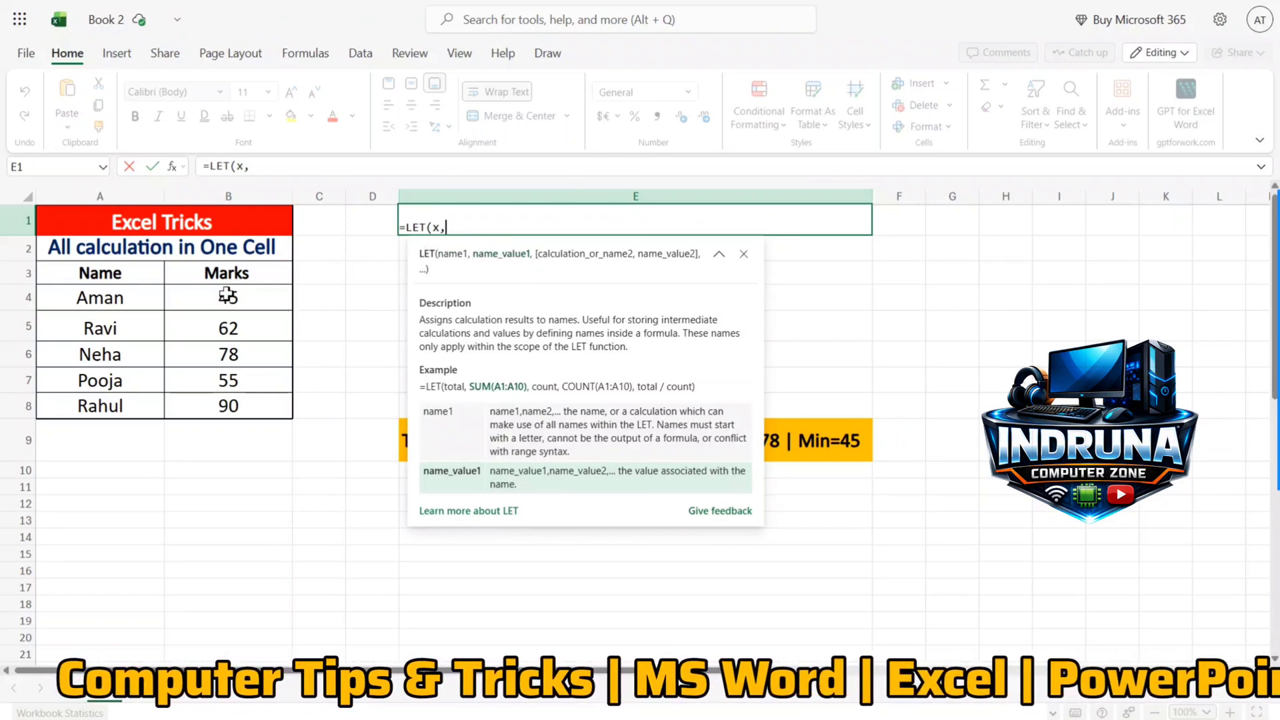
left_click_drag(227, 297, 203, 405)
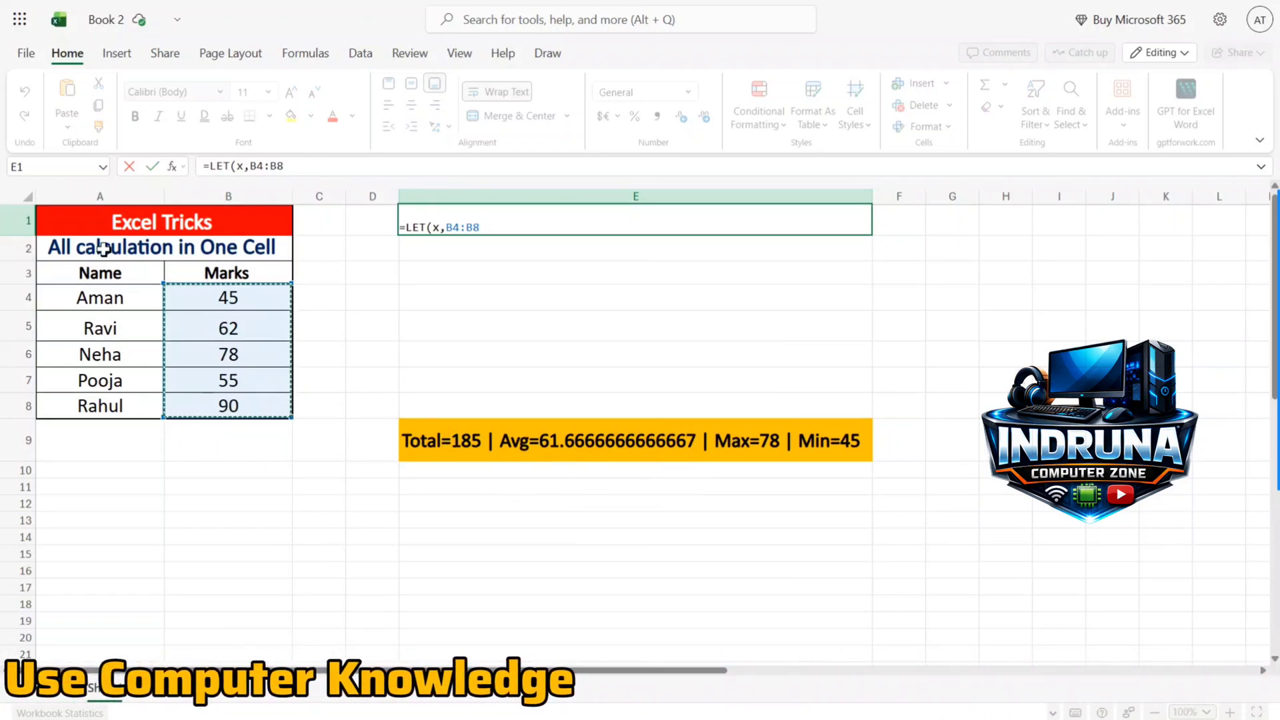
left_click(489, 227)
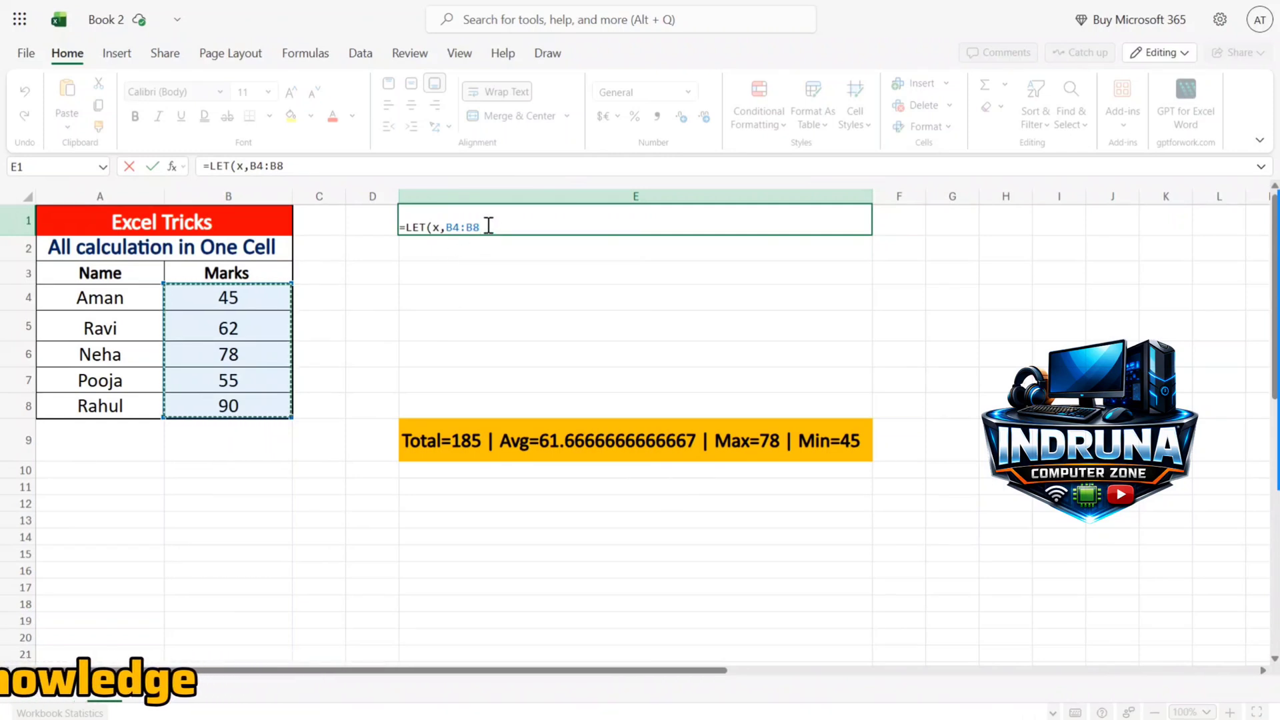
Check the name x against its assigned range B4:B8 inside the unfinished LET formula
left_click(441, 228)
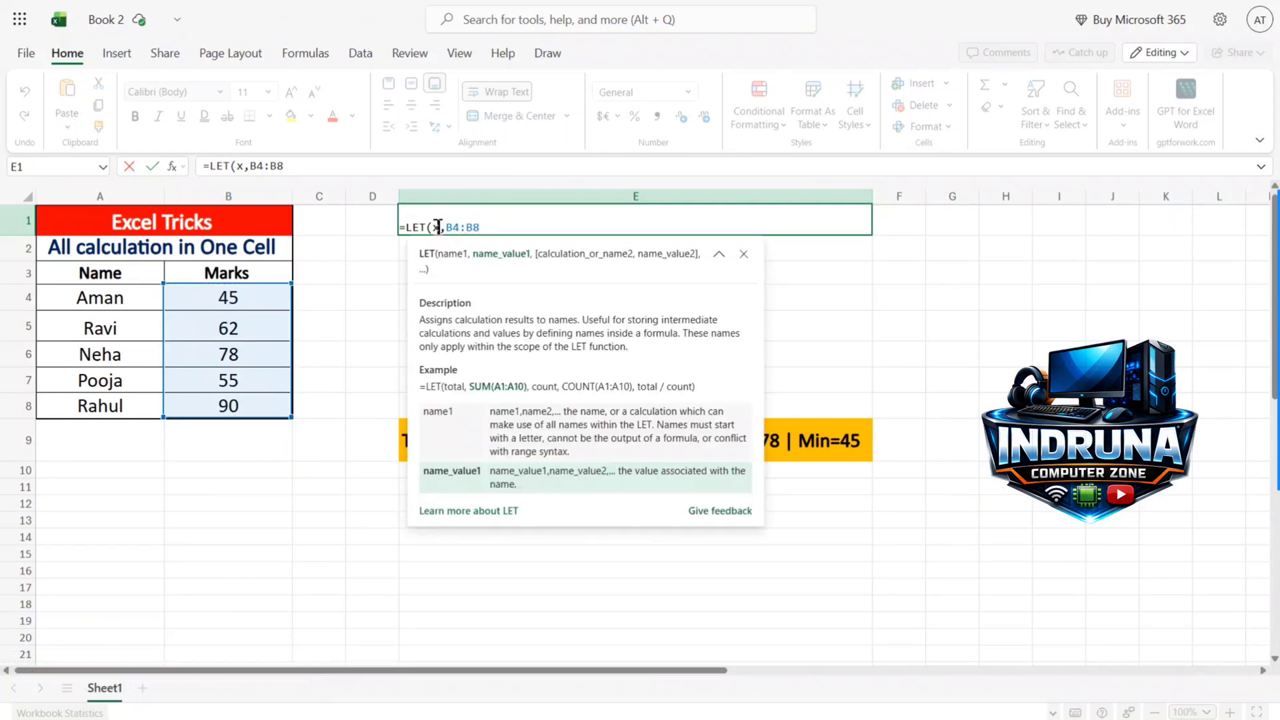
left_click_drag(481, 229, 447, 228)
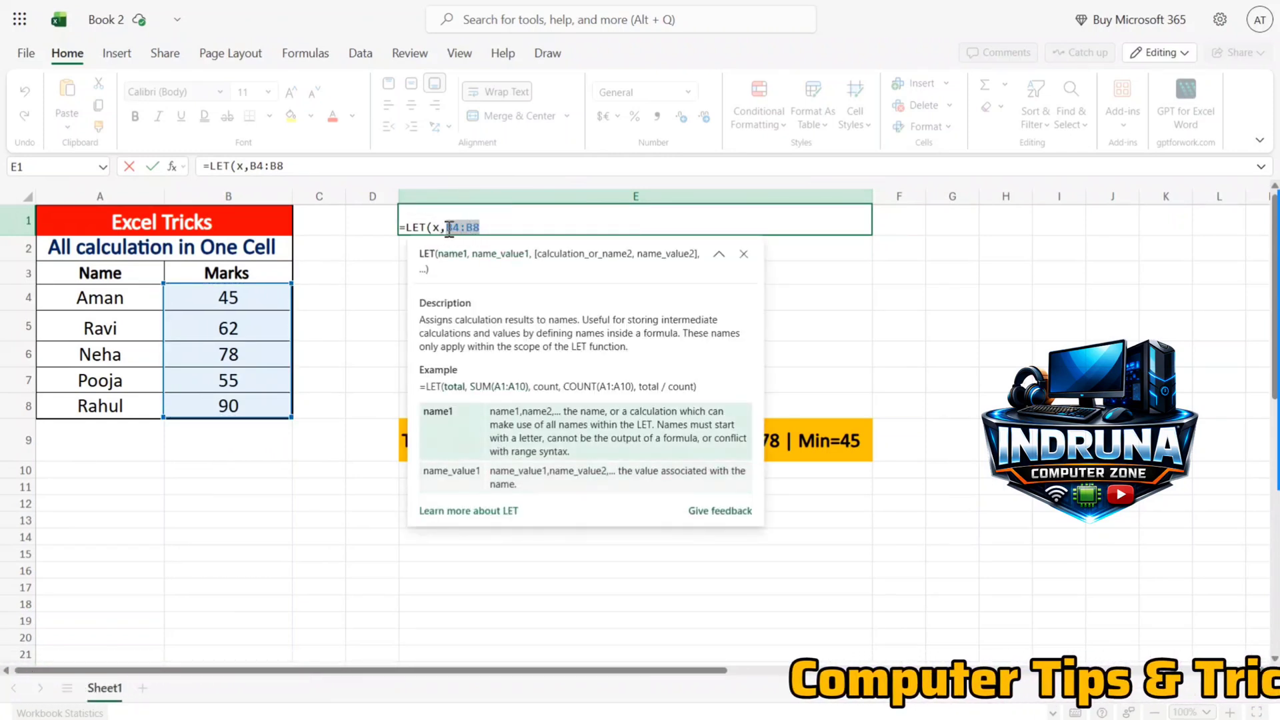
left_click(439, 228)
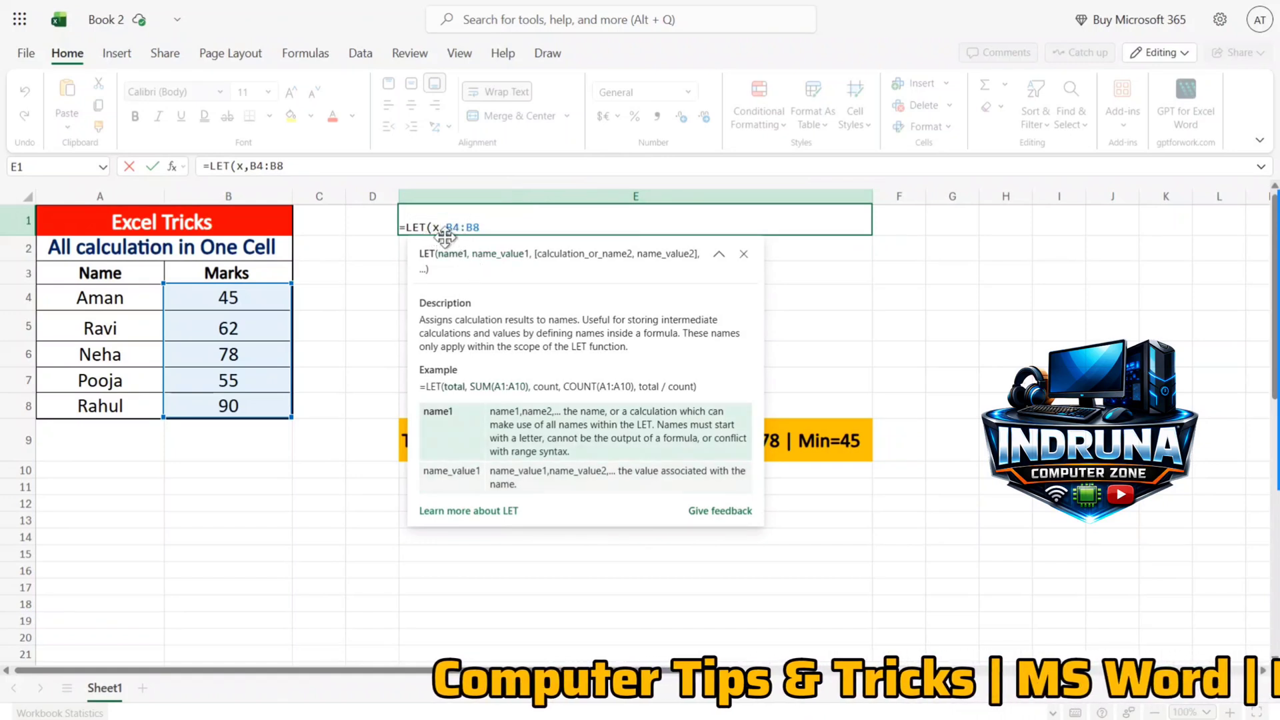
left_click_drag(491, 227, 455, 227)
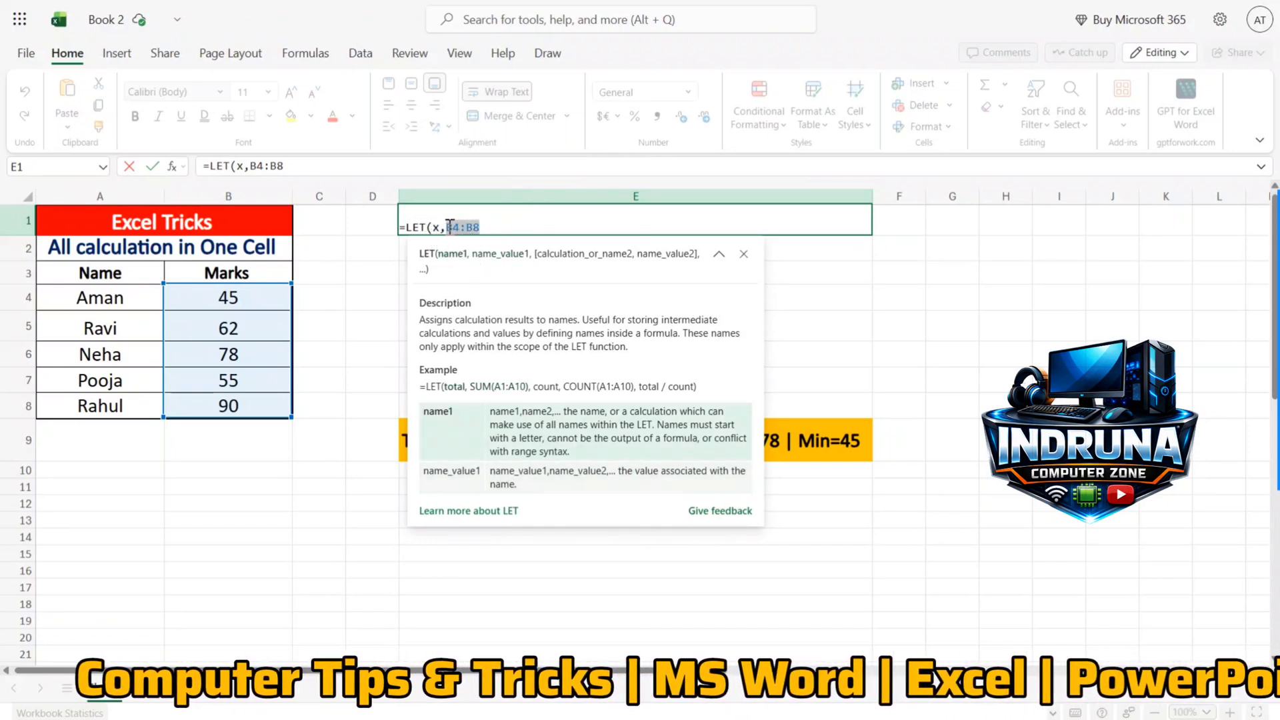
left_click(432, 228)
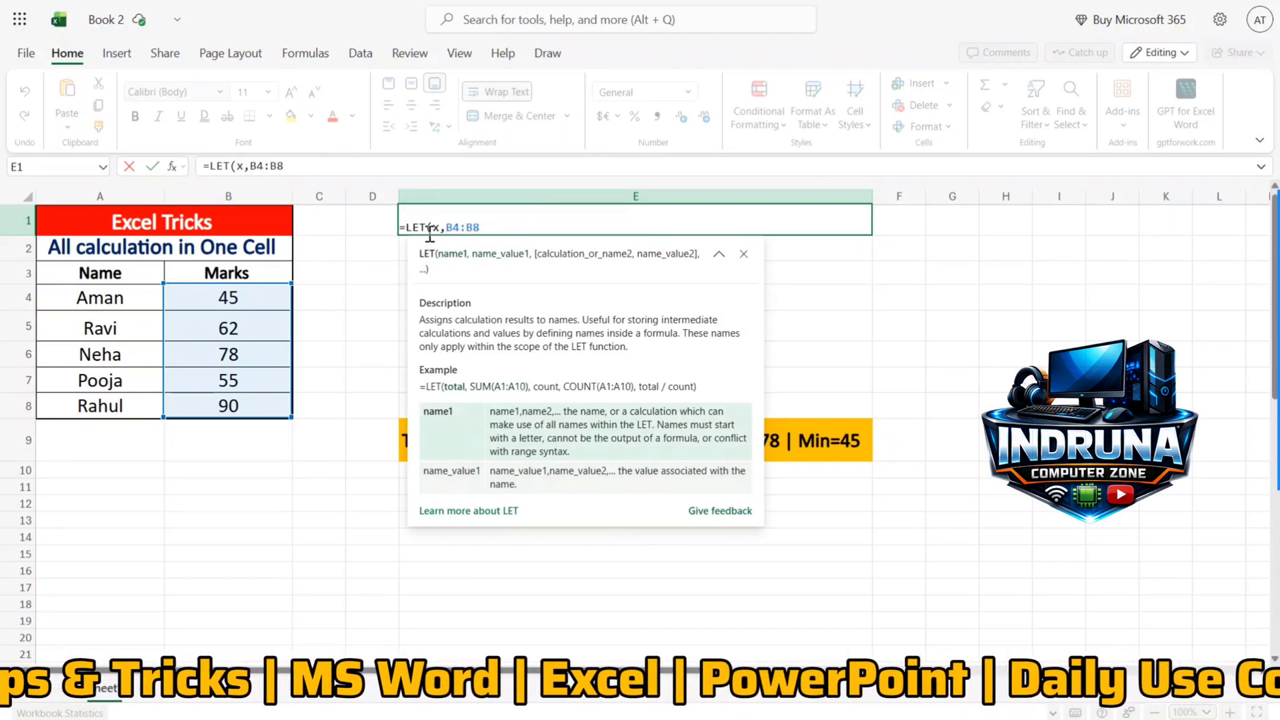
left_click(488, 225)
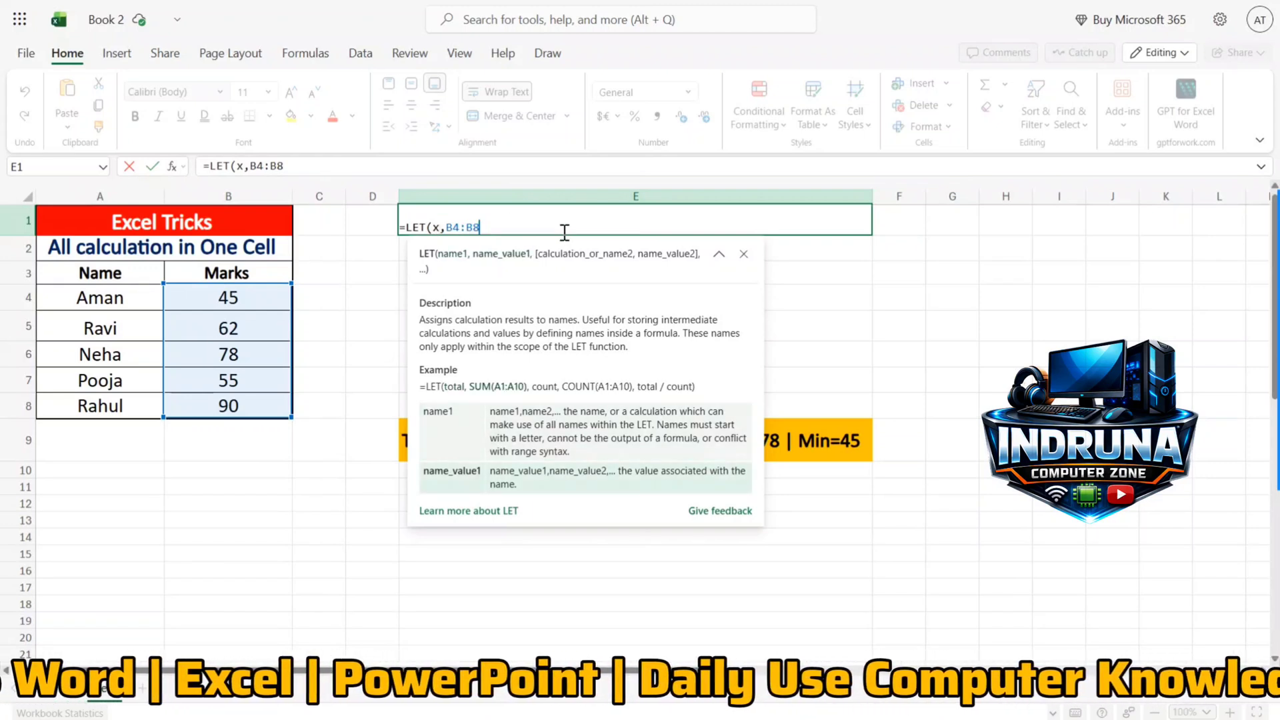
Continue the E1 formula with the label "Total=" joined by & to an opened SUM function
type(",")
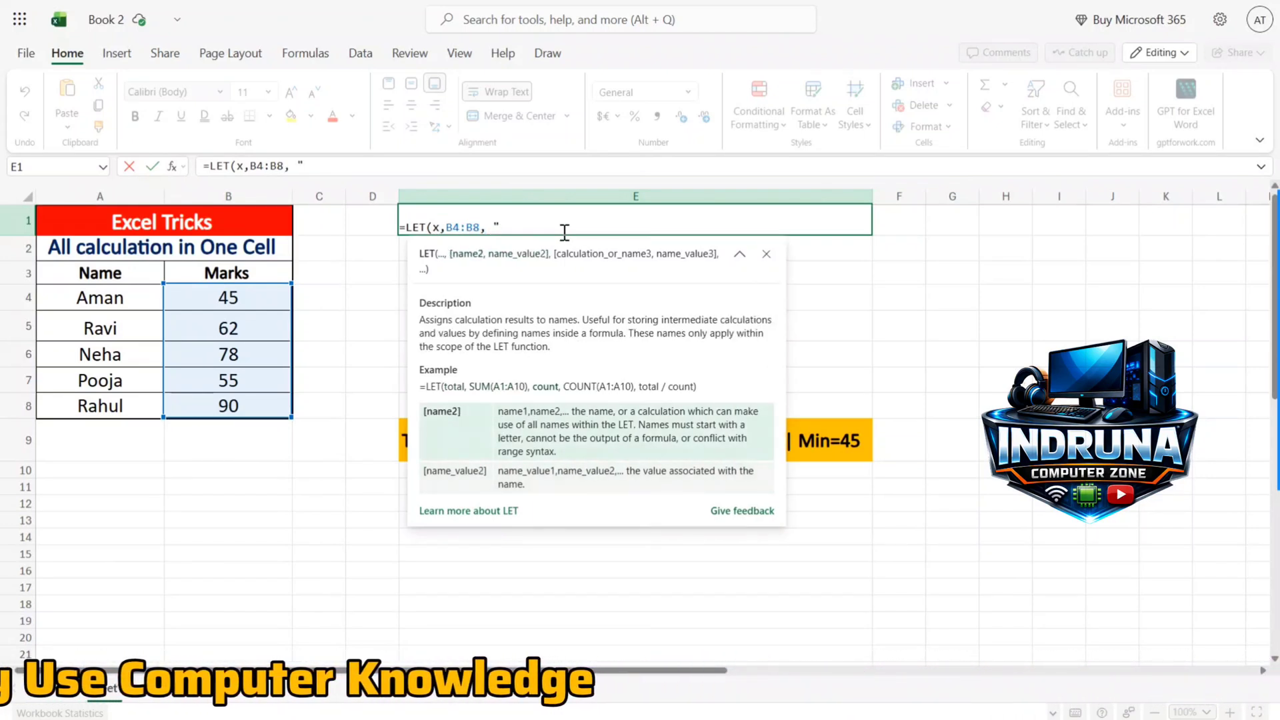
left_click(767, 254)
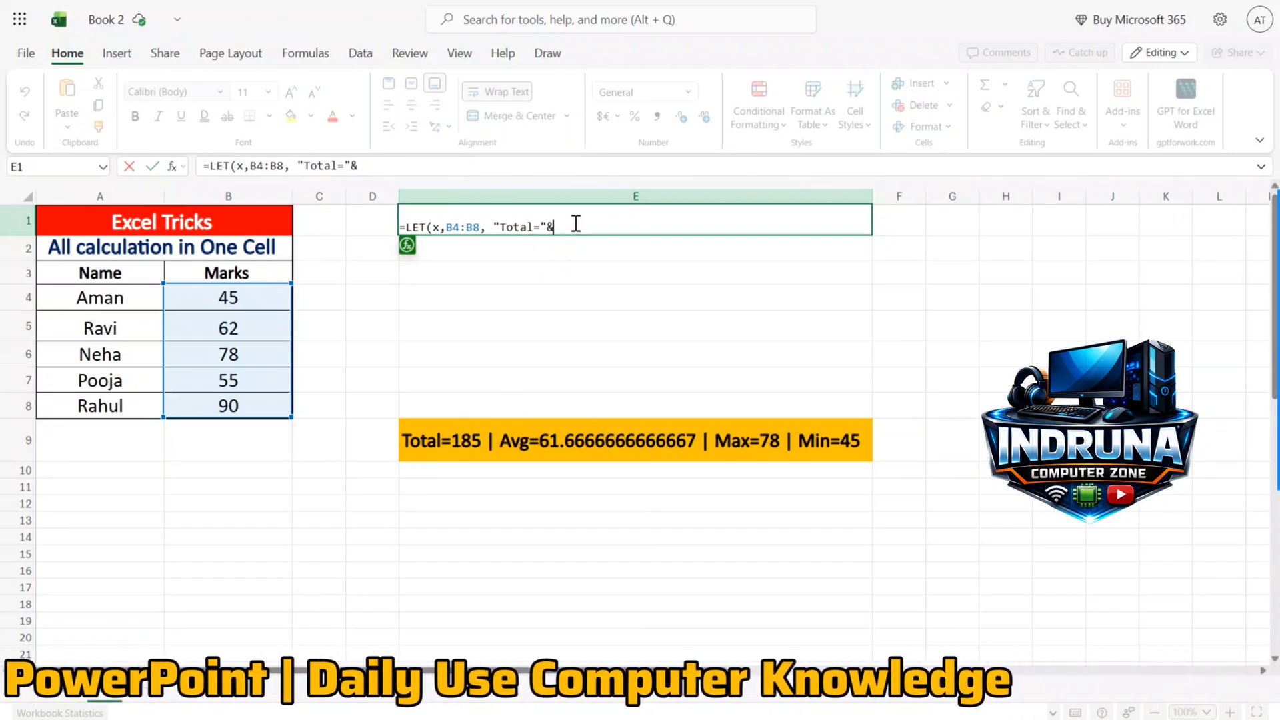
type("um")
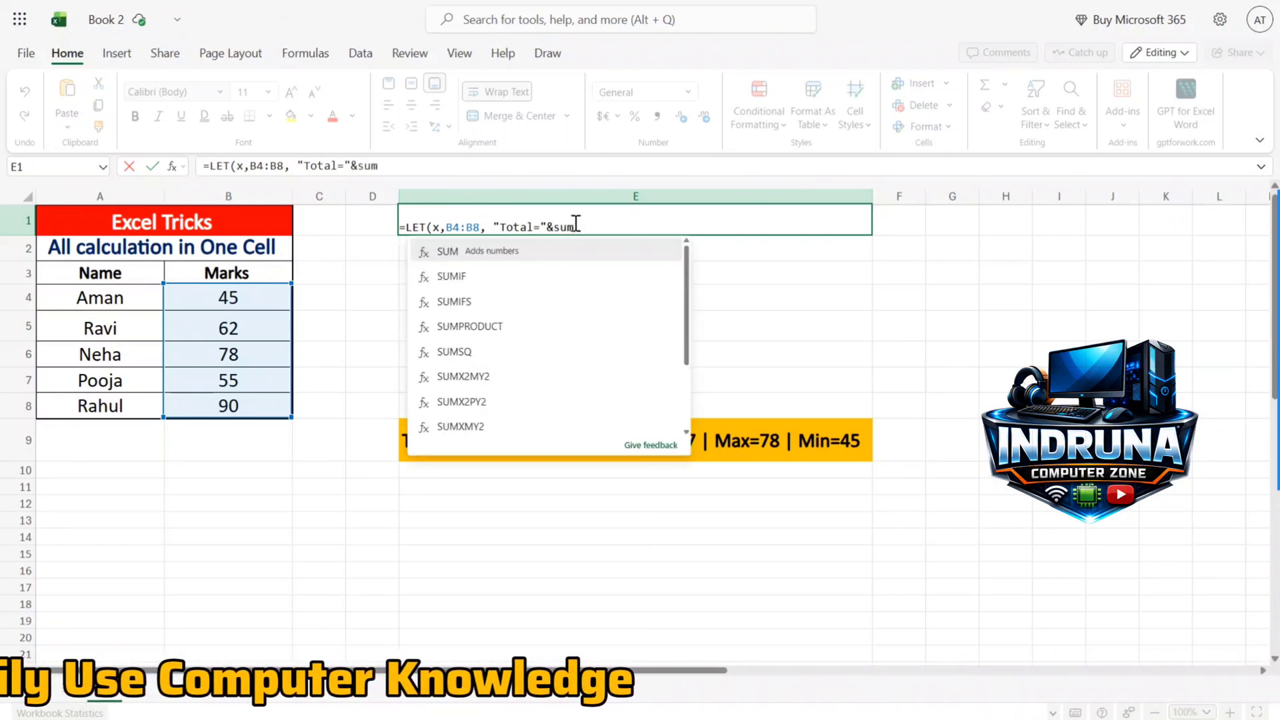
key("Tab")
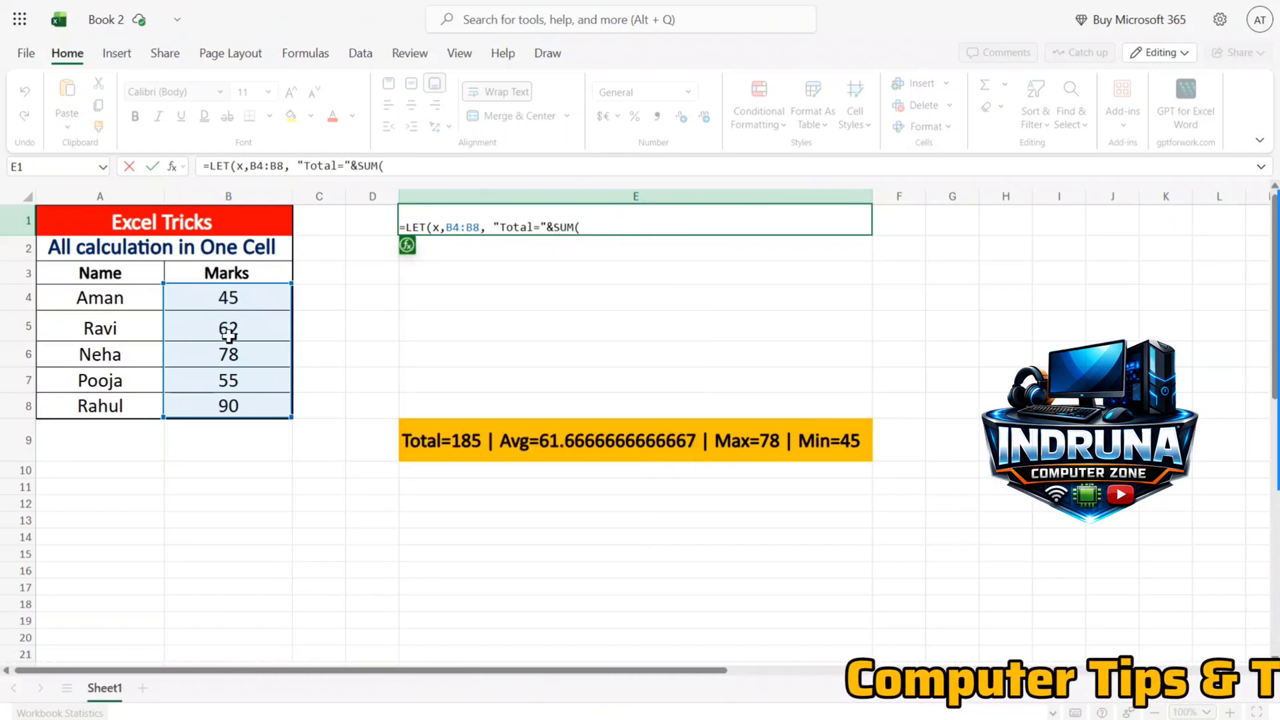
Complete the SUM function in the E1 formula with the name x and append the label " | Avg=" using &
left_click(426, 228)
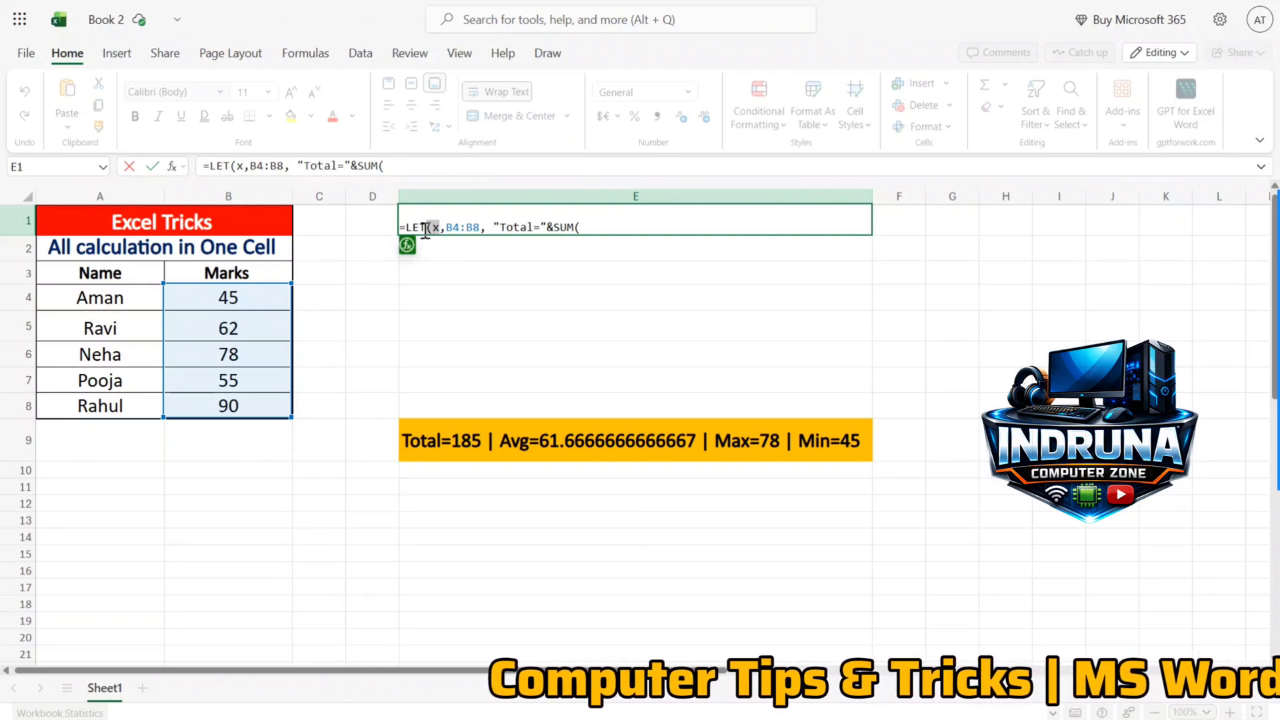
left_click(447, 228)
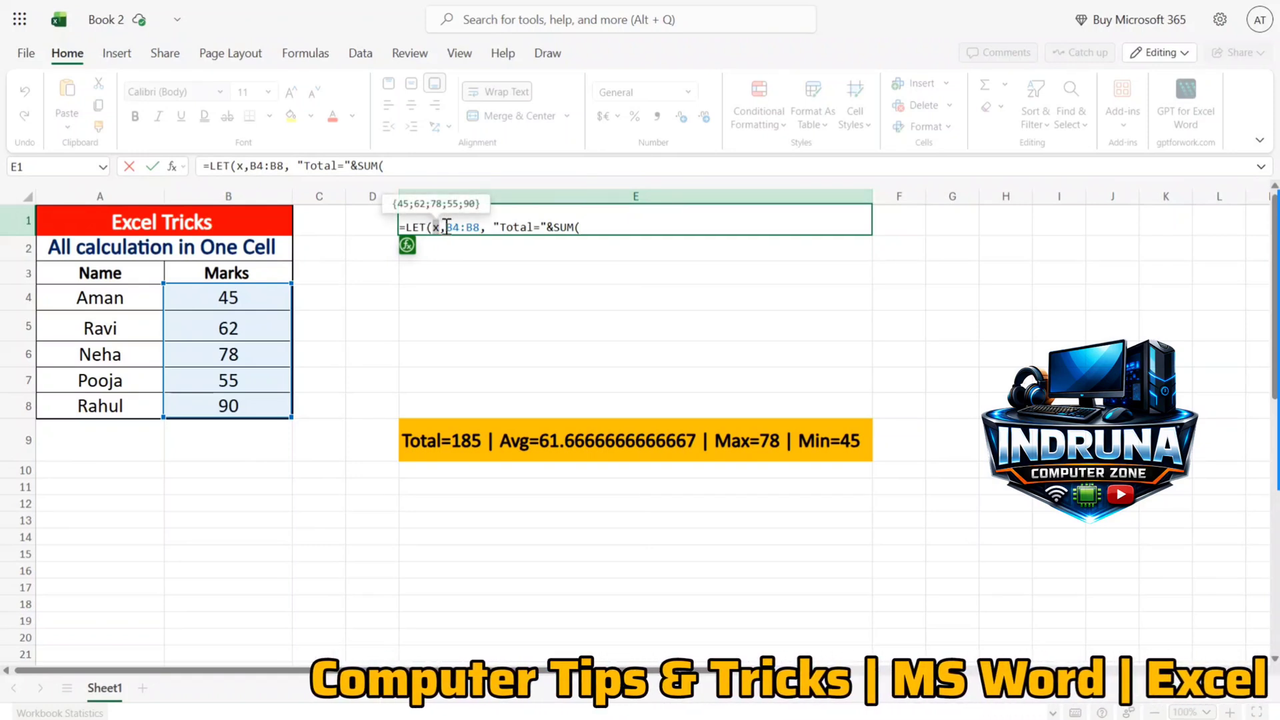
left_click(591, 226)
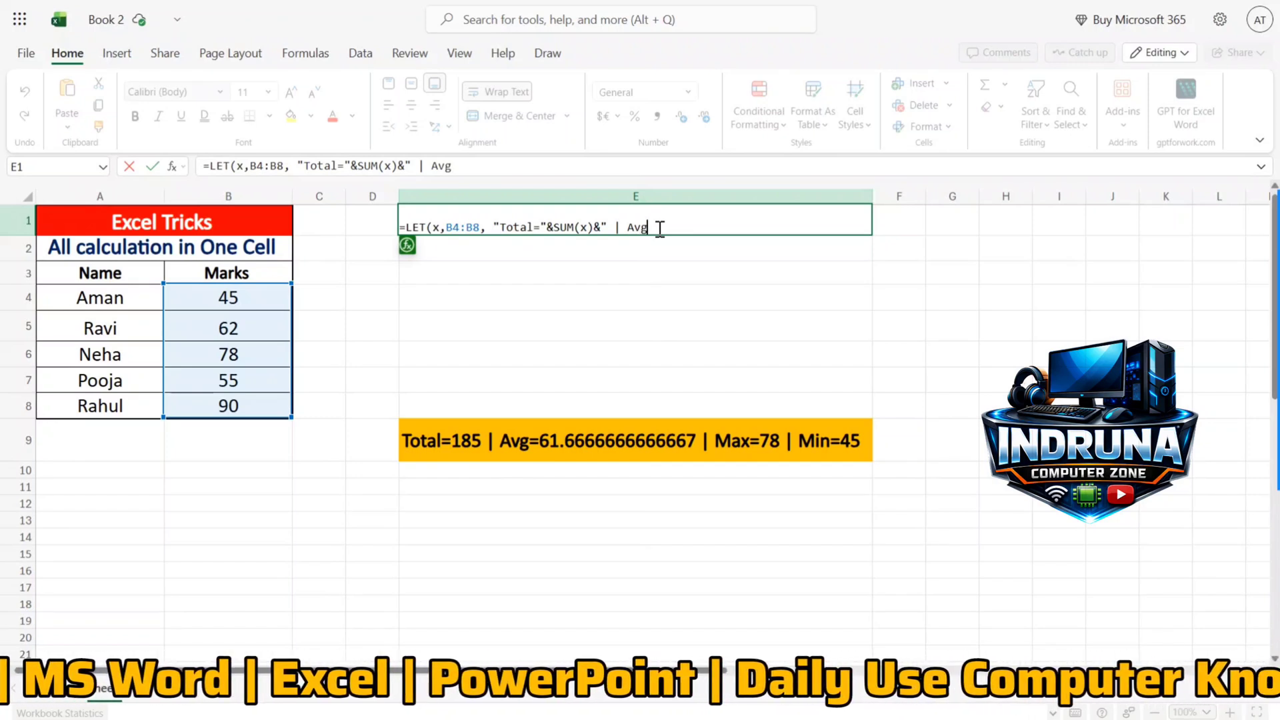
type("=\"&")
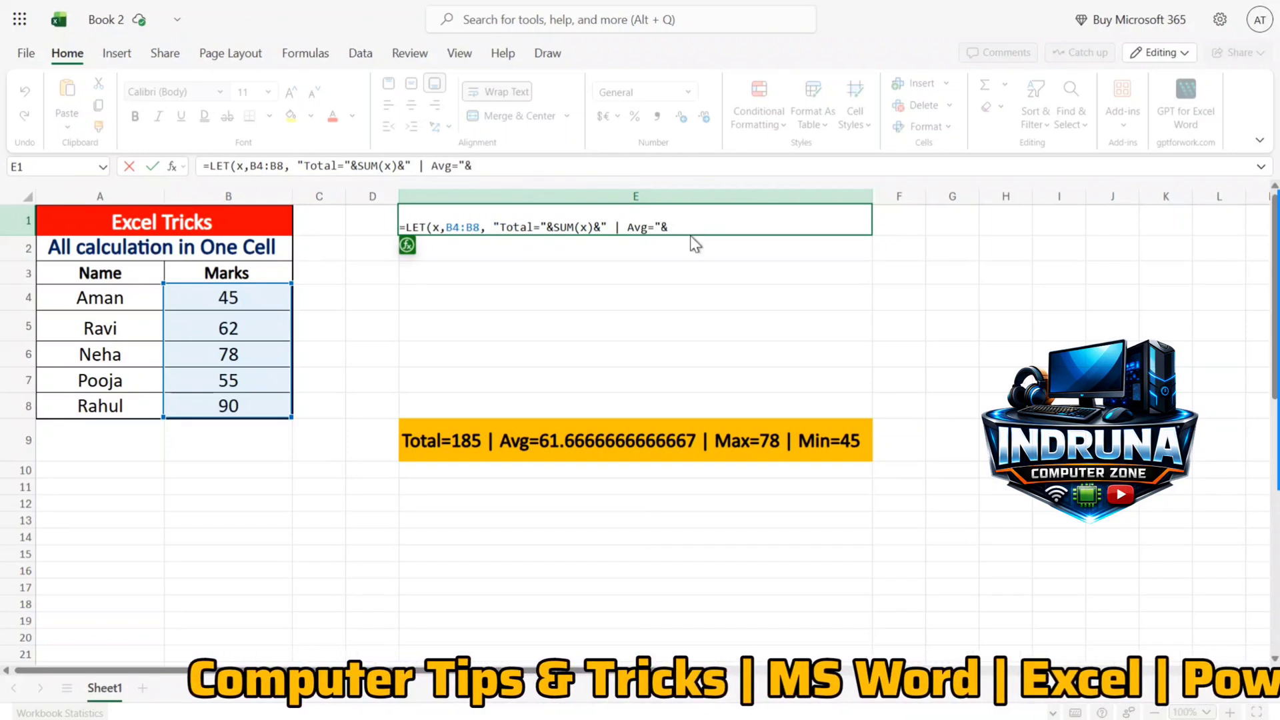
Add the AVERAGE function of x after the "Avg=" label in the E1 formula
type("Ave")
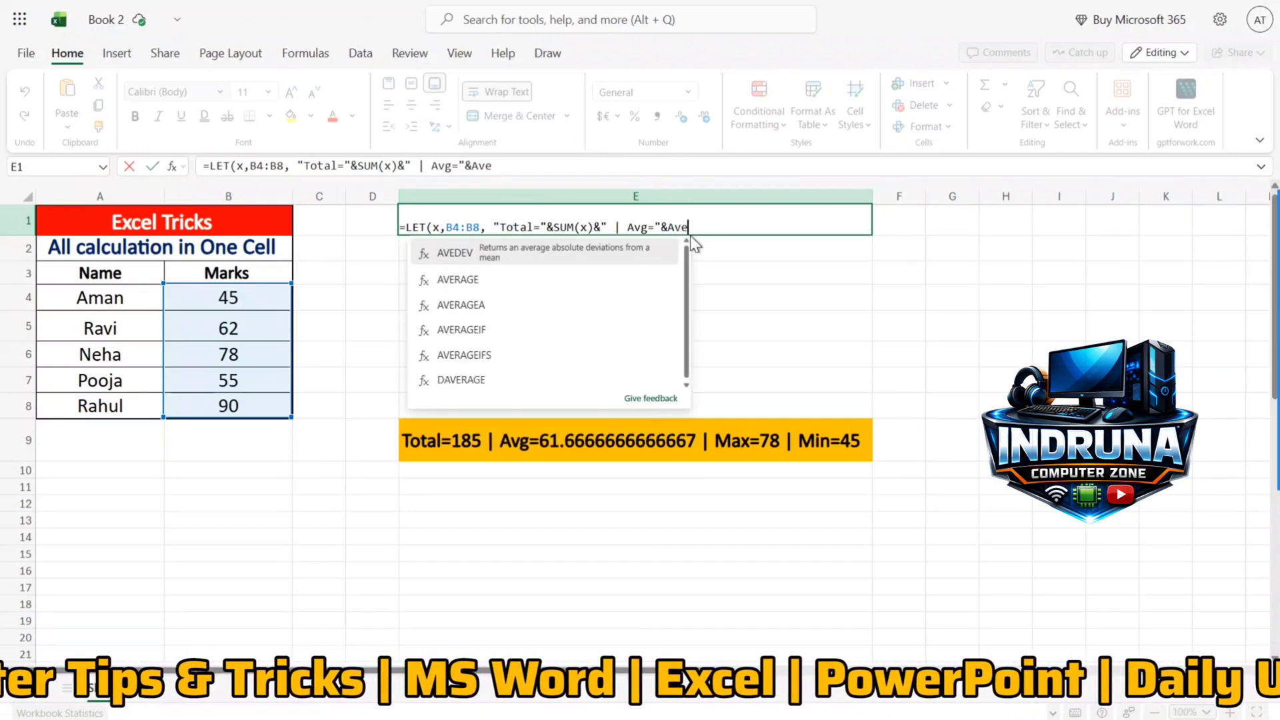
left_click(459, 284)
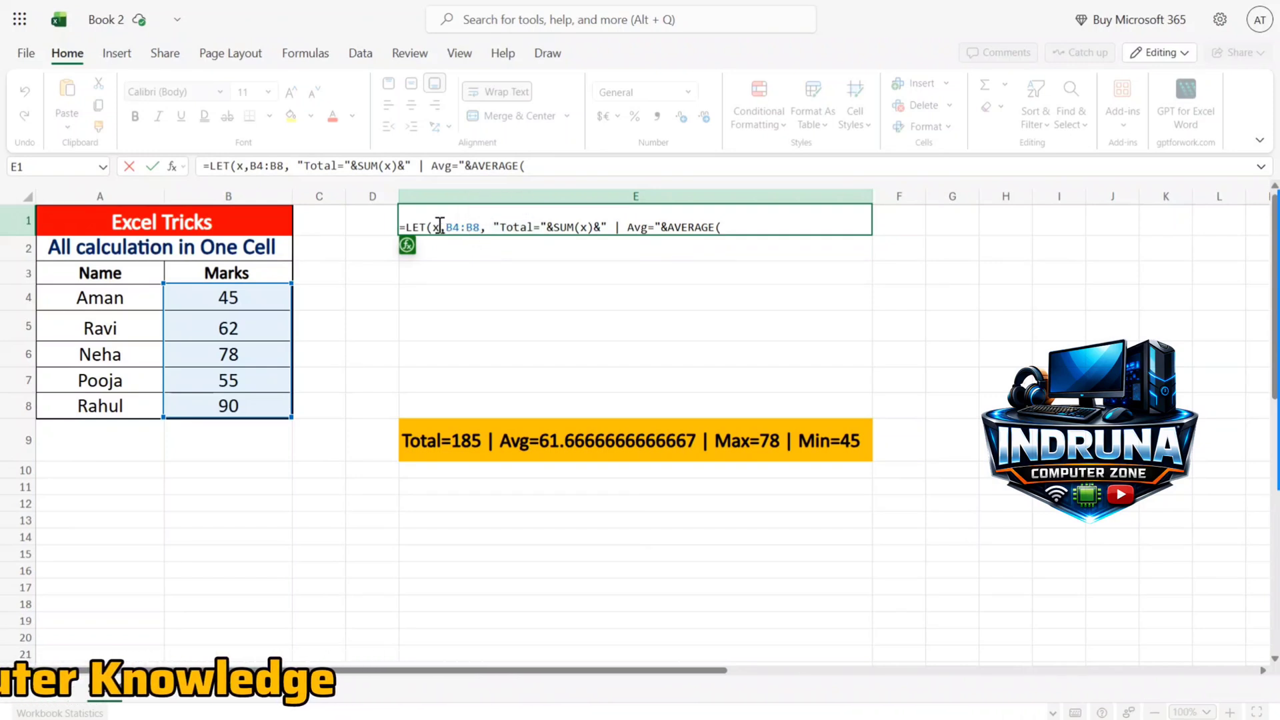
type("x")
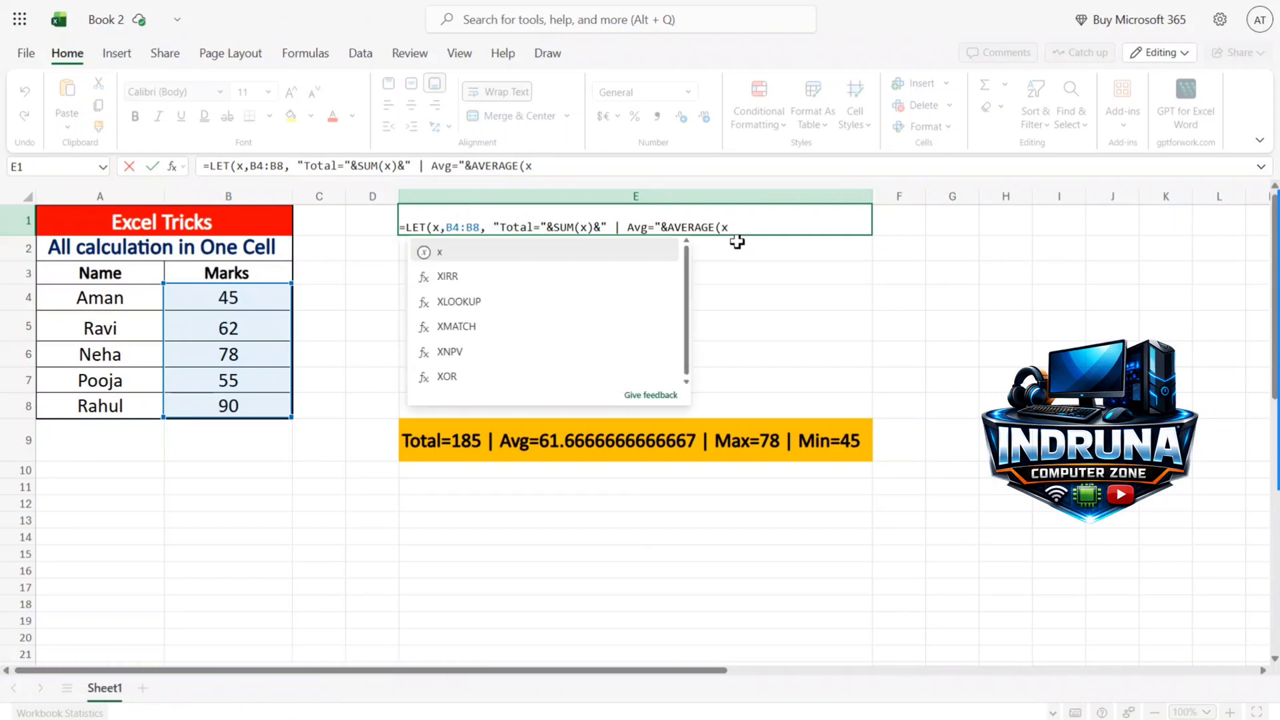
type(")")
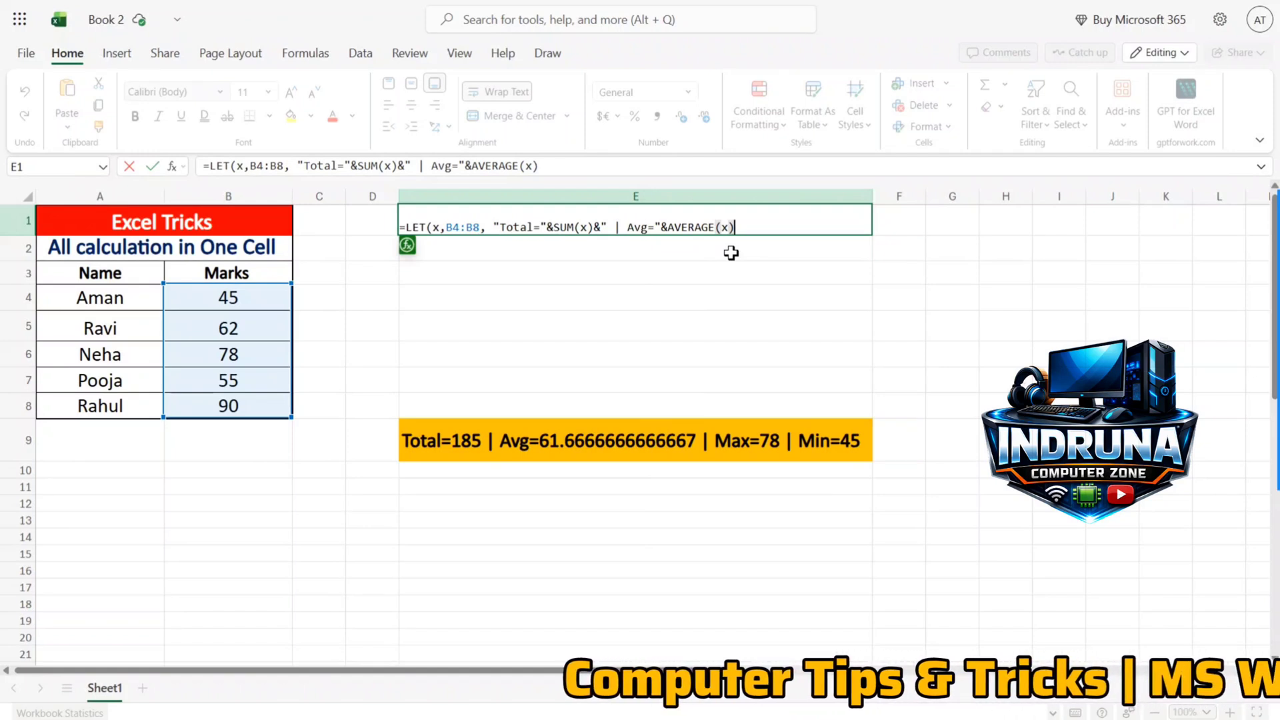
Append the label " | Max=" to the E1 formula, with & on both sides of it
type("&")
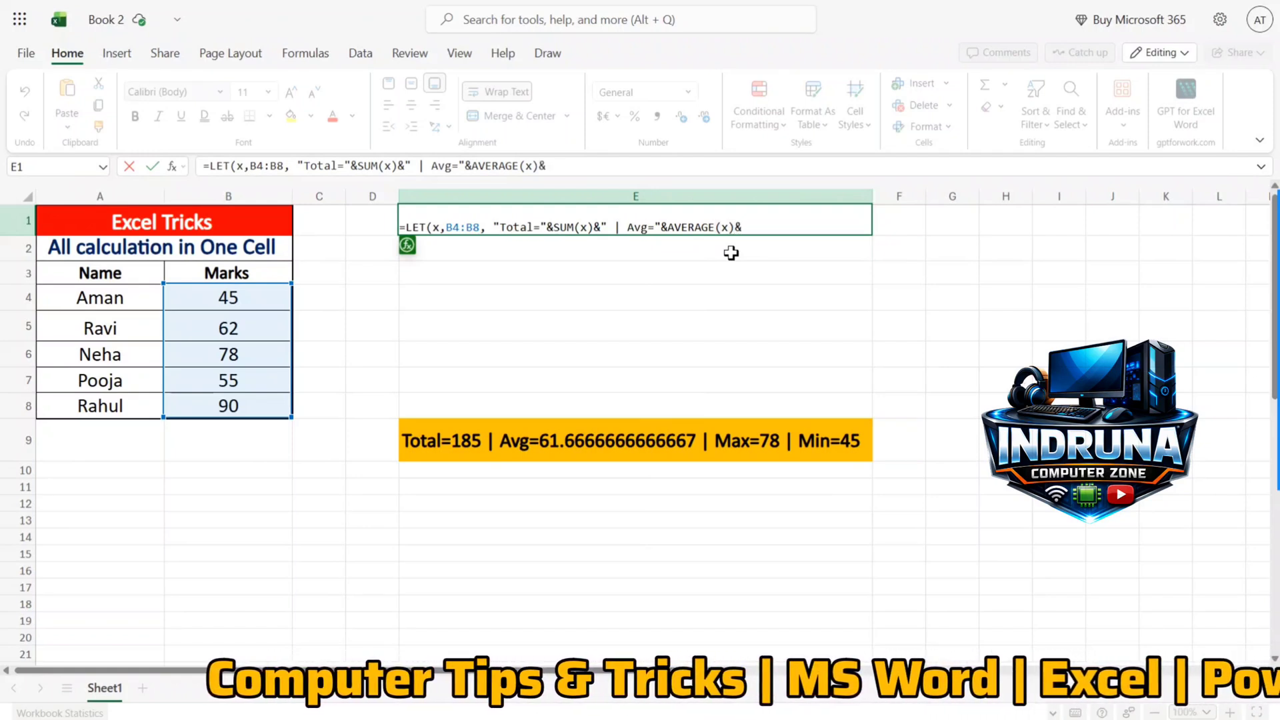
type("\"")
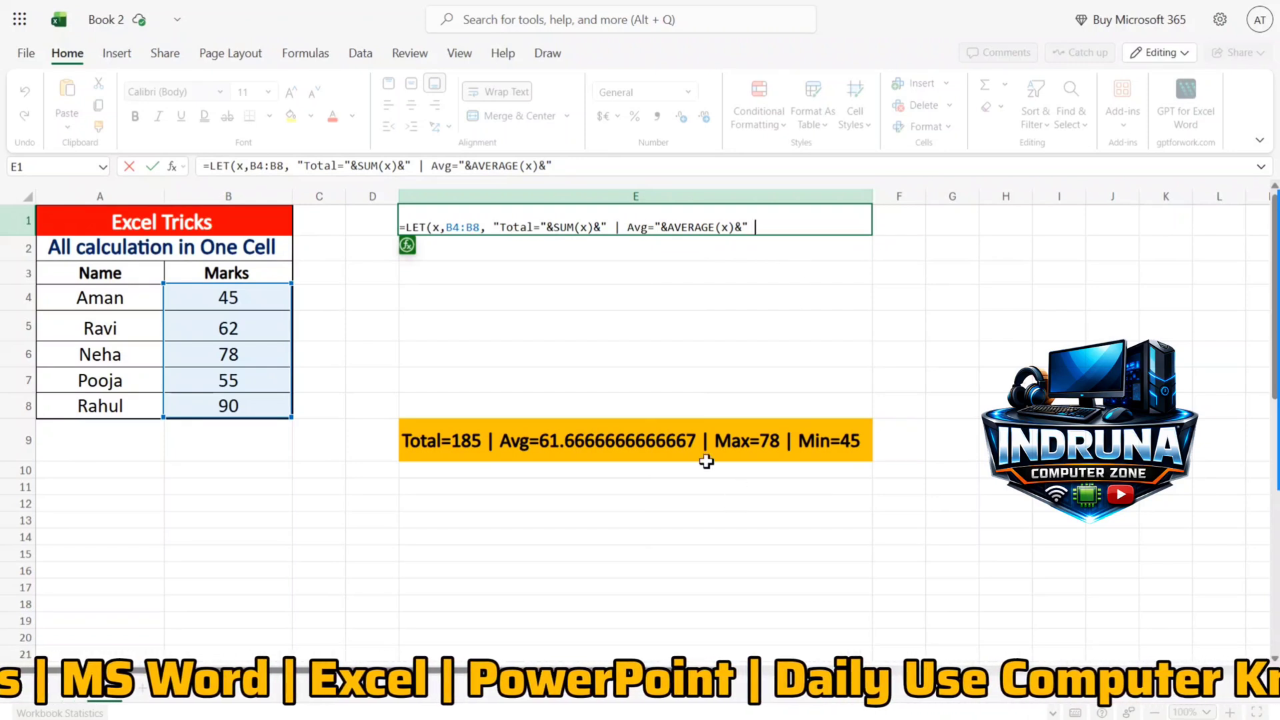
type(" |")
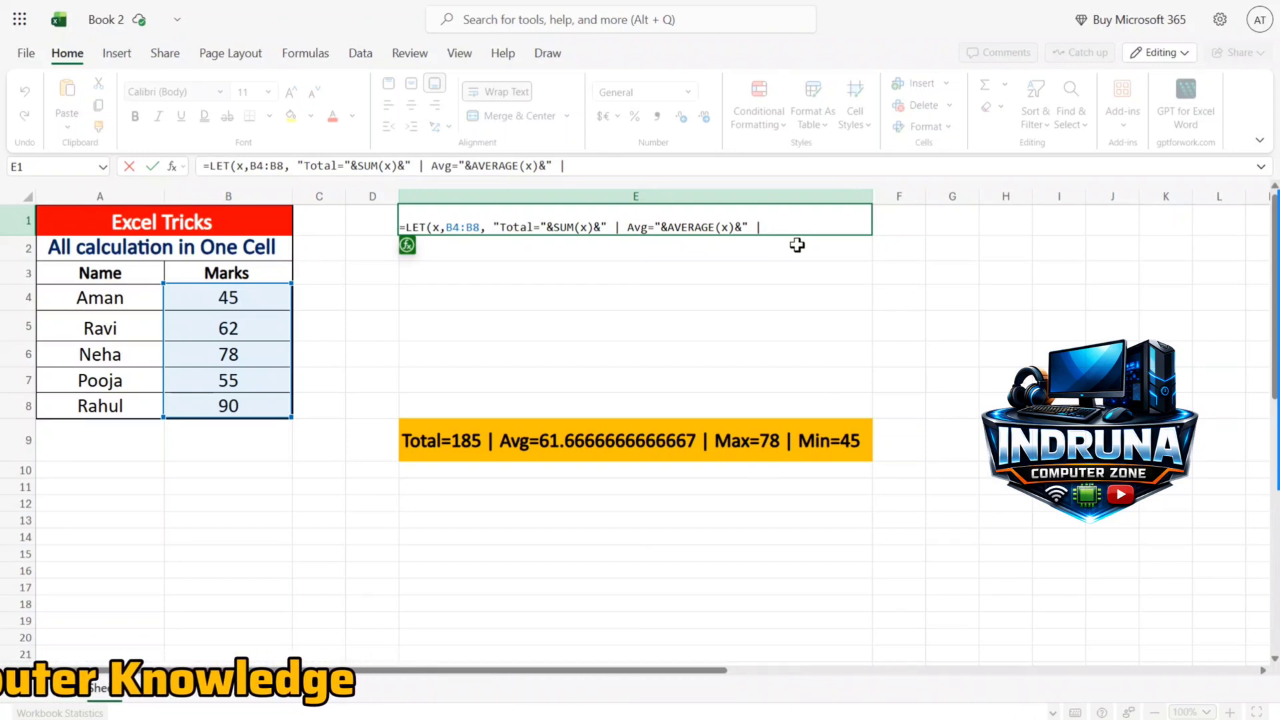
type(" Max")
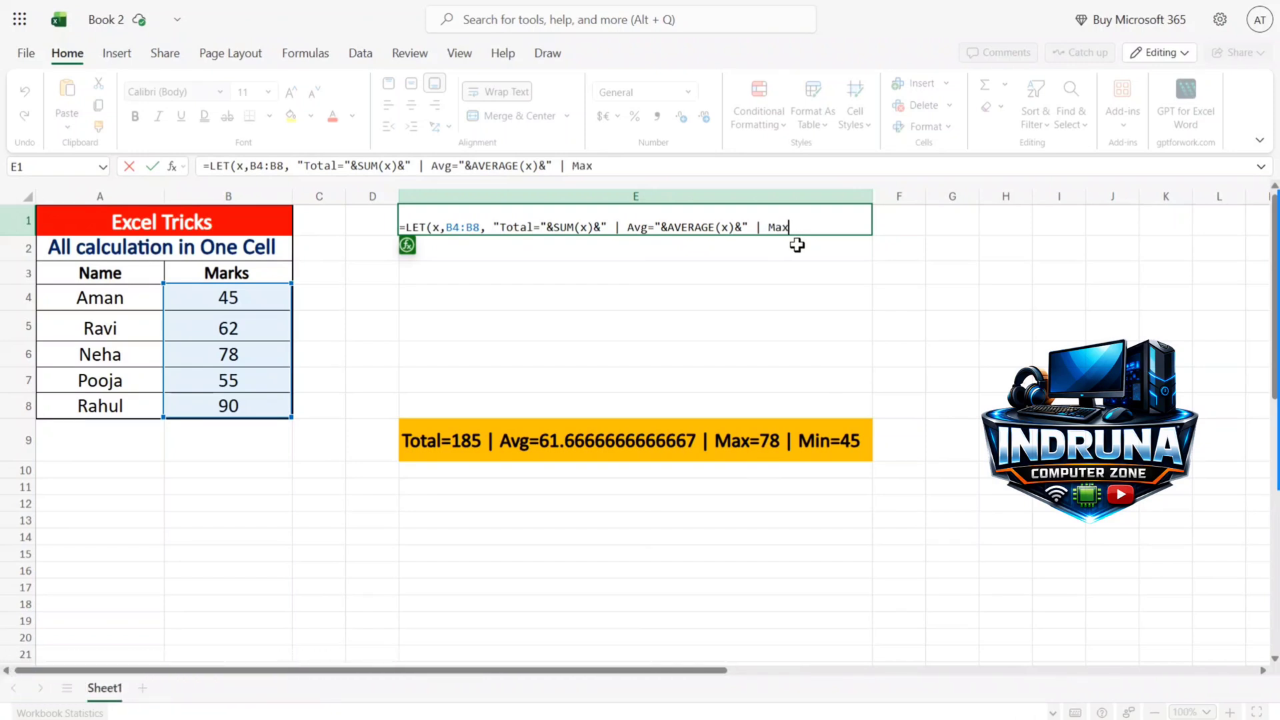
type("=\"")
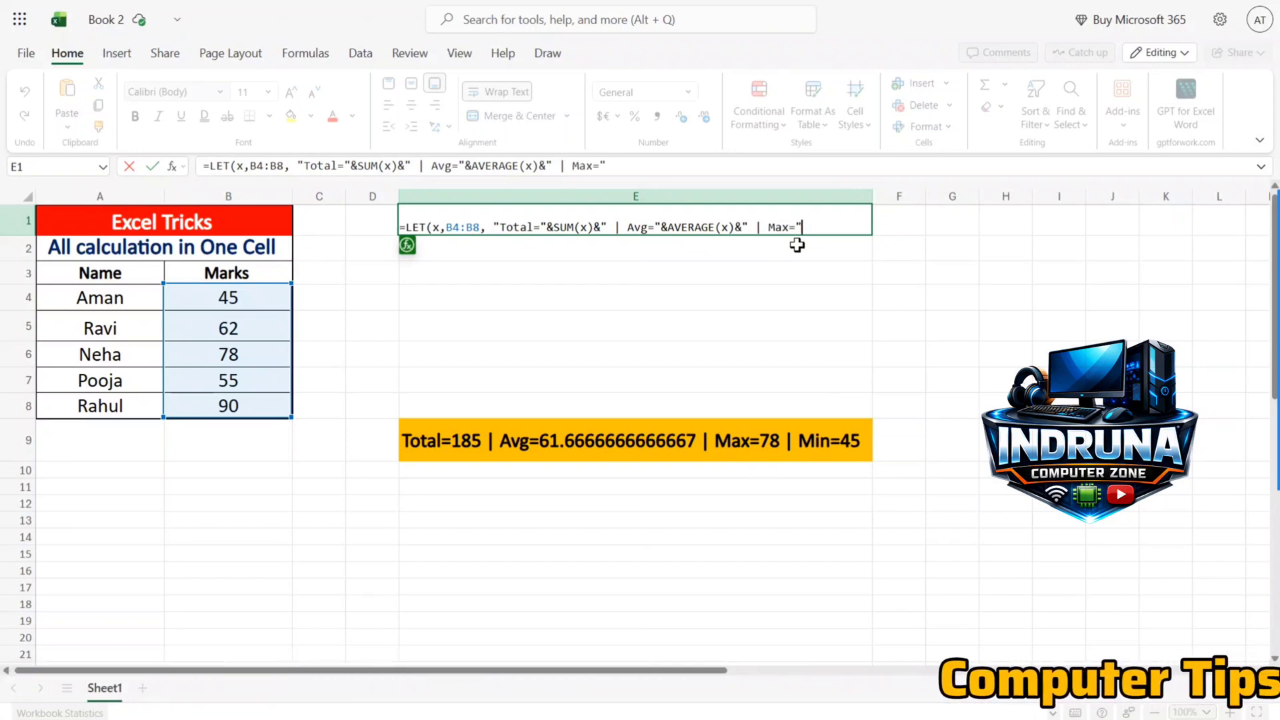
type("&")
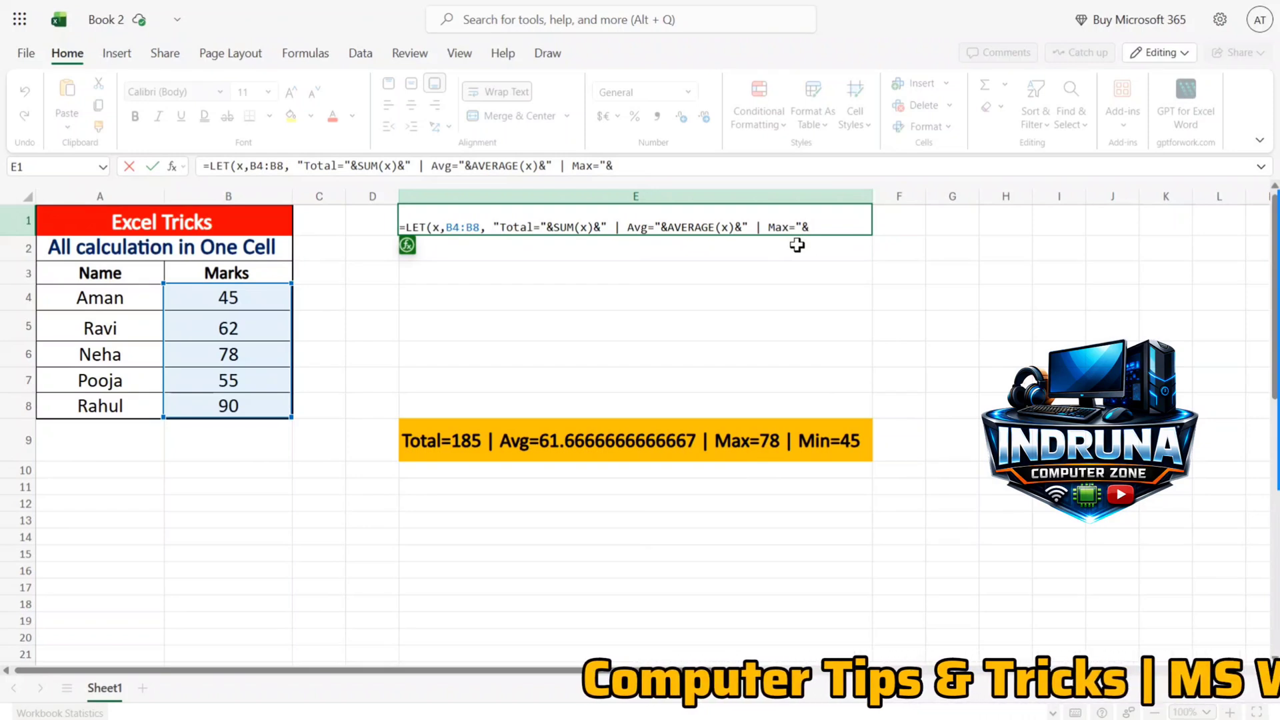
Add the MAX function of x after the "Max=" label in the E1 formula
type("Ma")
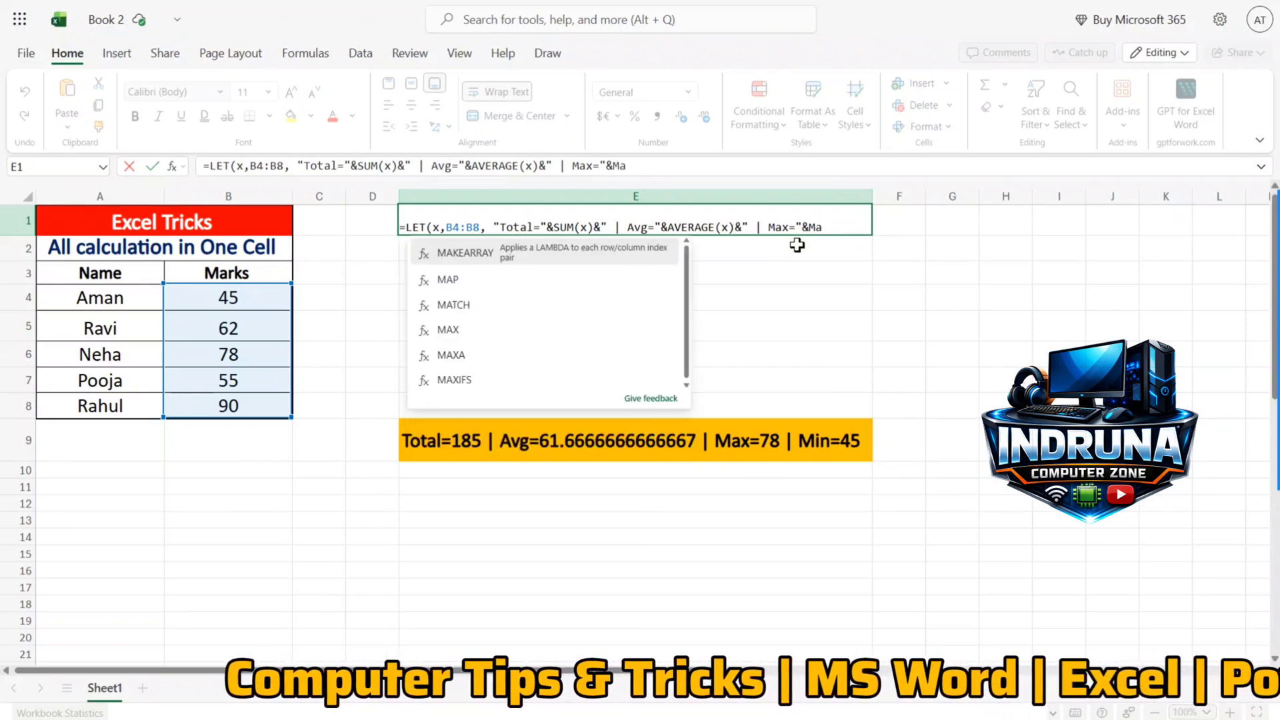
type("x")
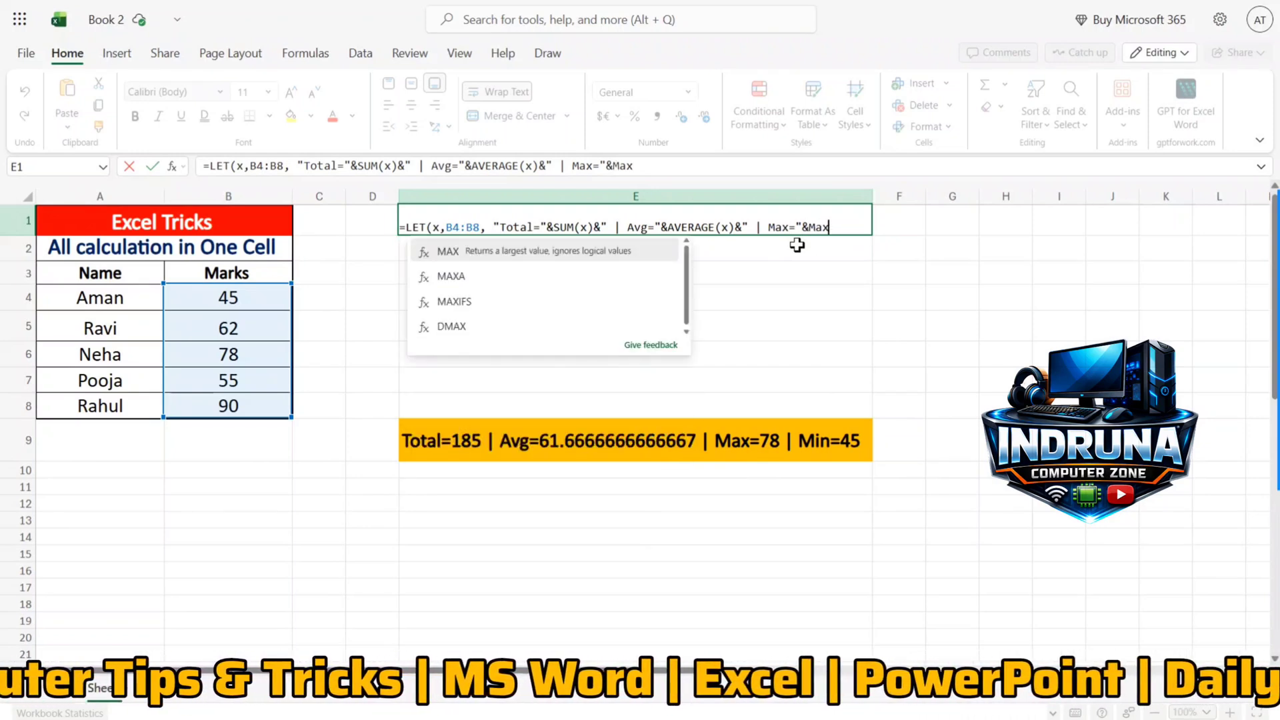
type("(")
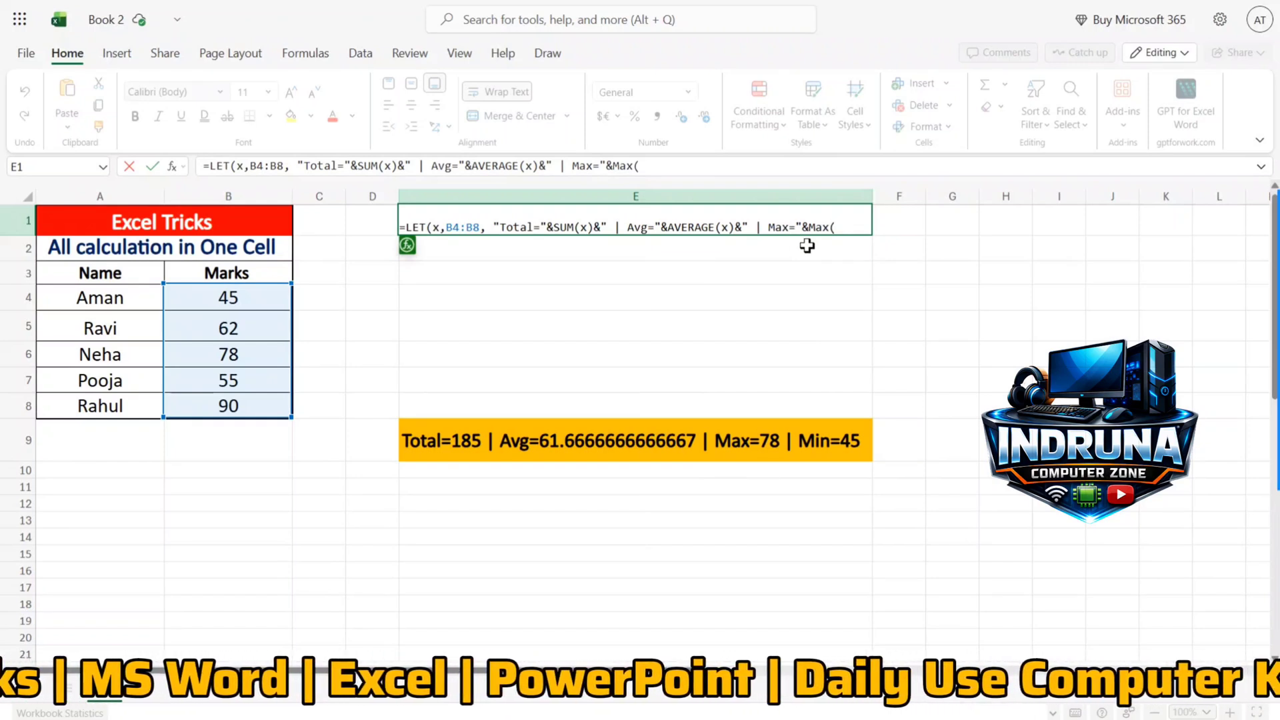
double_click(437, 228)
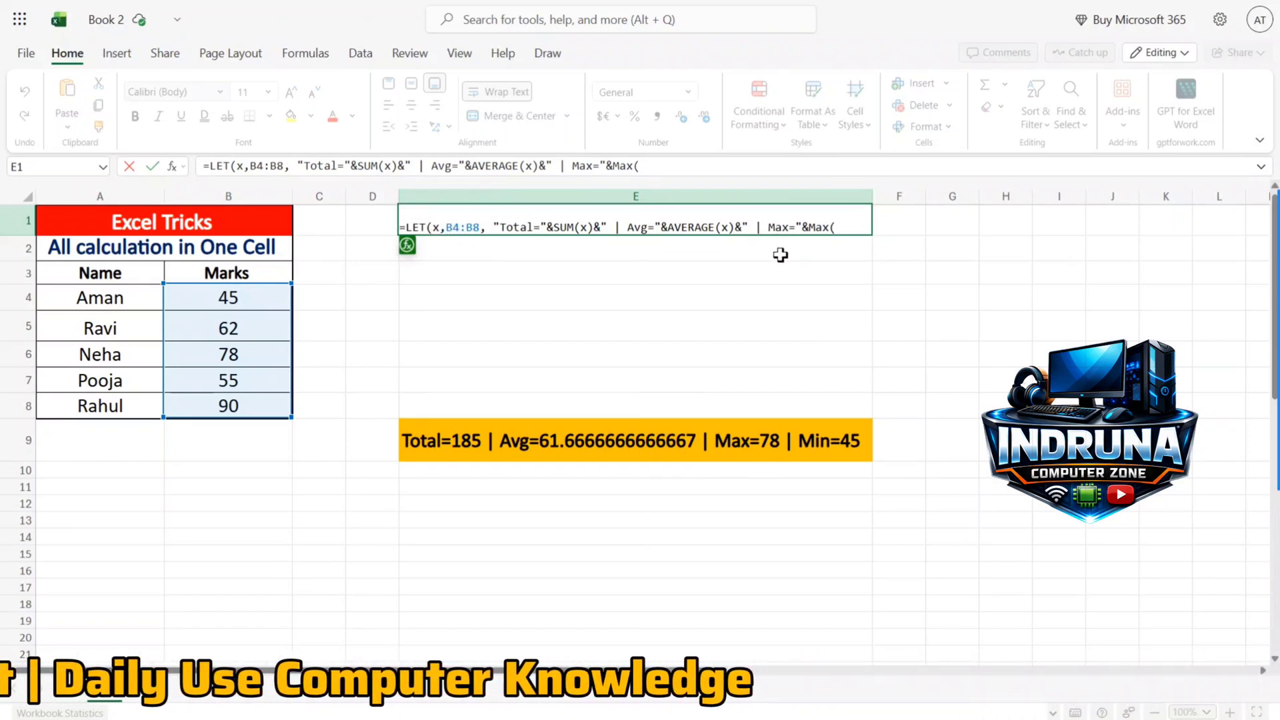
type("x")
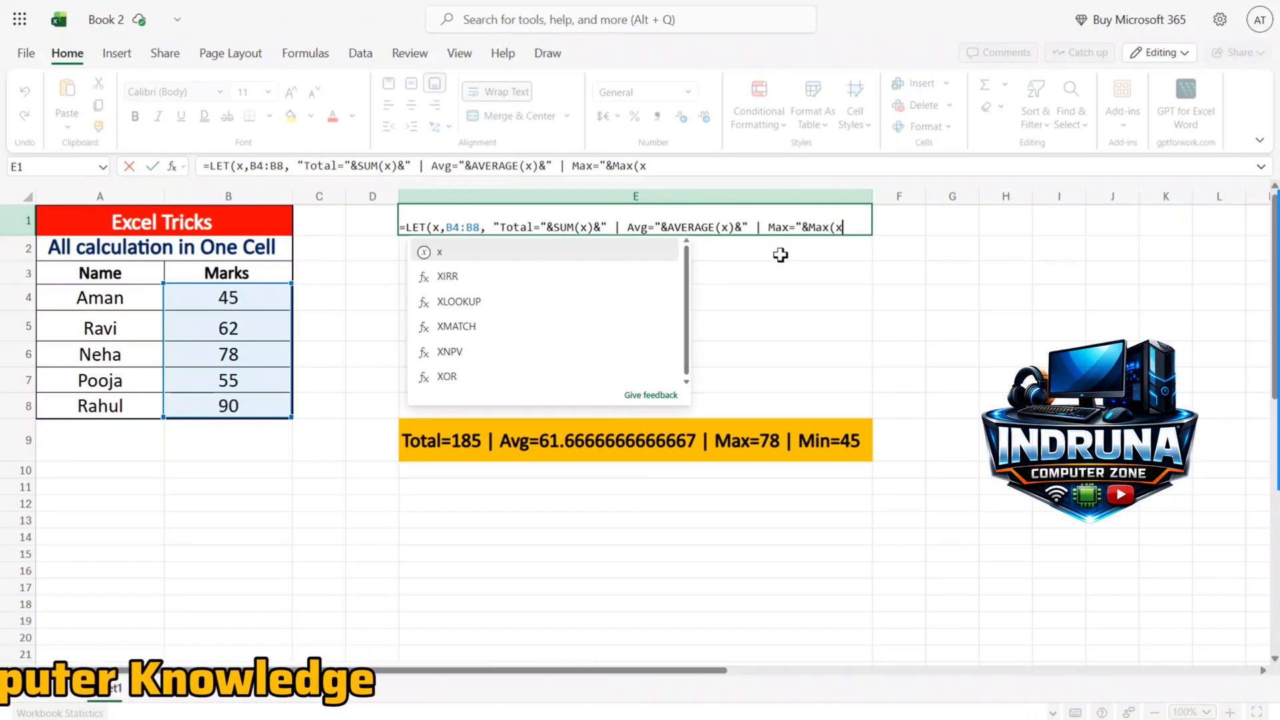
type(")")
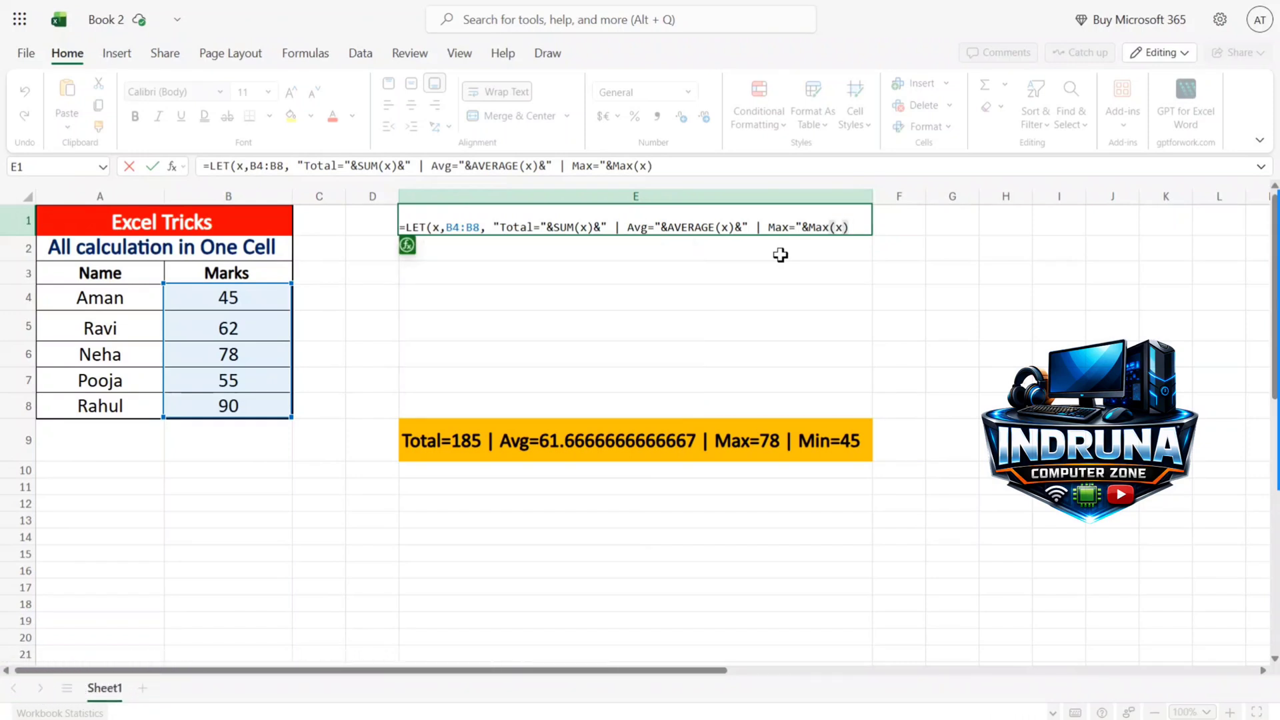
Append the label " | Min=" to the E1 formula, with & on both sides of it
type("&\"")
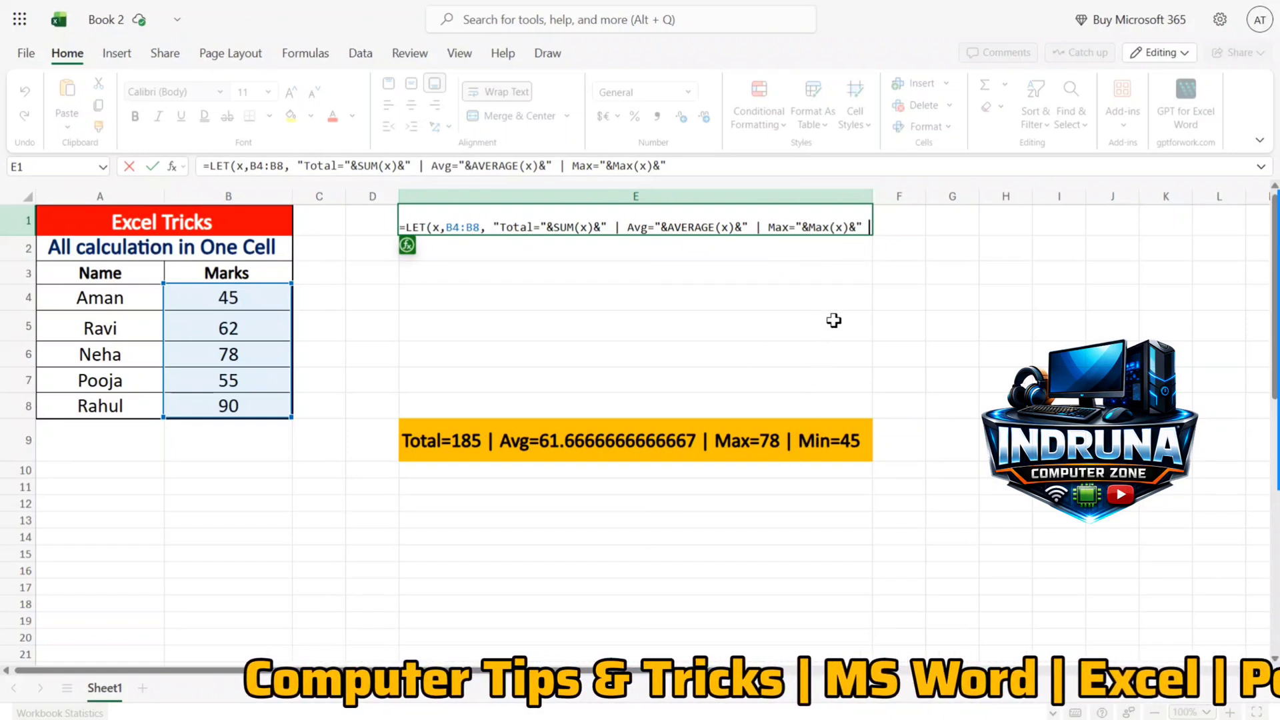
type("|")
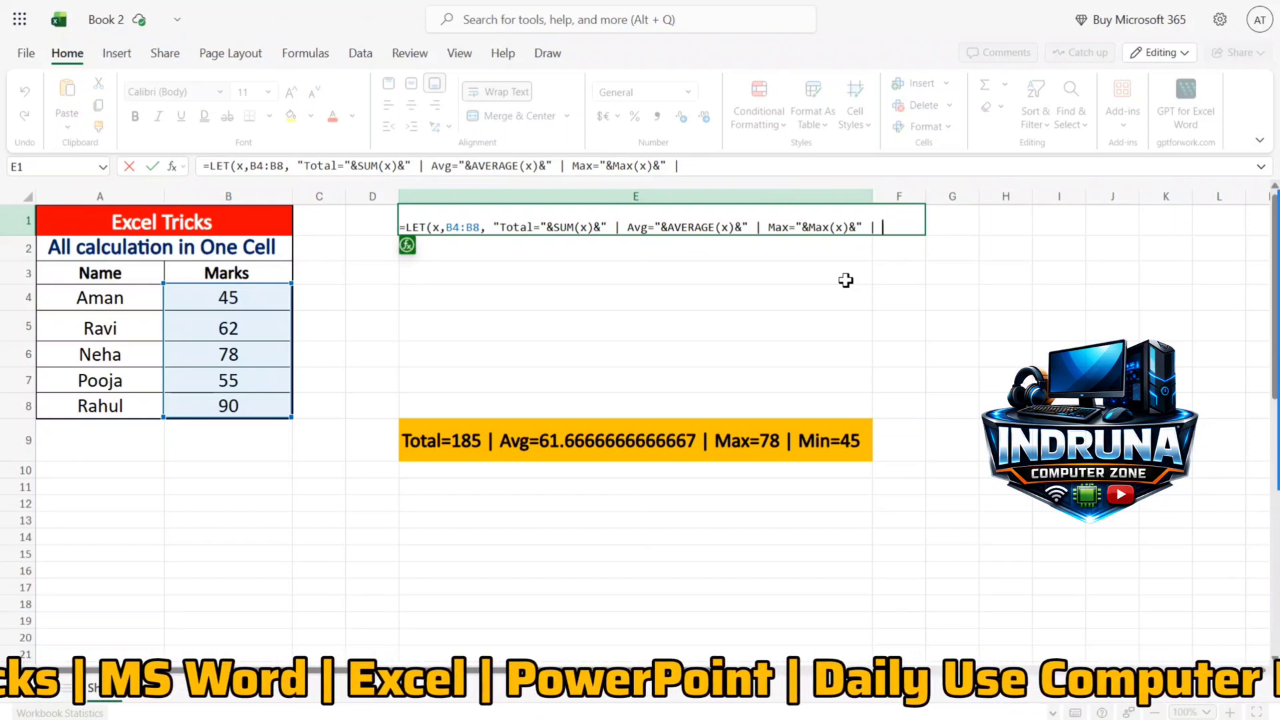
type(" Min")
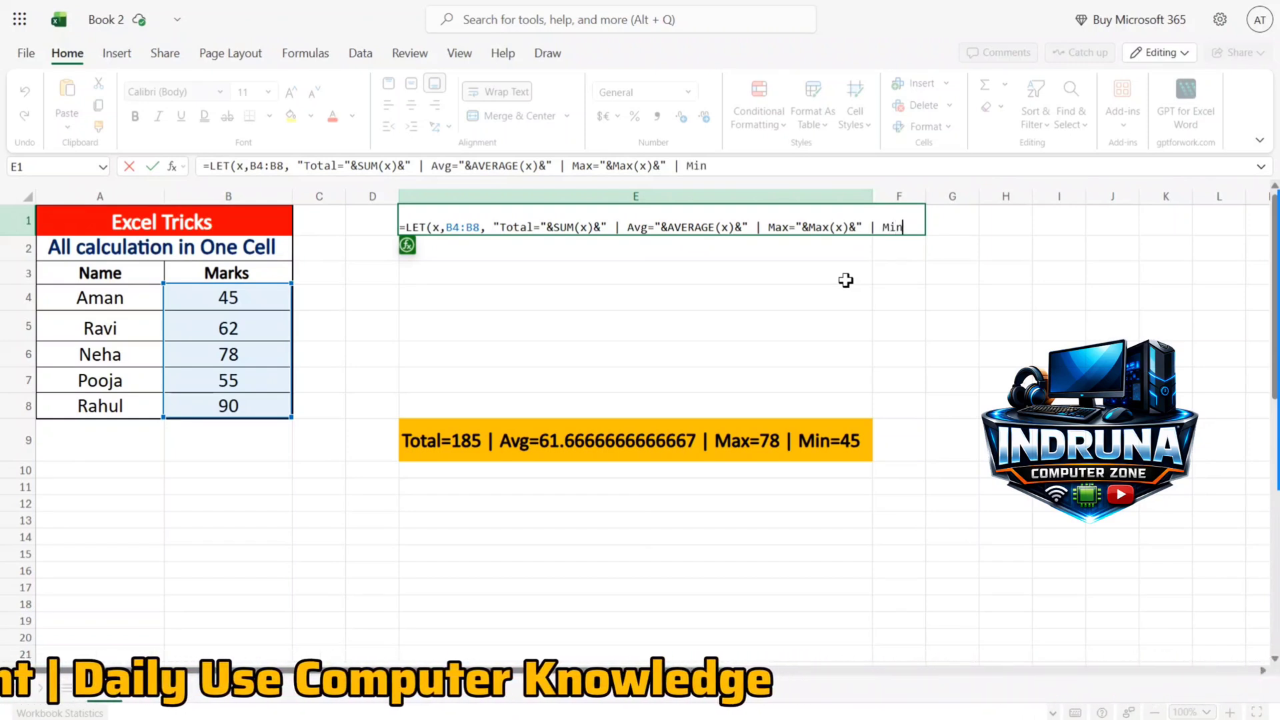
type("=")
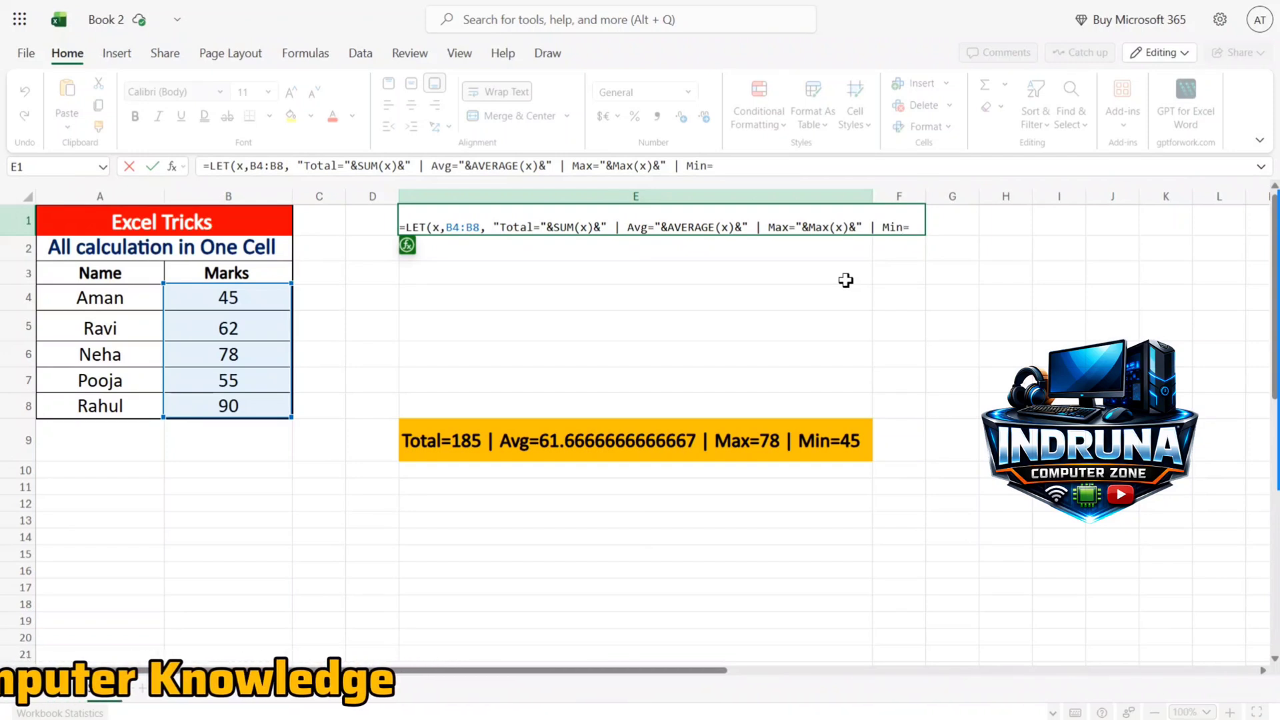
type("\"")
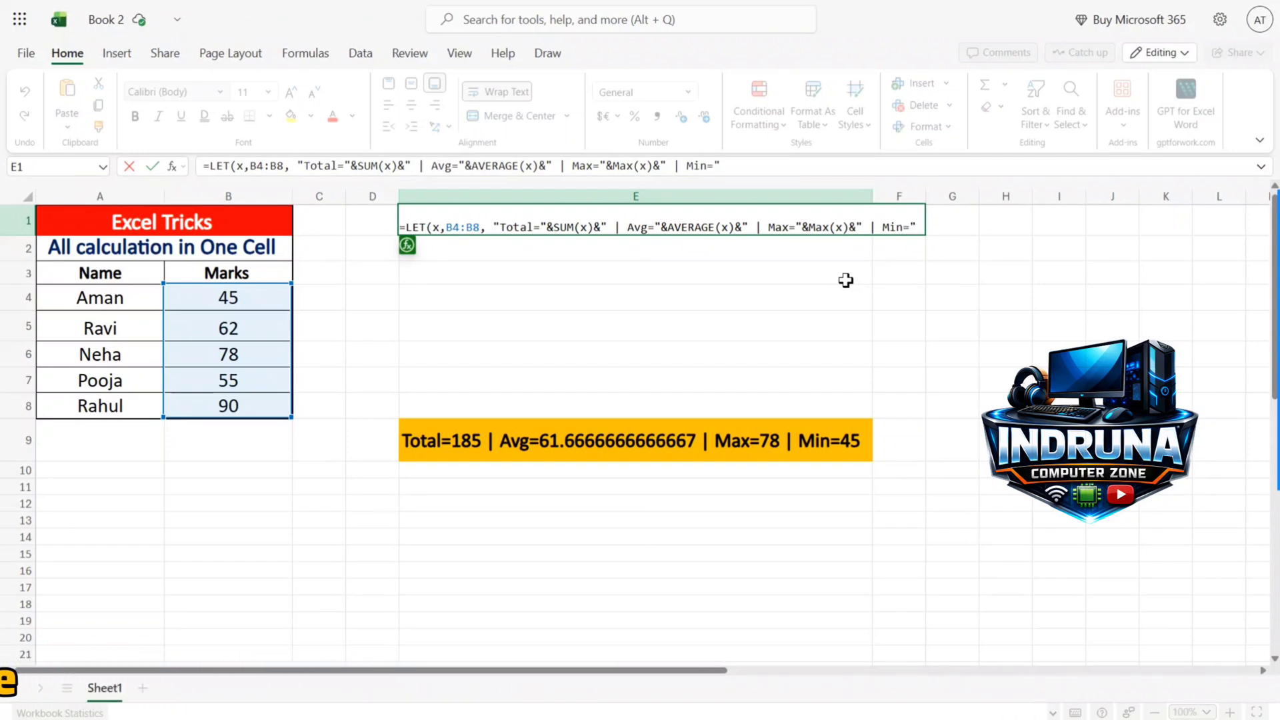
type("&")
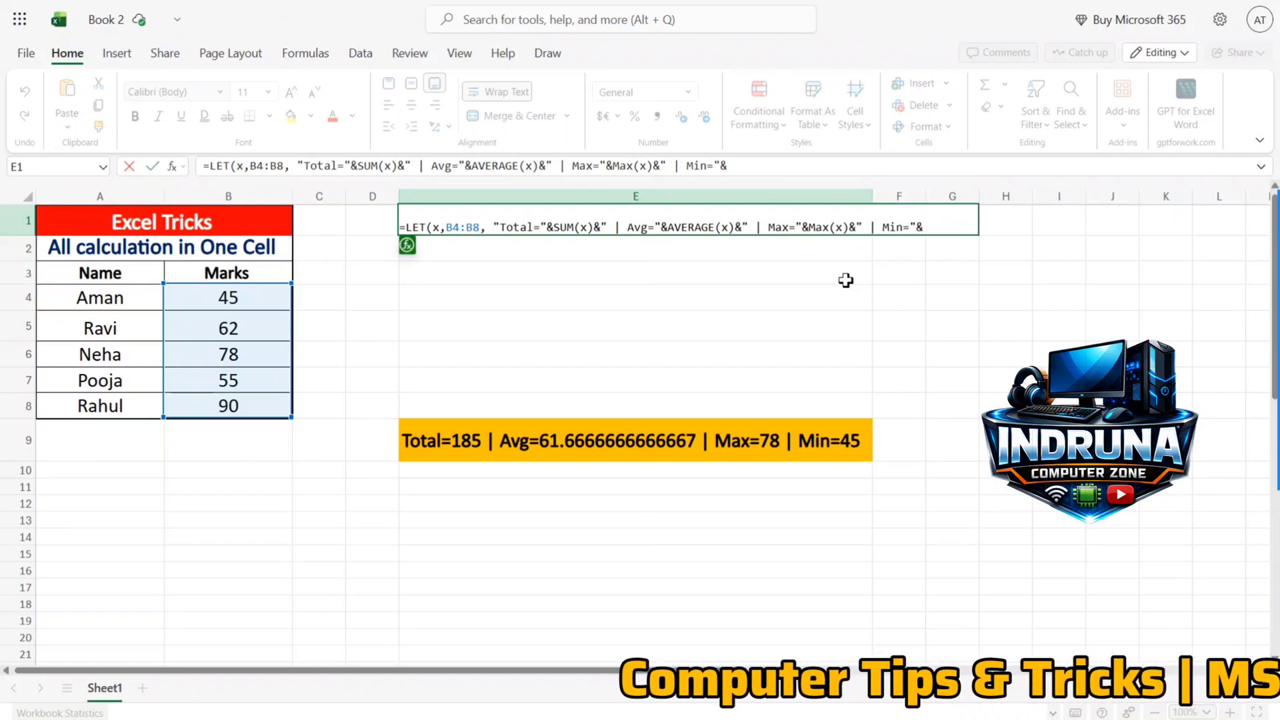
Add the MIN function of x after the "Min=" label, close the LET function and enter the formula in E1
type("Min")
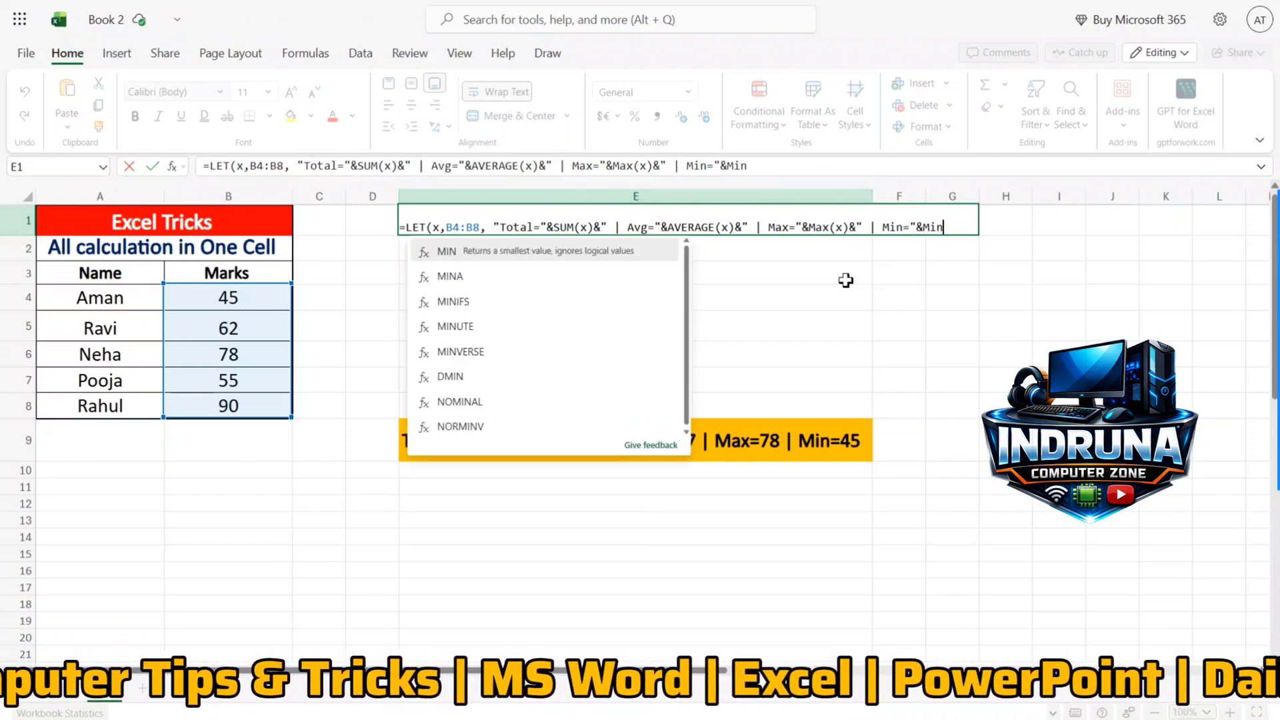
type("(x")
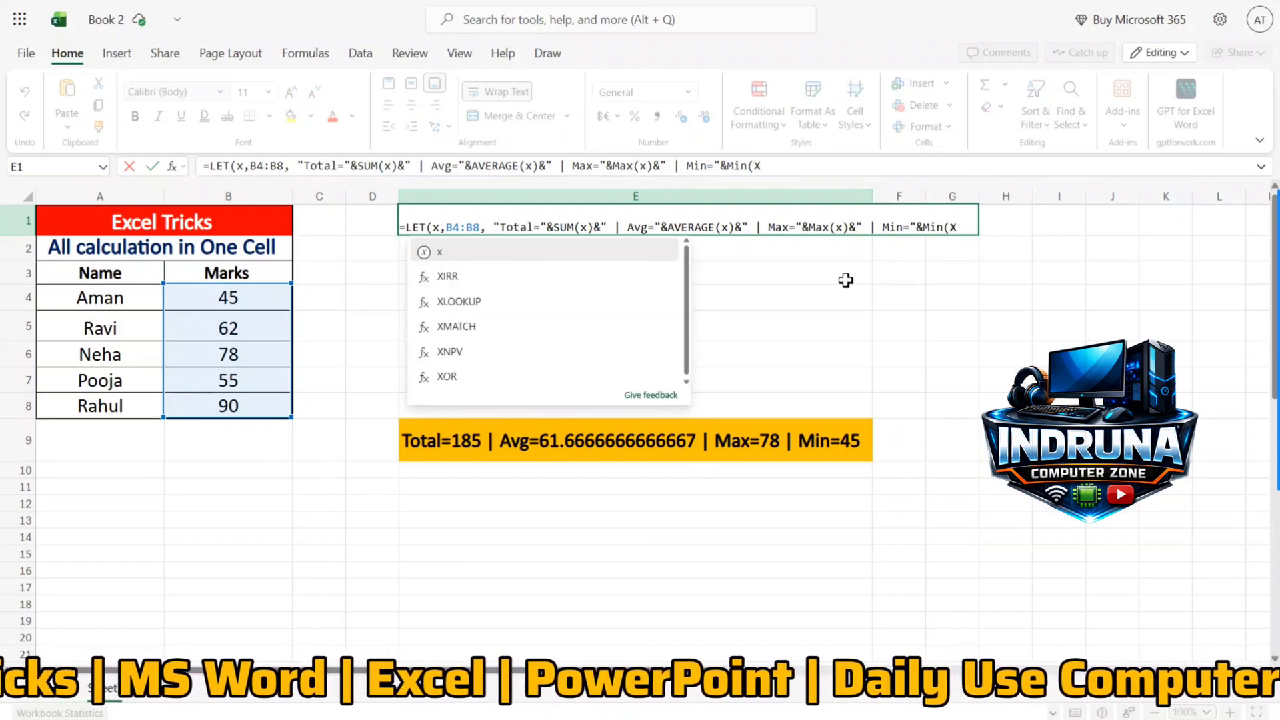
type(")")
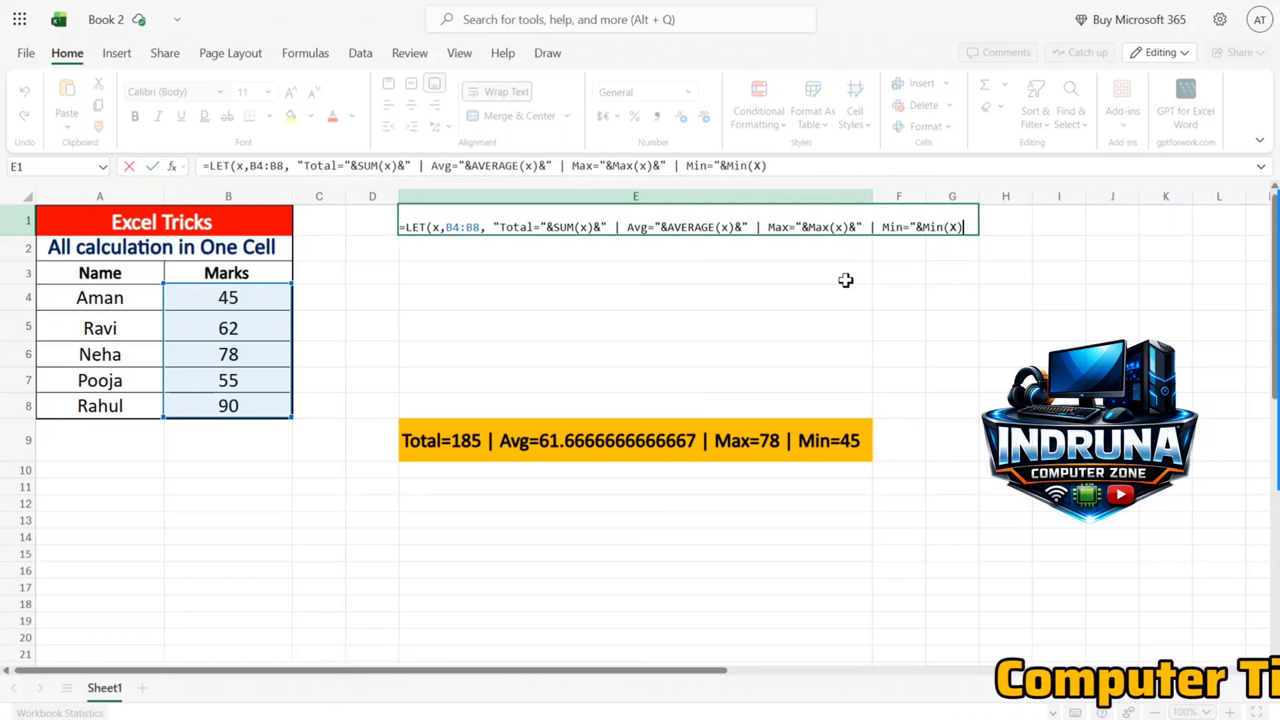
type(")")
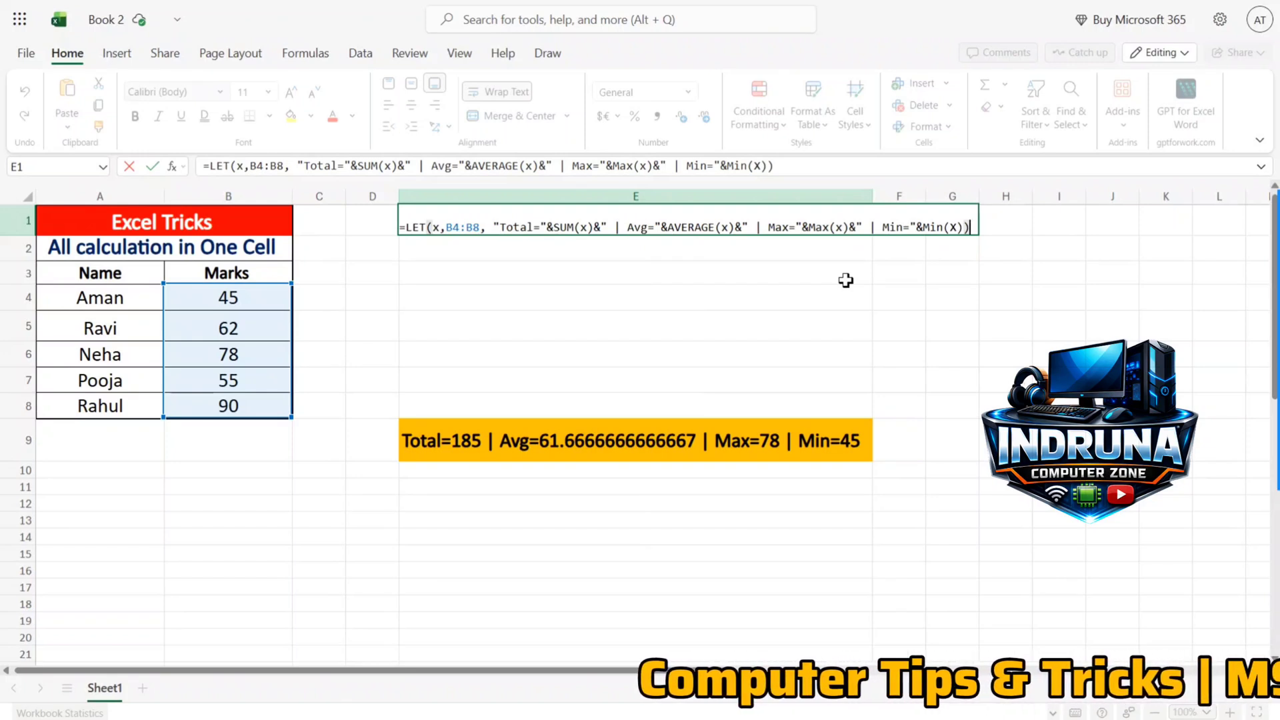
key("Return")
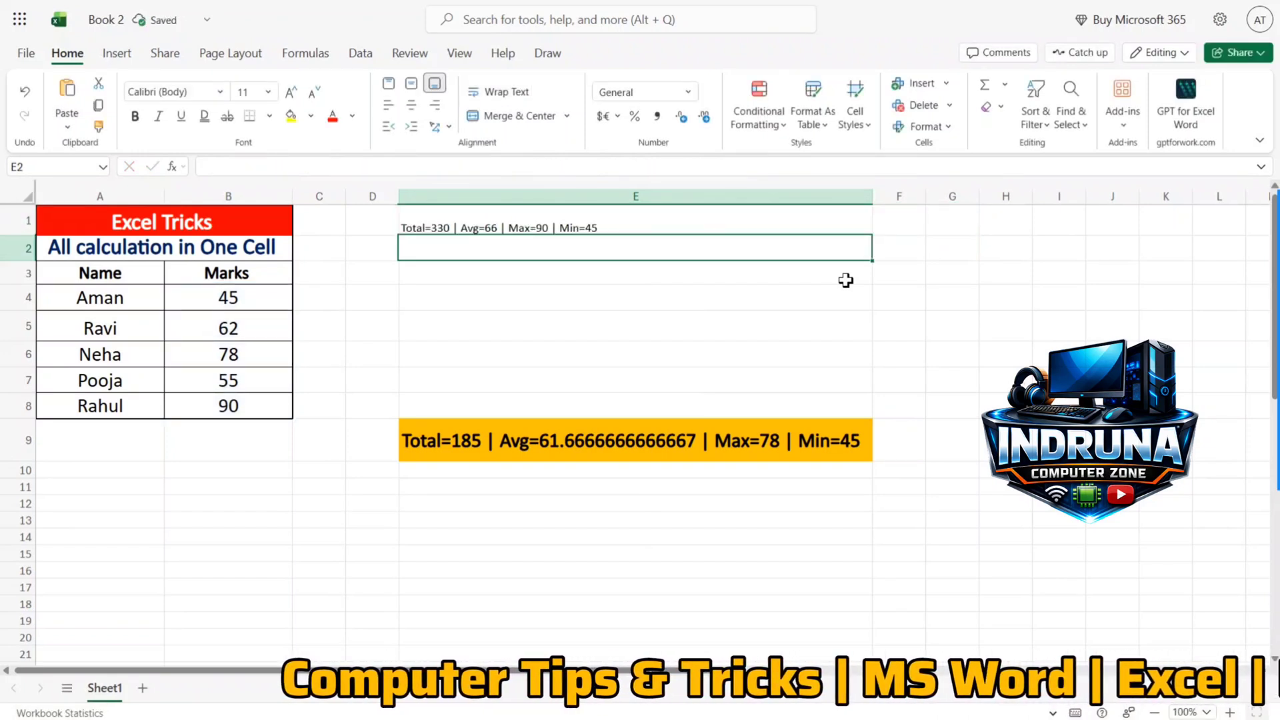
Format the combined result in cell E1 as bold text with font size 20
left_click(517, 220)
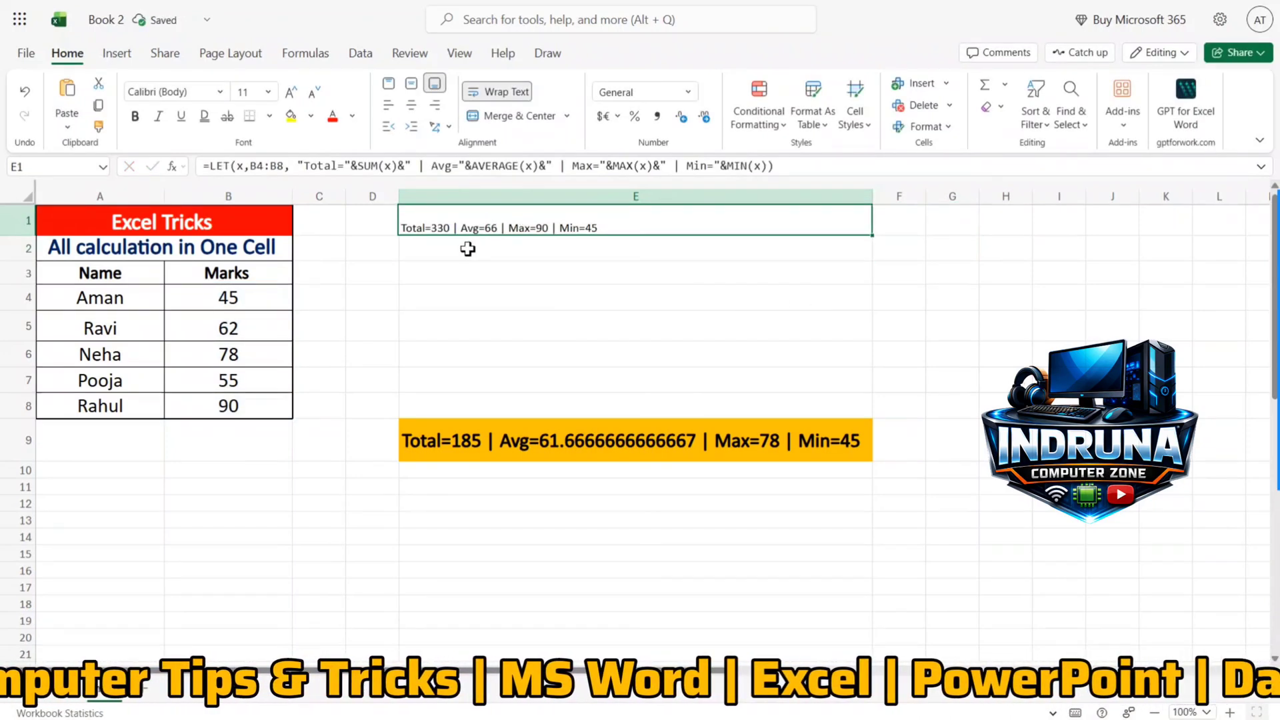
left_click(135, 116)
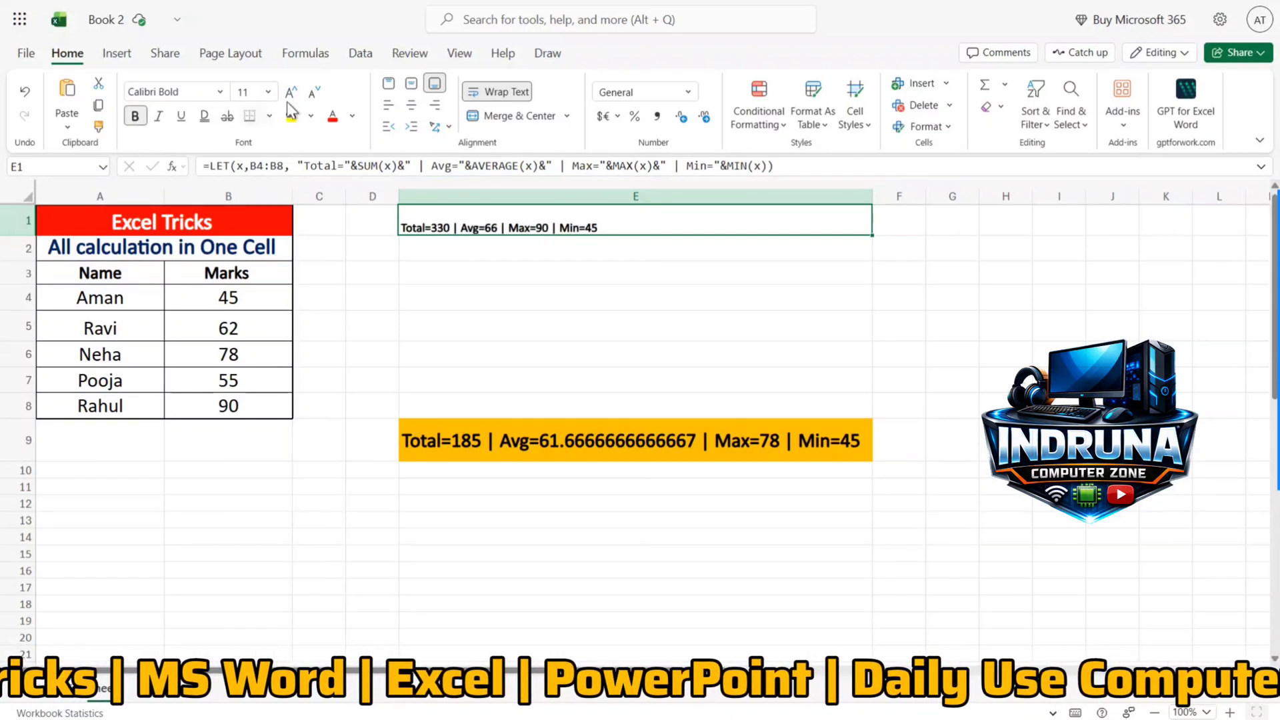
left_click(290, 93)
left_click(291, 93)
left_click(290, 93)
left_click(290, 93)
left_click(290, 93)
left_click(290, 93)
left_click(290, 93)
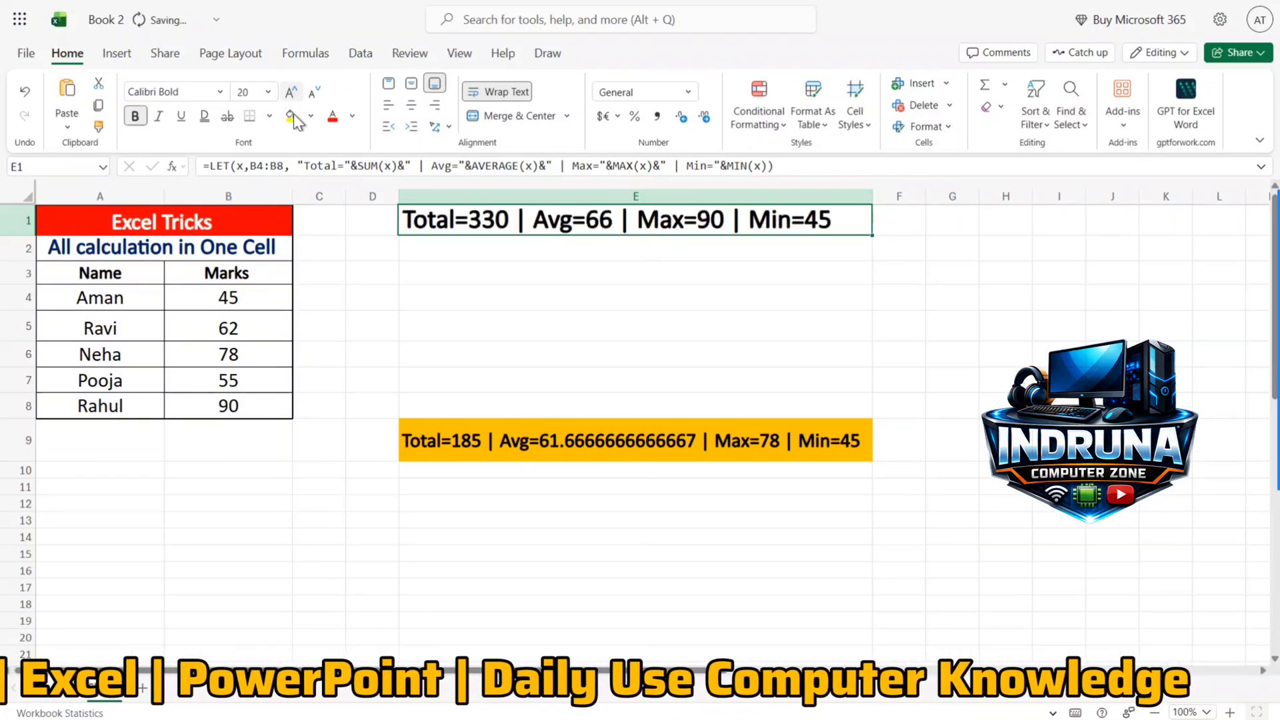
left_click(313, 93)
left_click(314, 94)
left_click(403, 291)
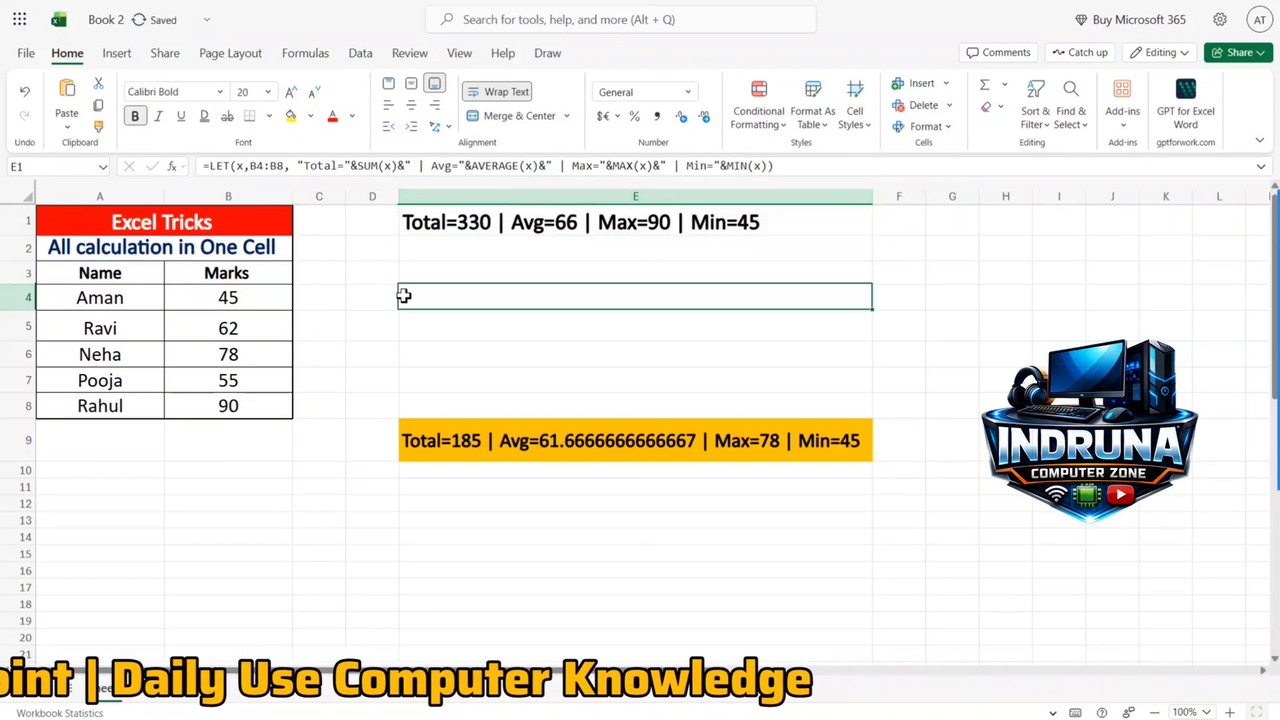
Append the label " | Count=" to the E1 formula inside the LET function, joined with & after MIN(x)
left_click(432, 226)
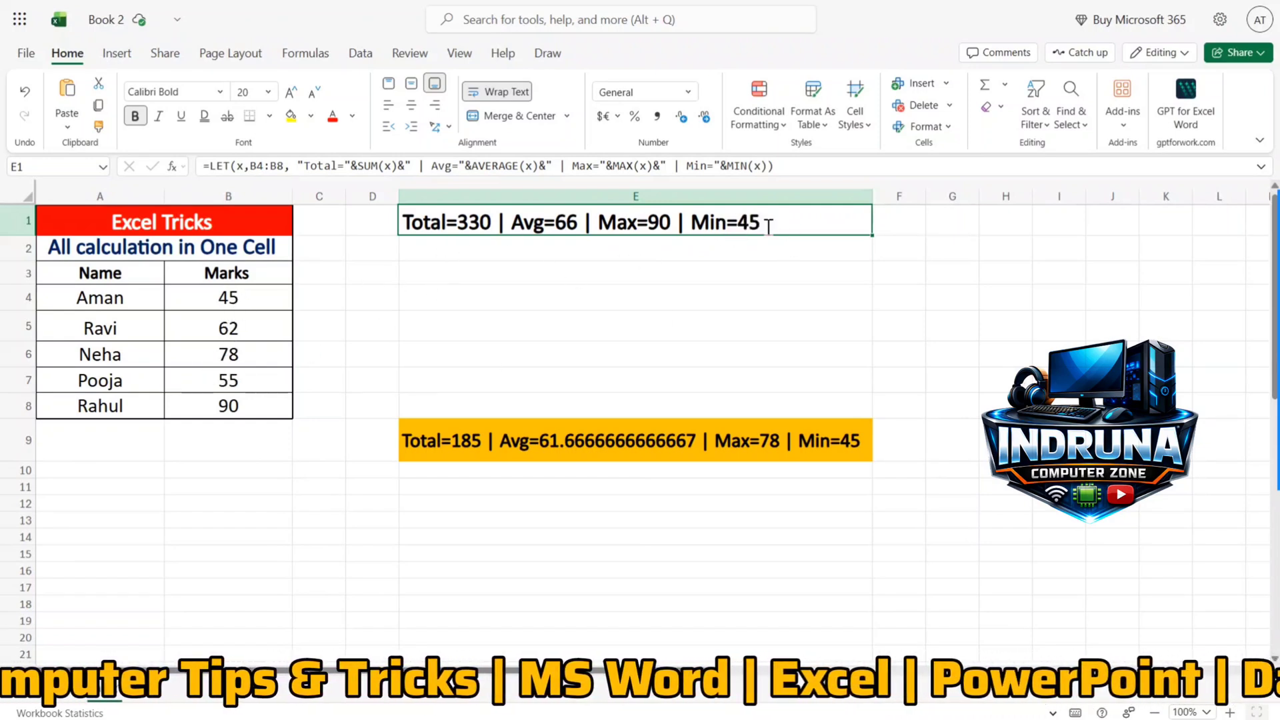
double_click(760, 222)
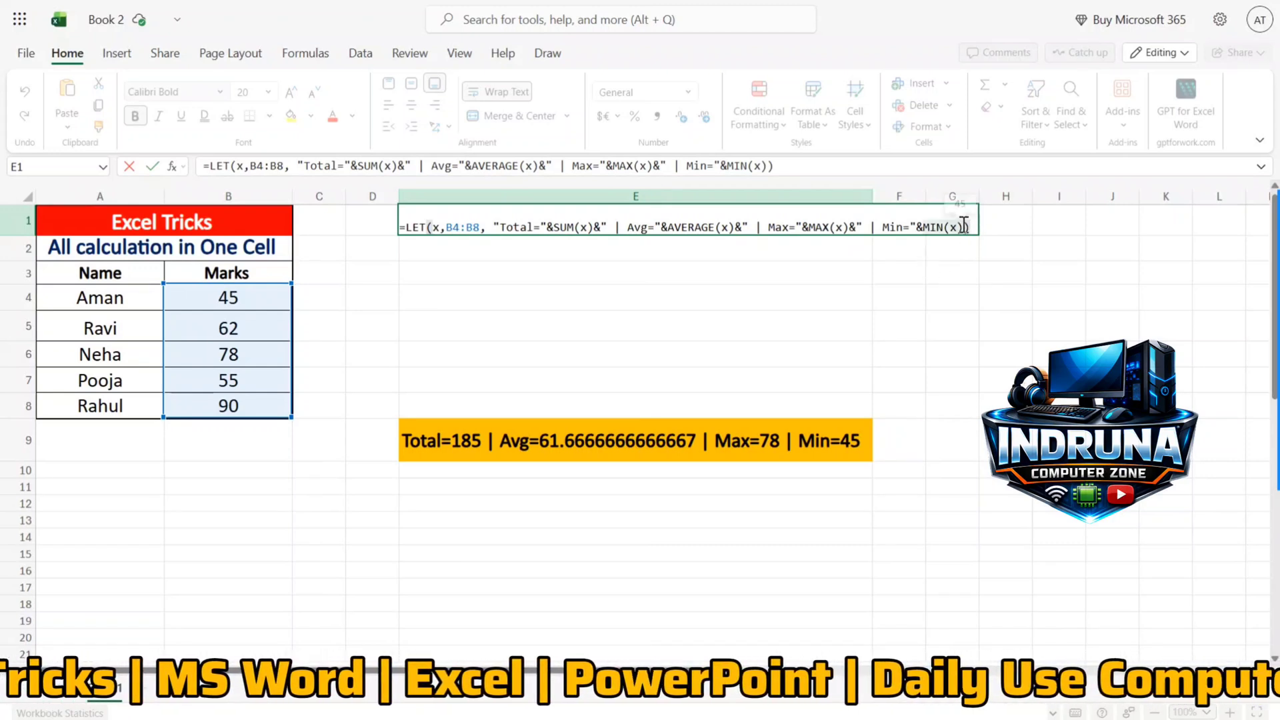
key("Left")
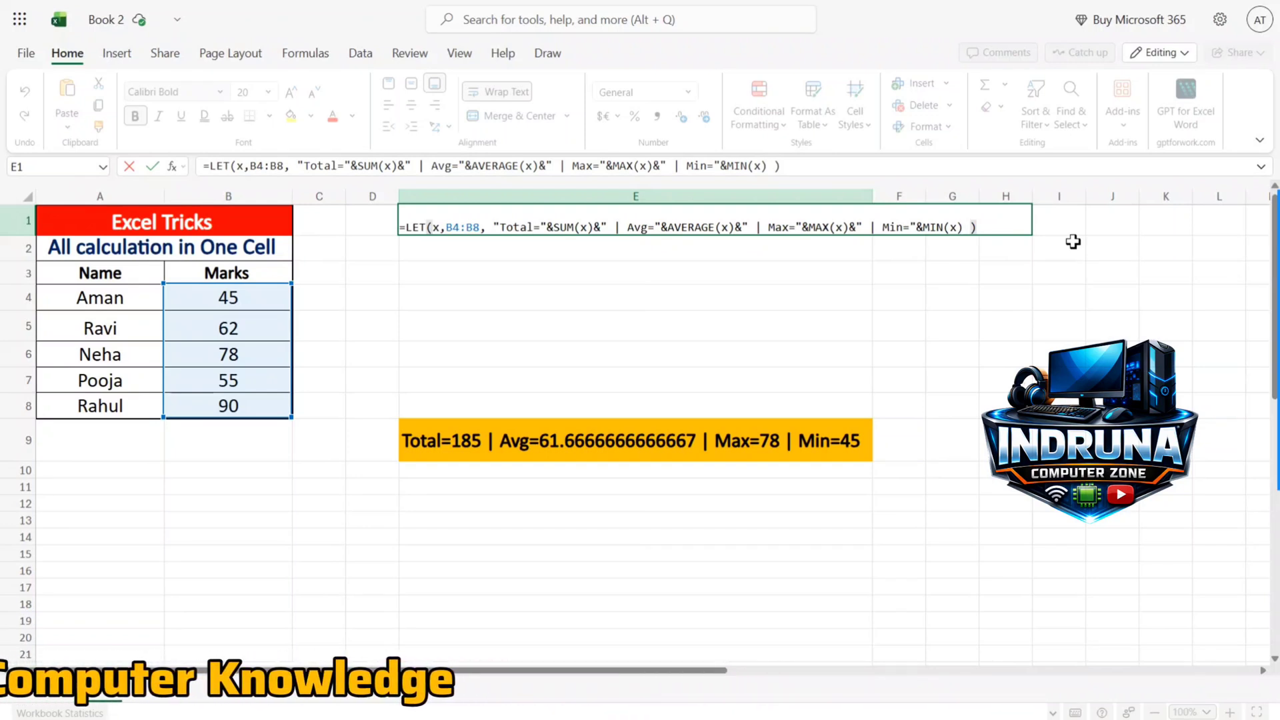
type("&")
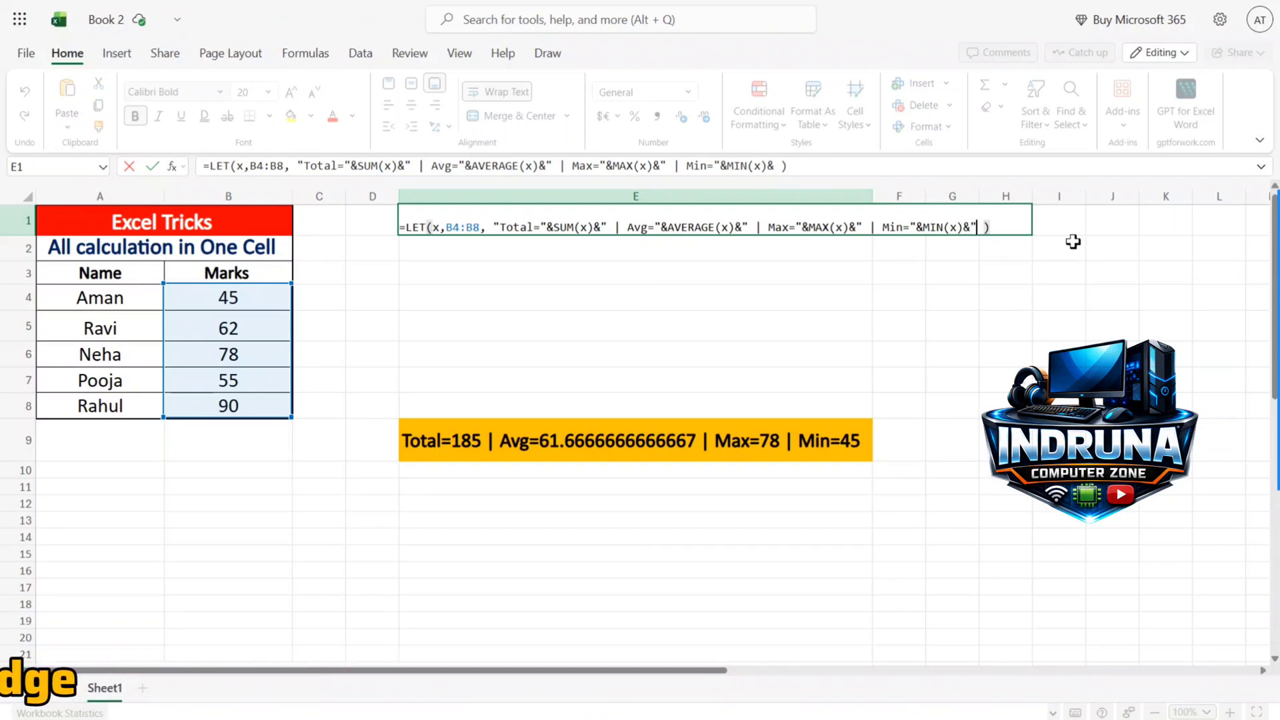
type("\" ")
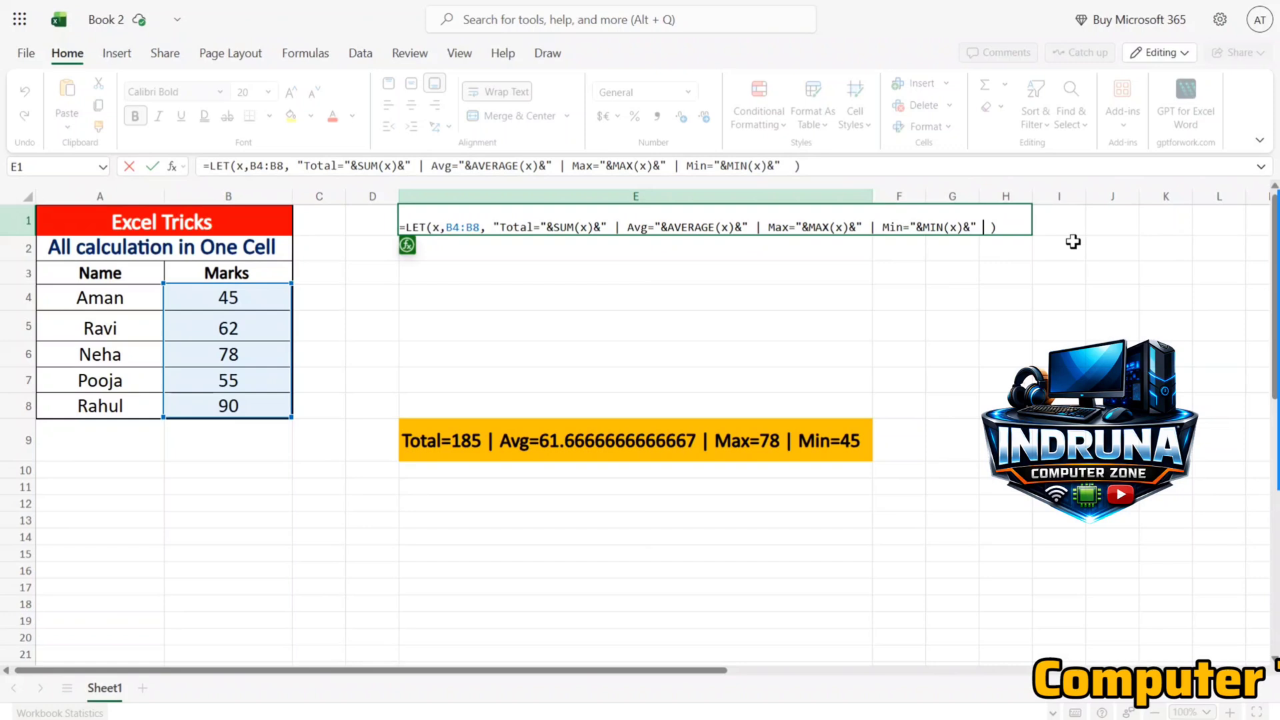
type("| ")
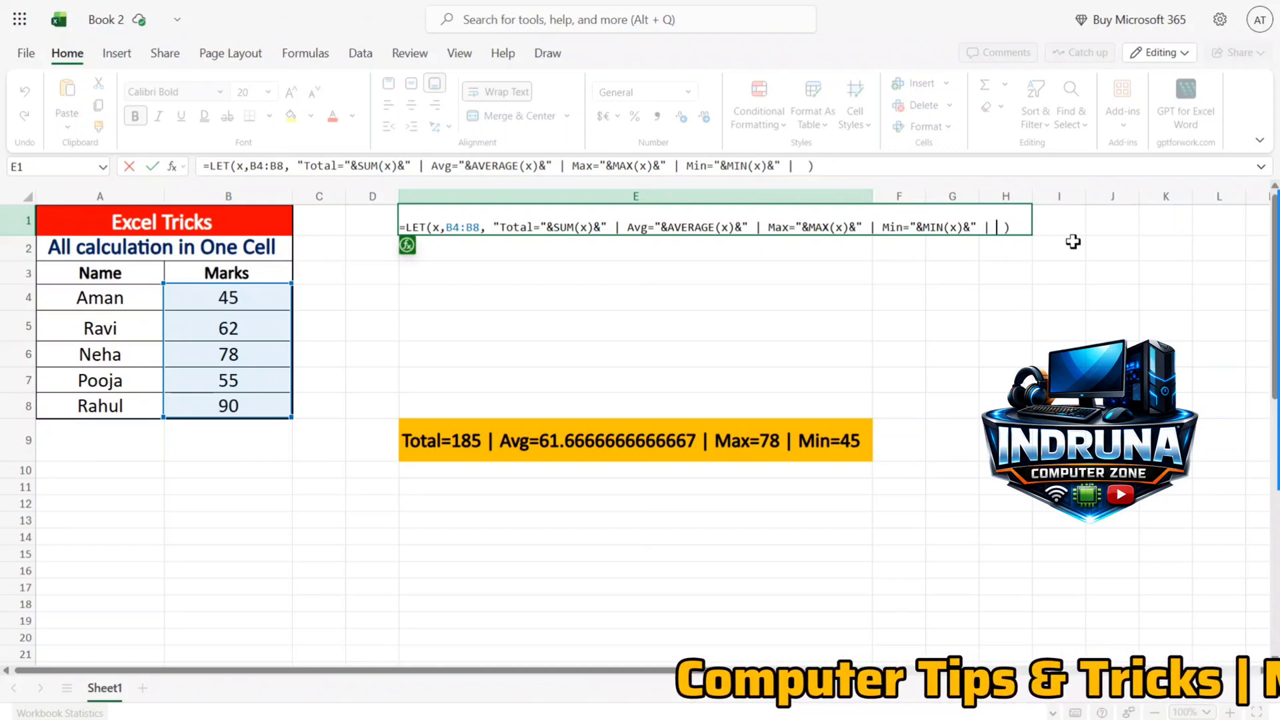
type("Count")
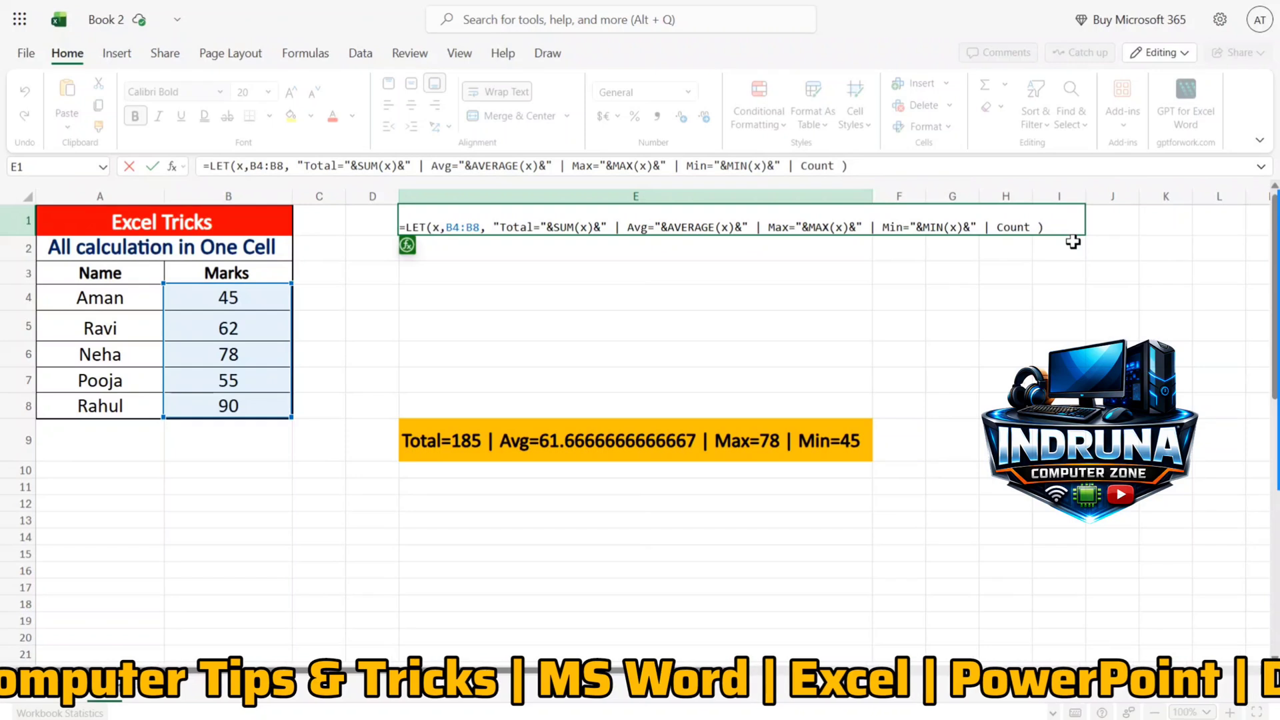
type("=")
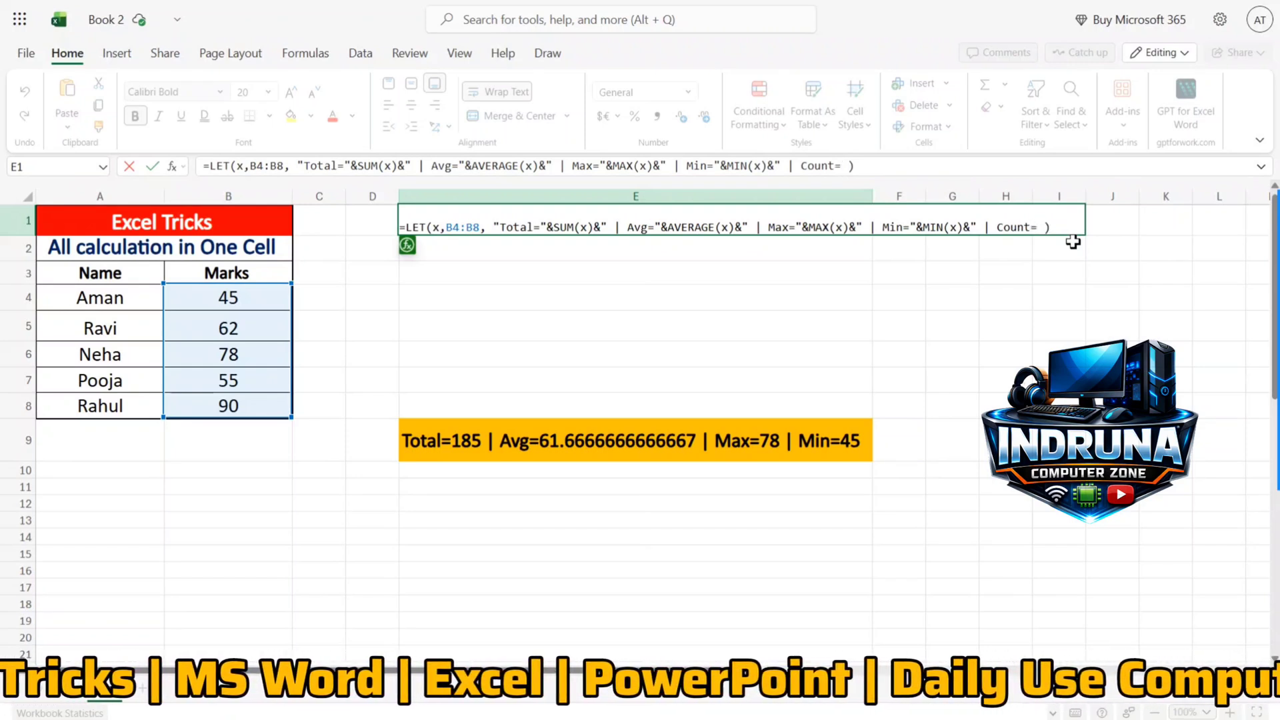
type("\"")
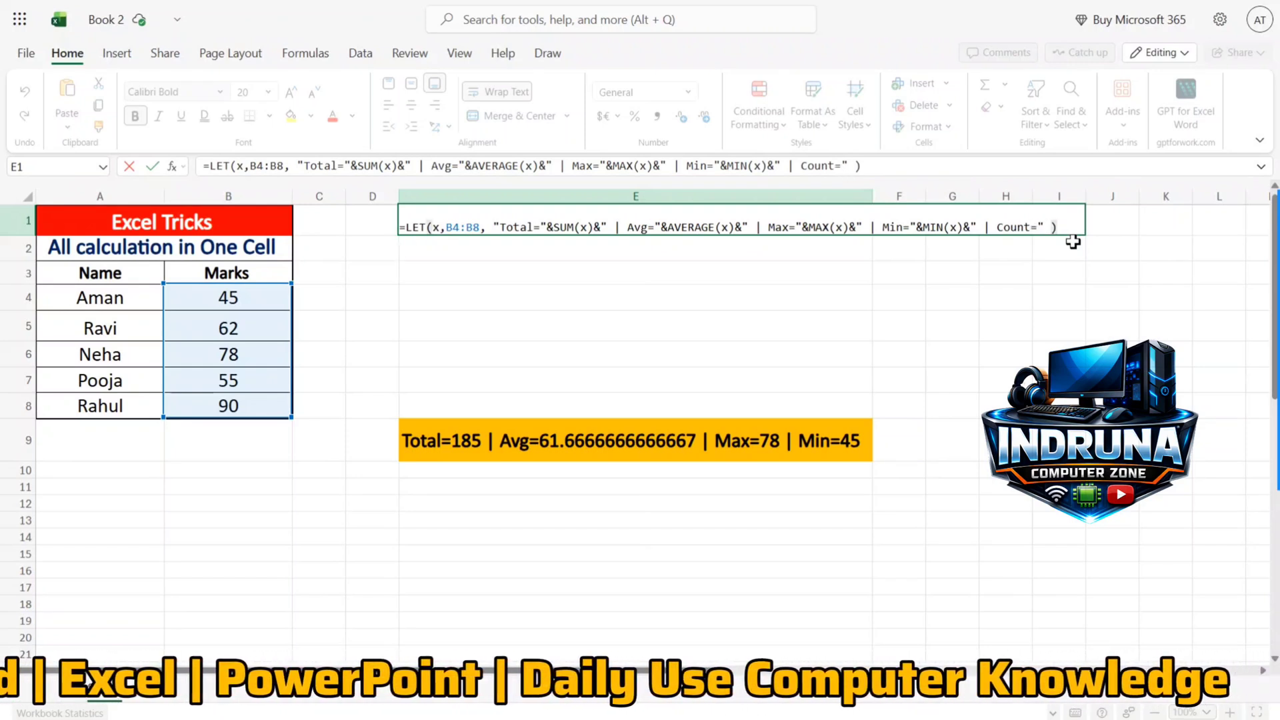
Add the COUNT function of x after the "Count=" label, joined with &, and enter the E1 formula
type("&count")
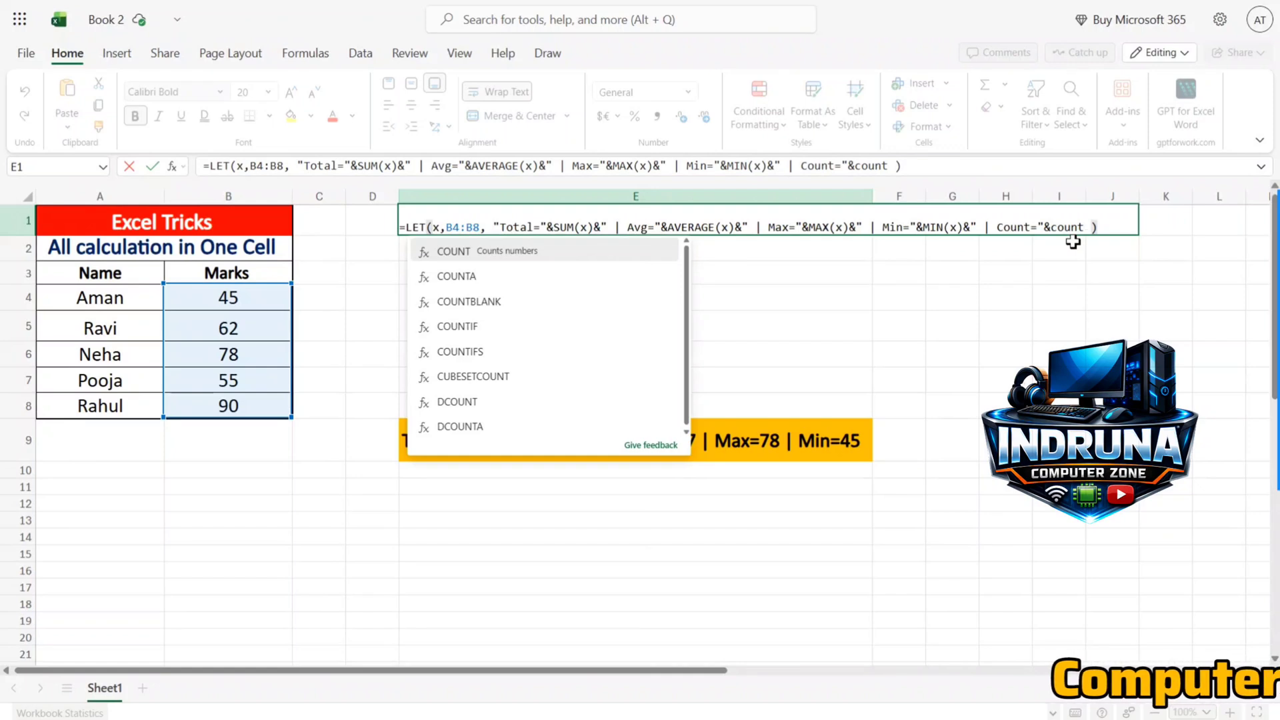
type("(")
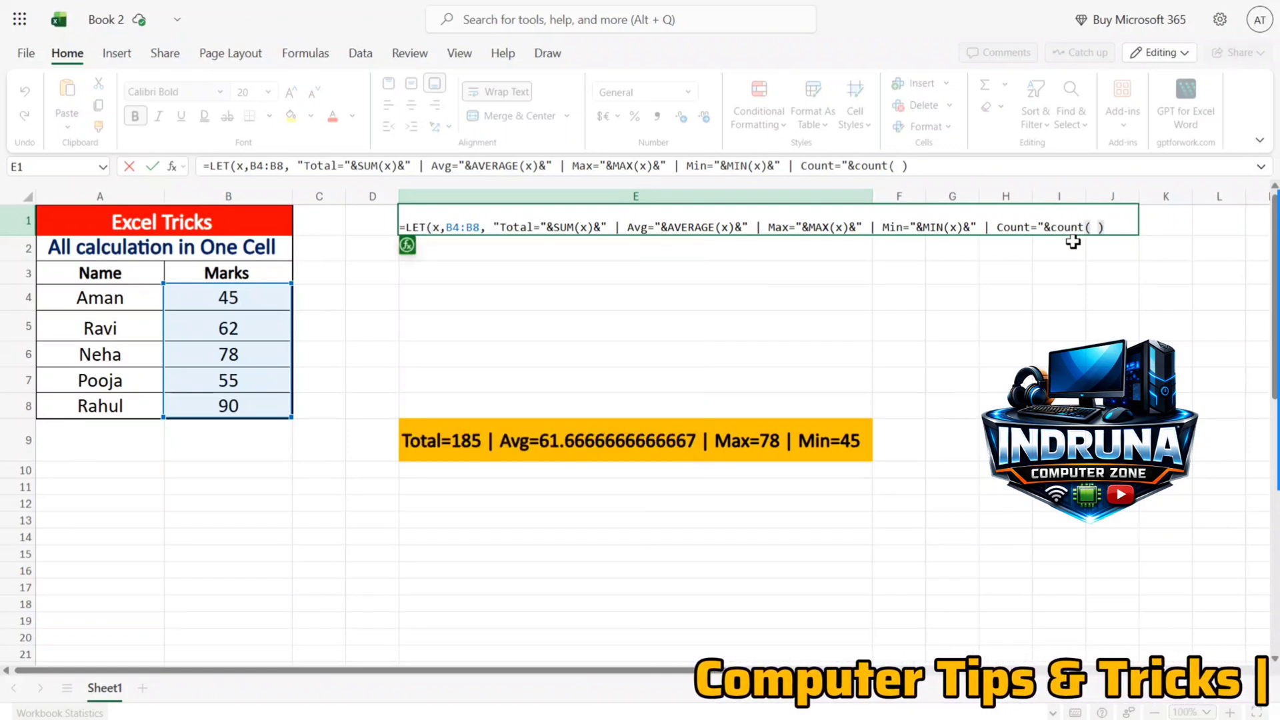
type("x)")
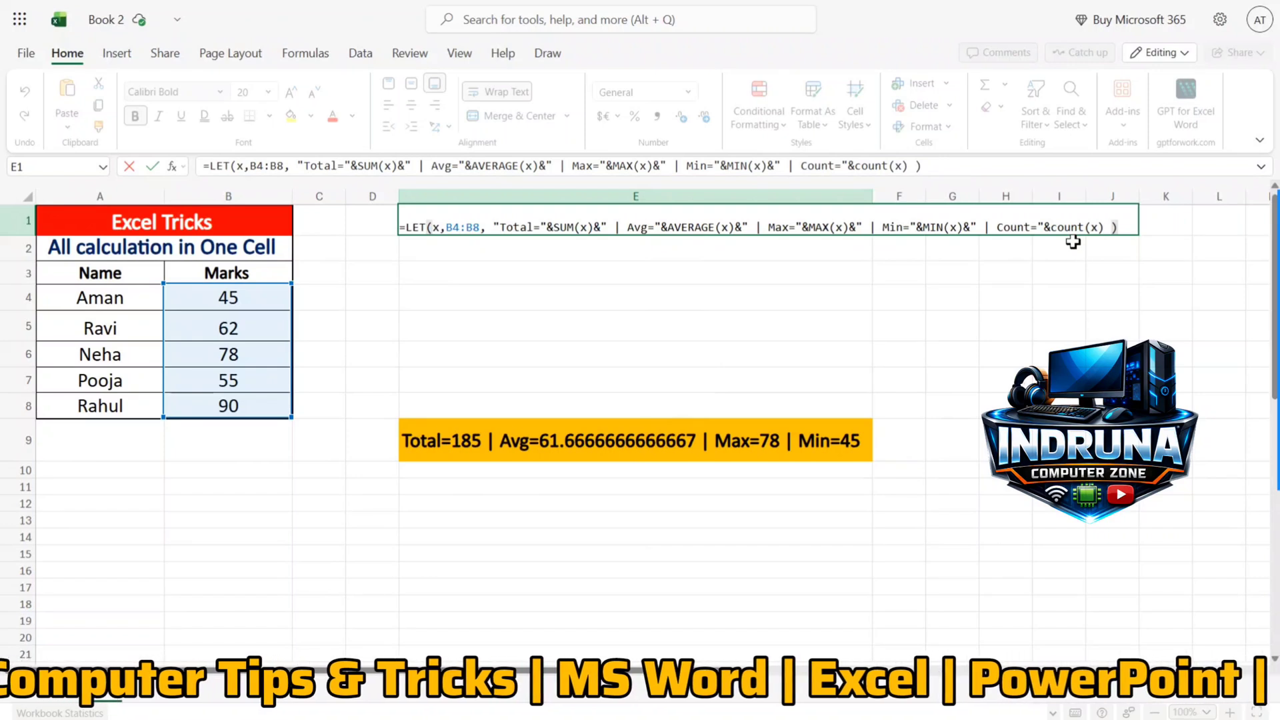
type(")")
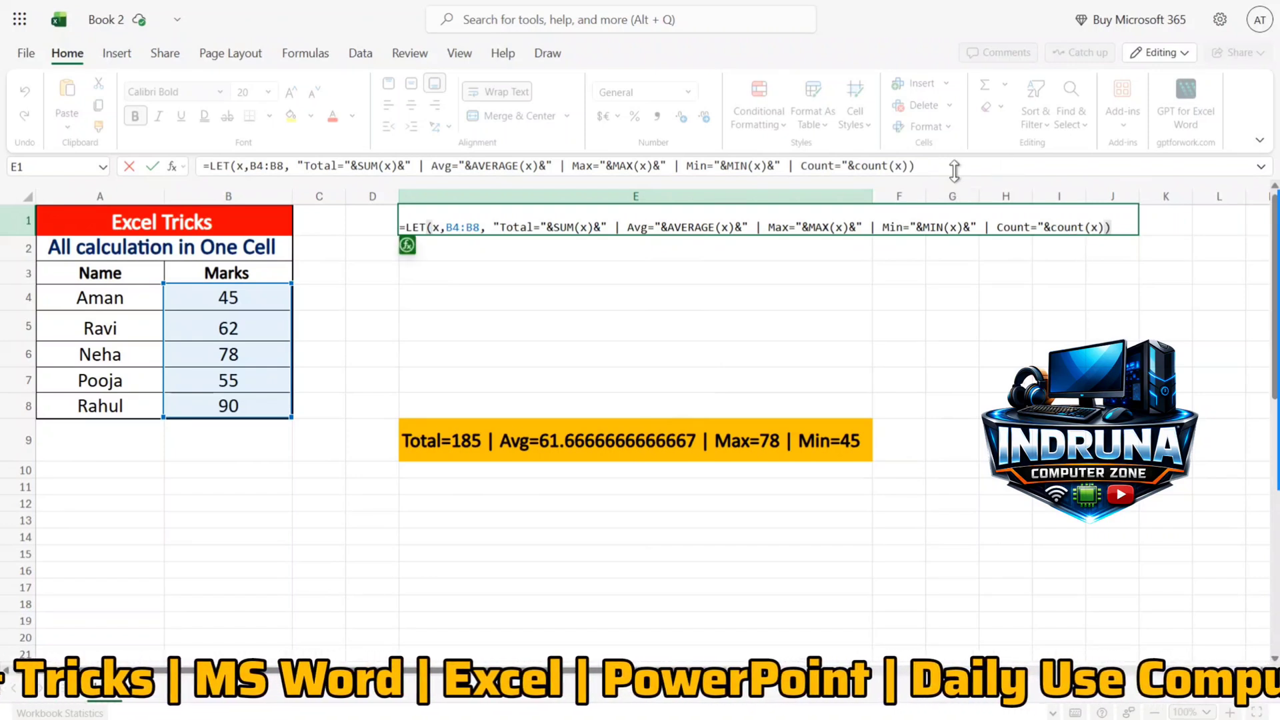
key("Return")
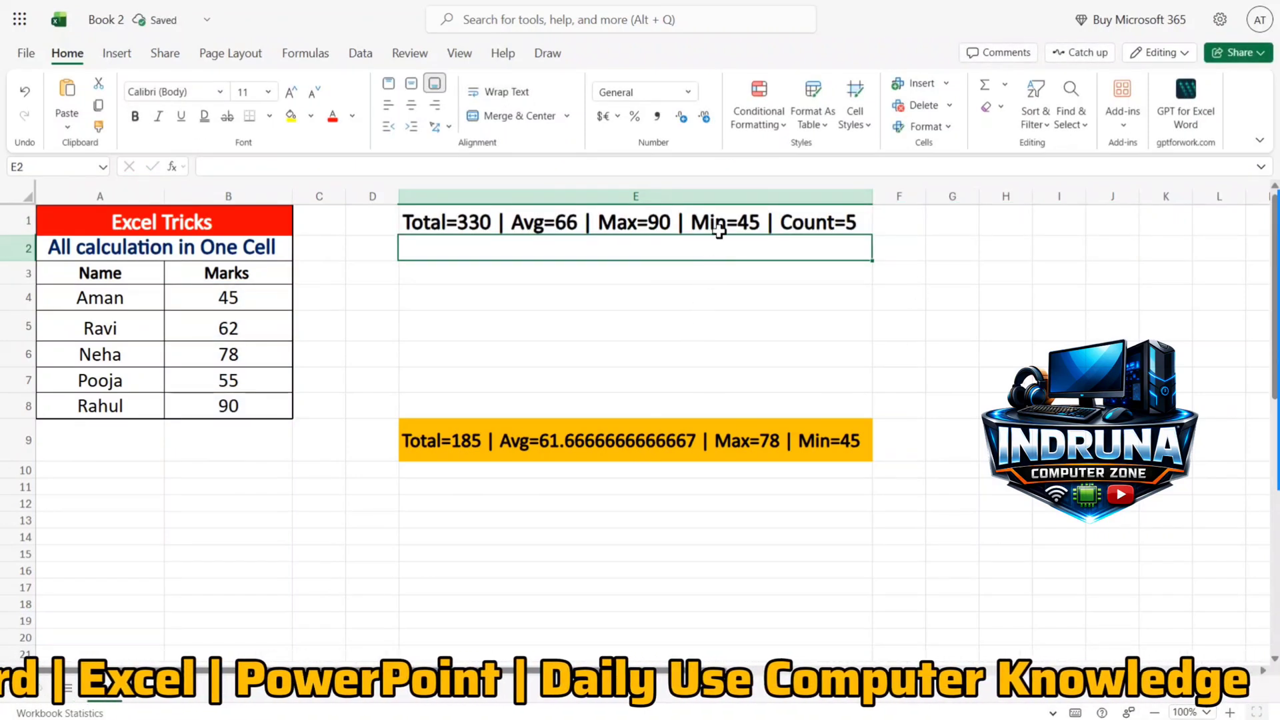
Append the label " | multiply=" to the E1 formula inside the LET function, joined with & after COUNT(x)
left_click(719, 231)
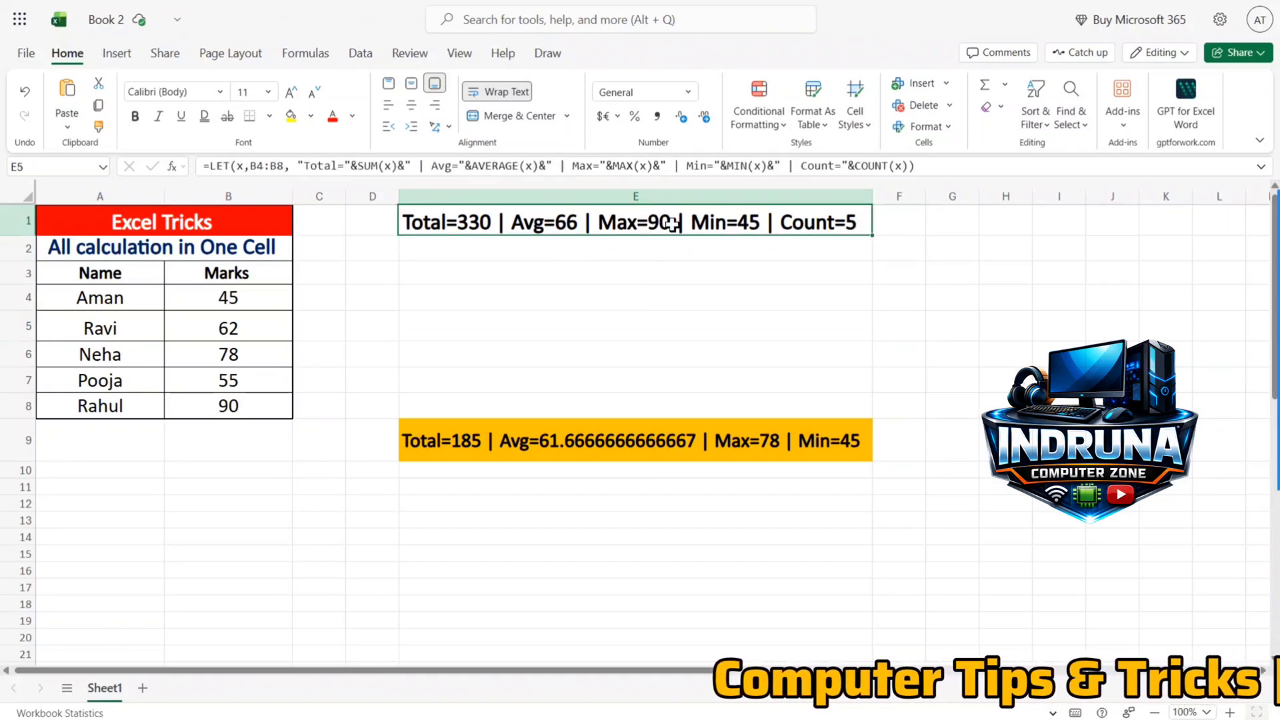
double_click(866, 221)
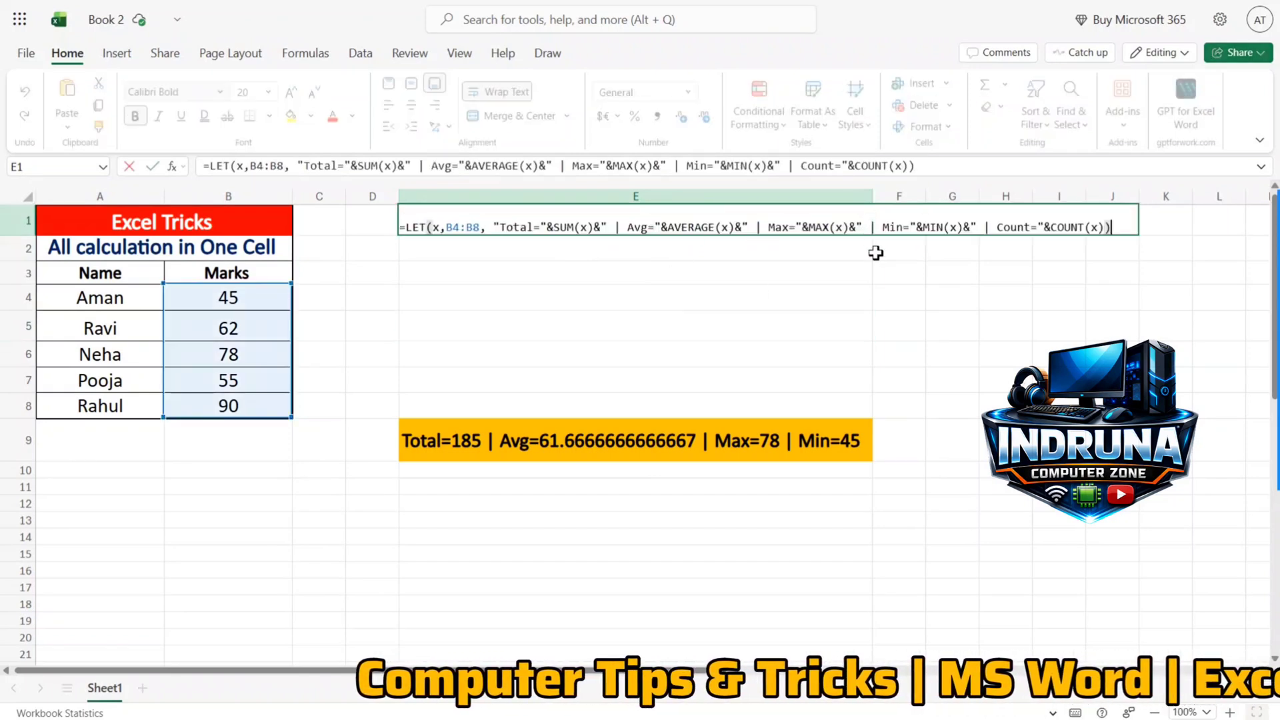
left_click(1106, 227)
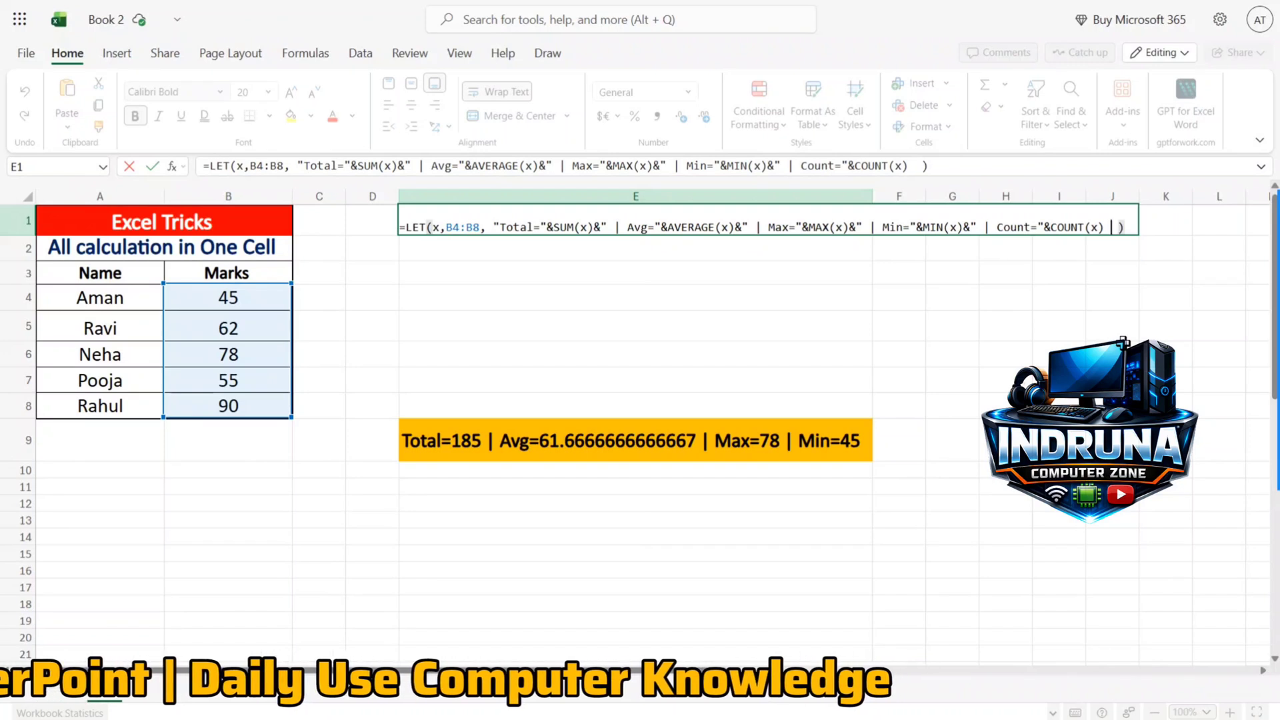
key("BackSpace")
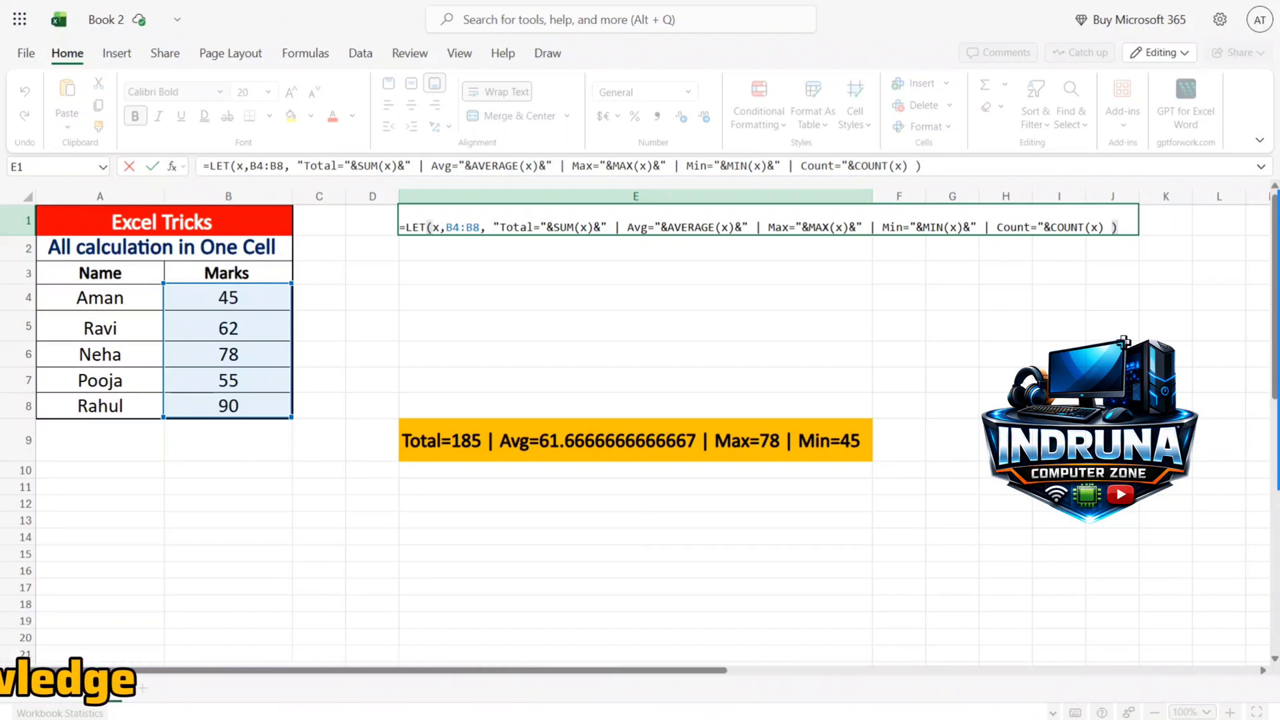
type("&\"")
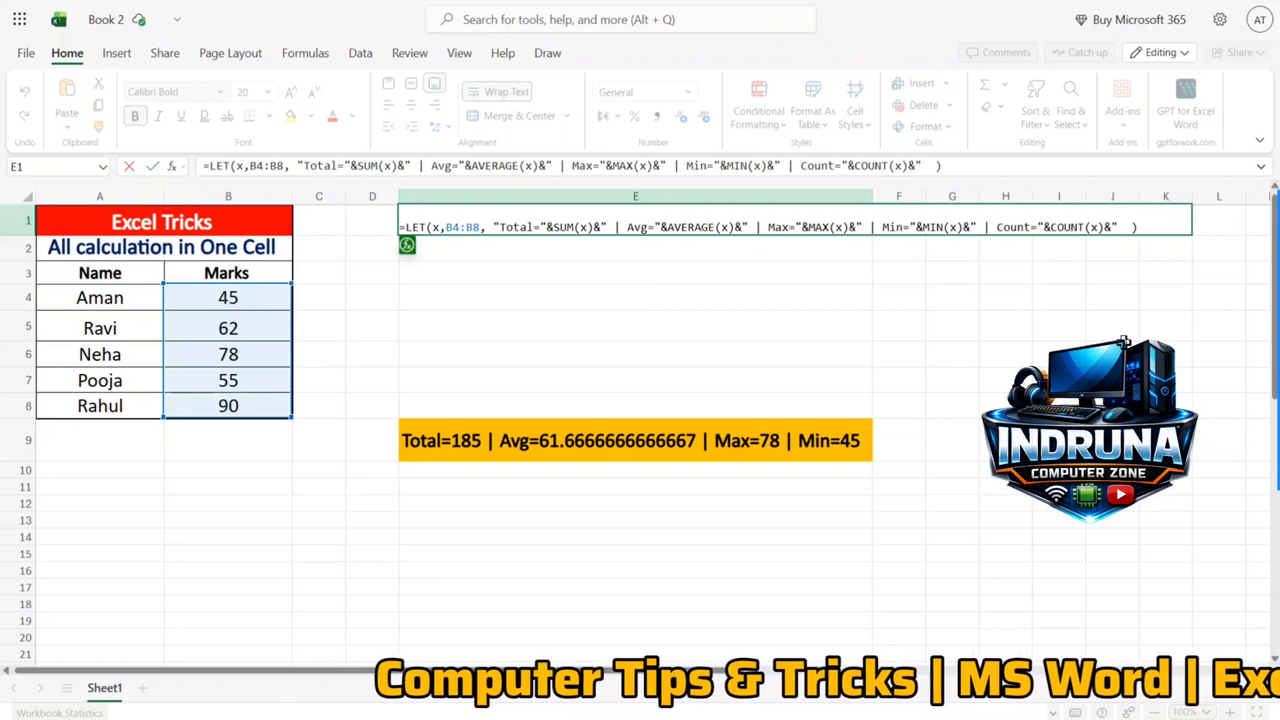
type(" |  ")
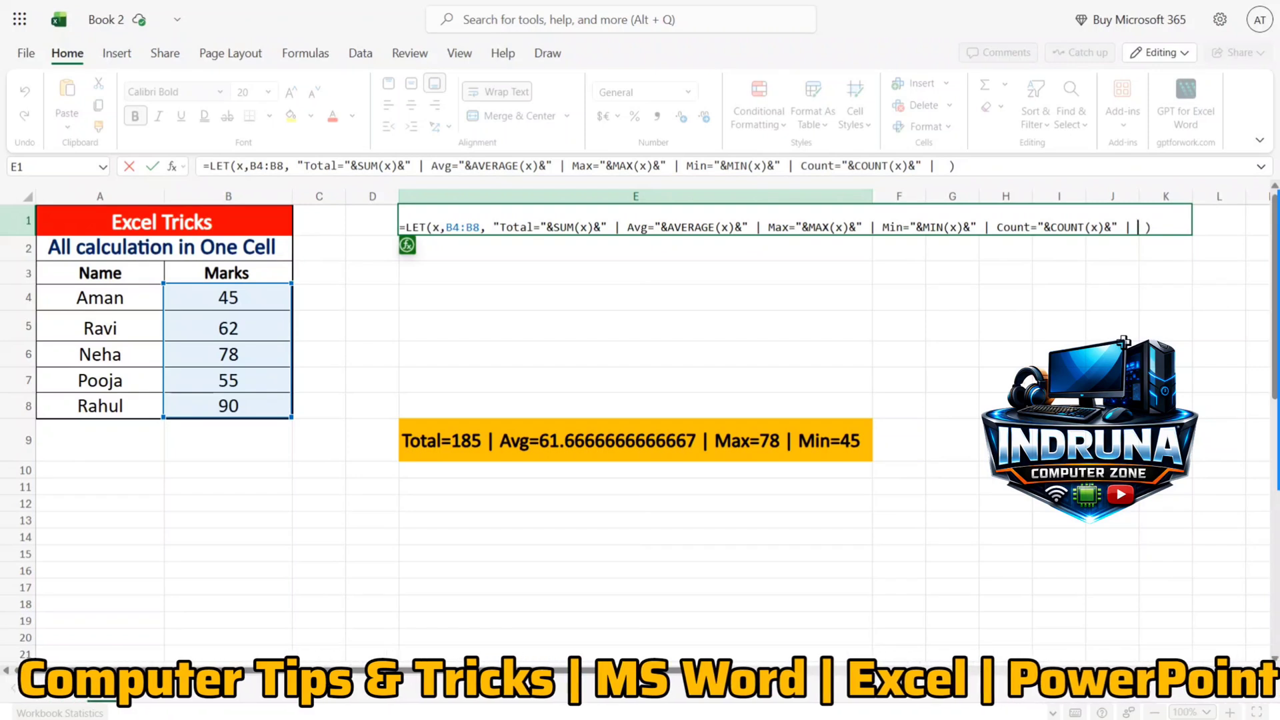
type("m")
type("ul")
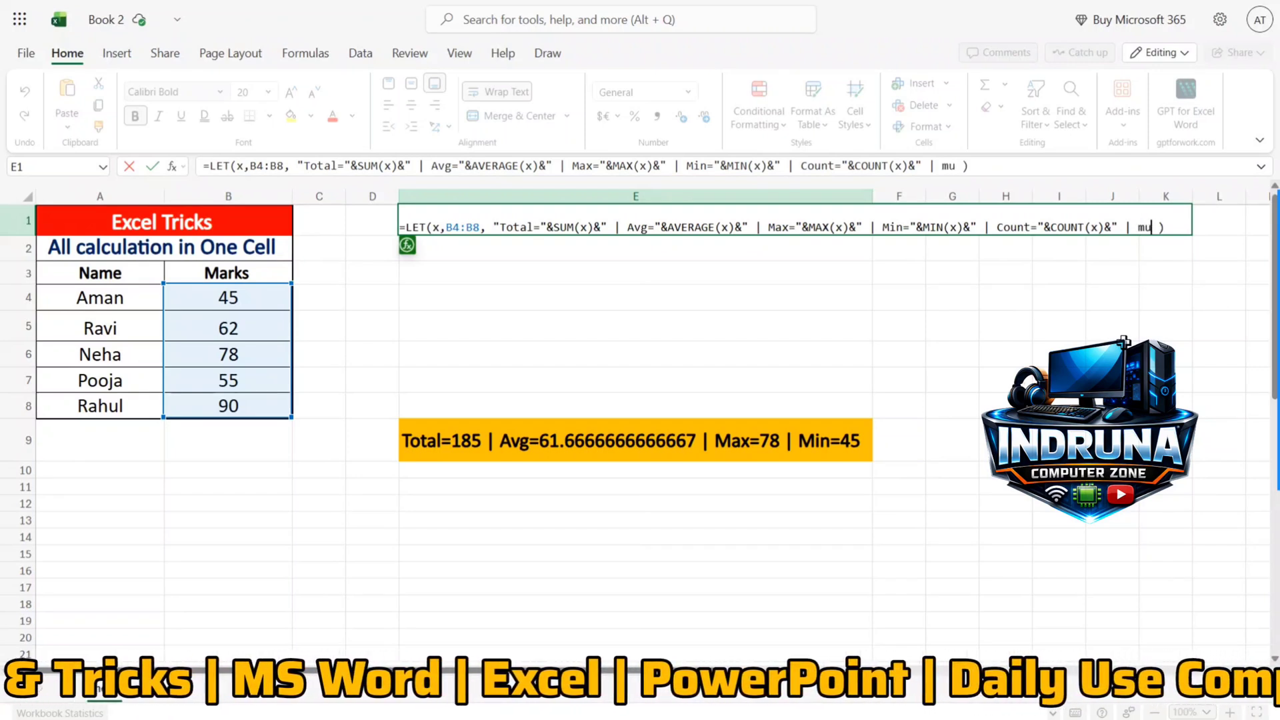
type("ti[")
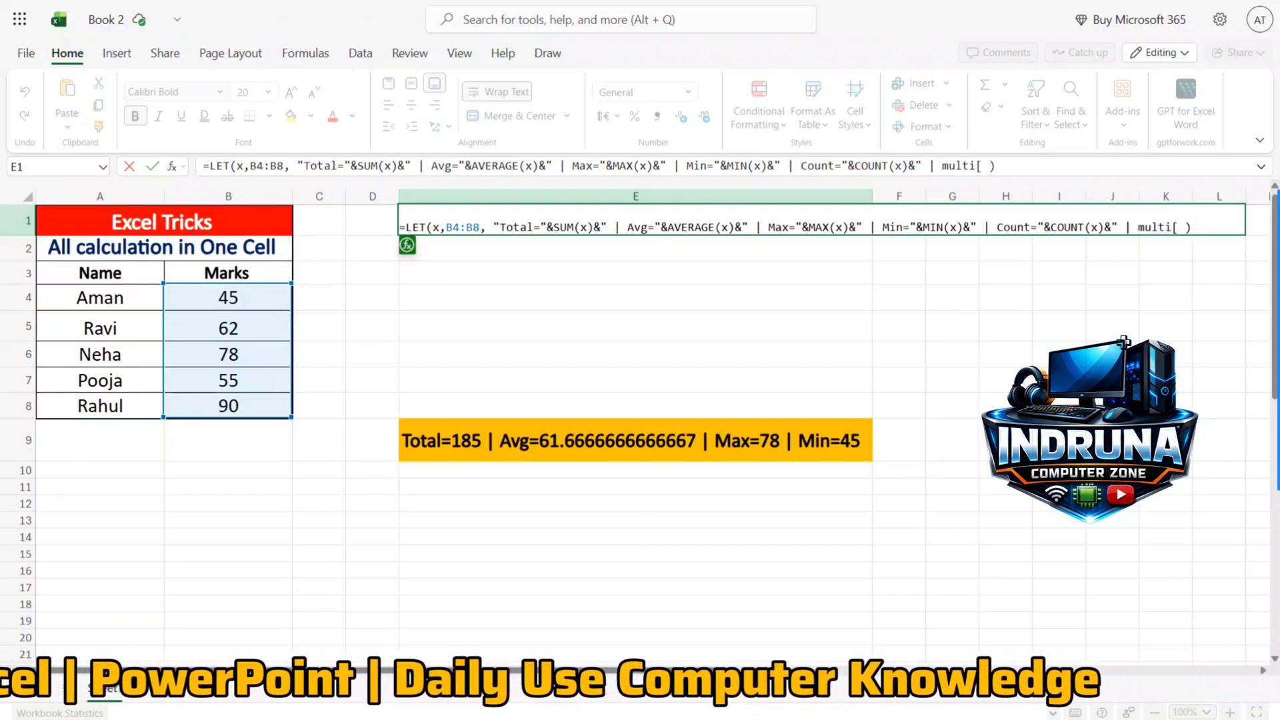
key("BackSpace")
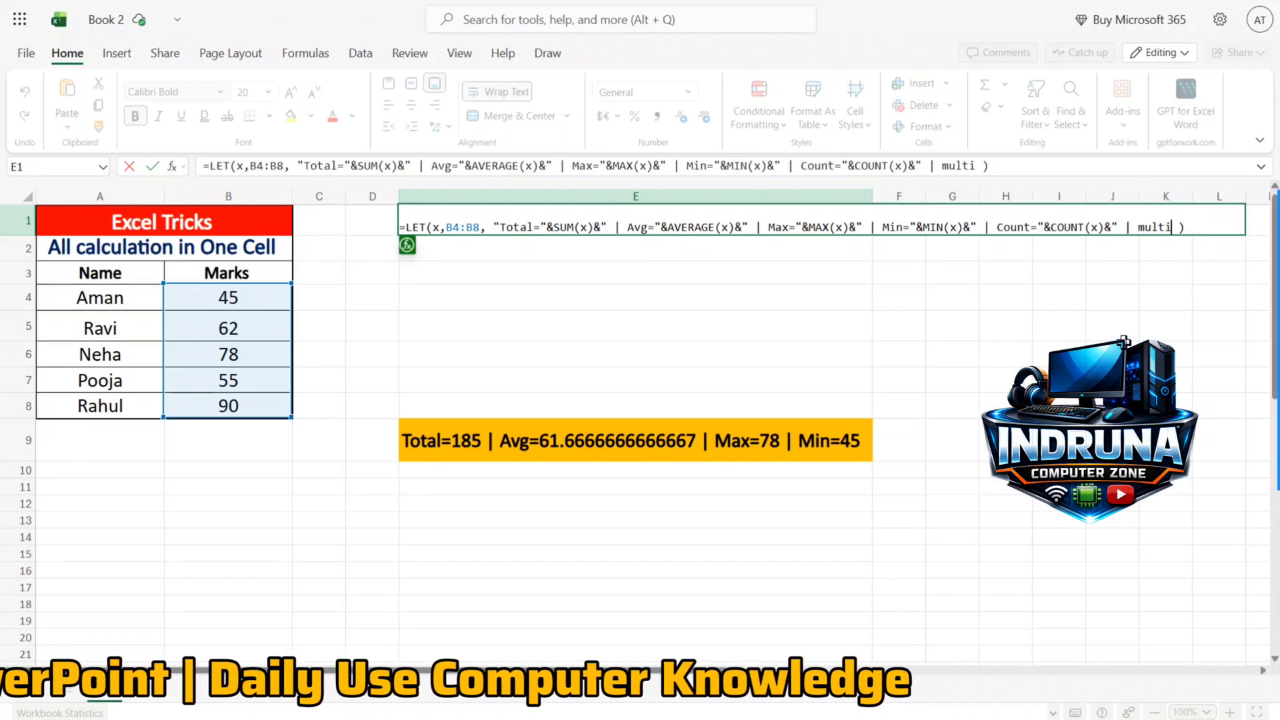
type("ply")
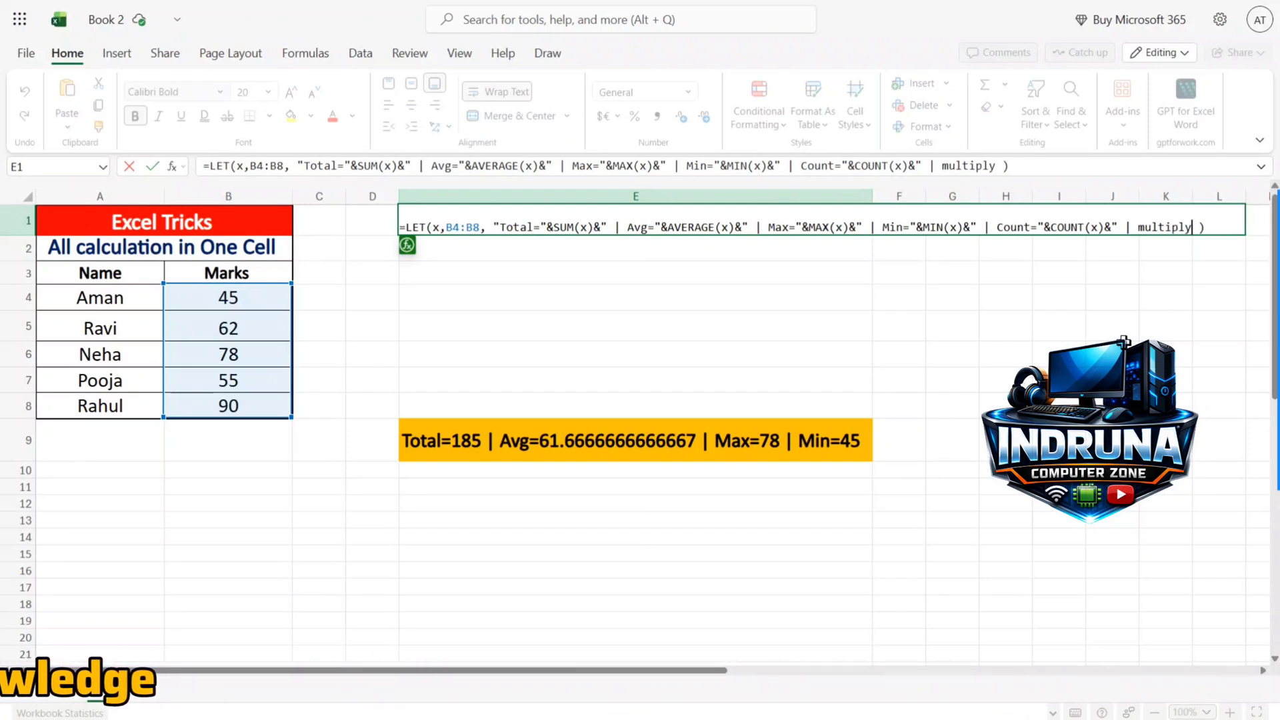
type("=\"")
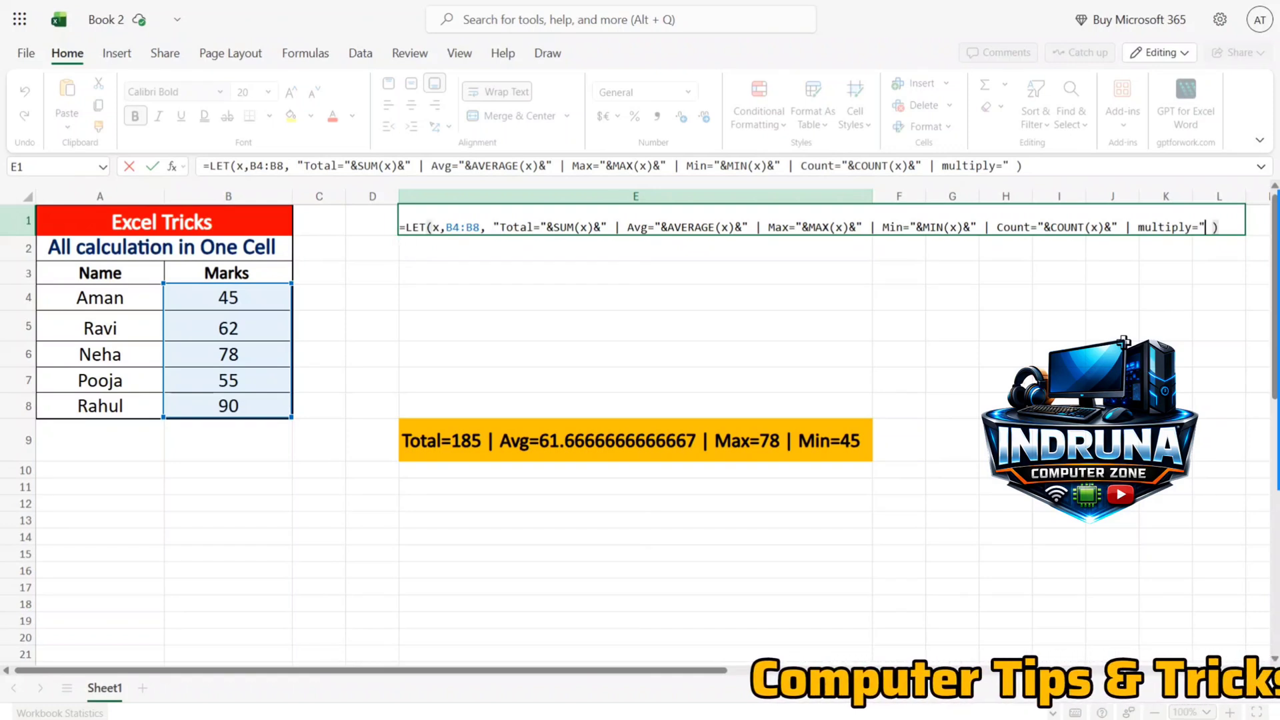
Add the product x*5 after the "multiply=" label, joined with &, and enter the E1 formula
type("&")
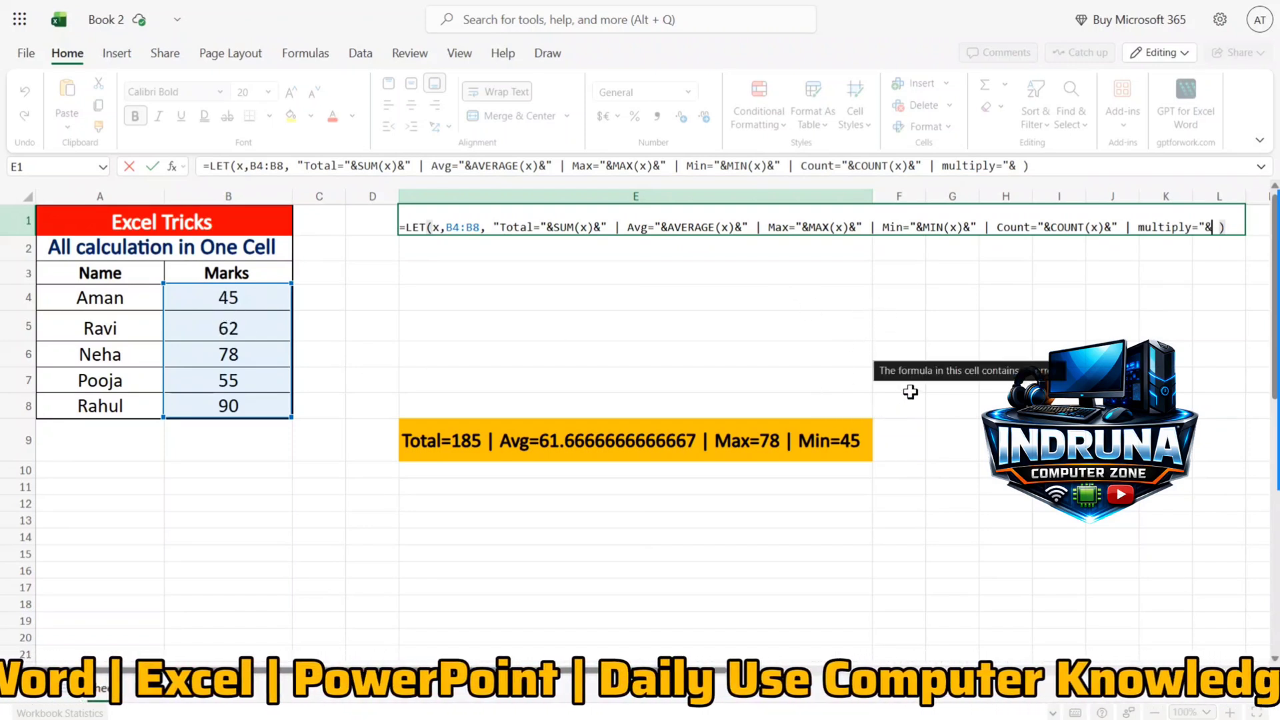
type("=\"&")
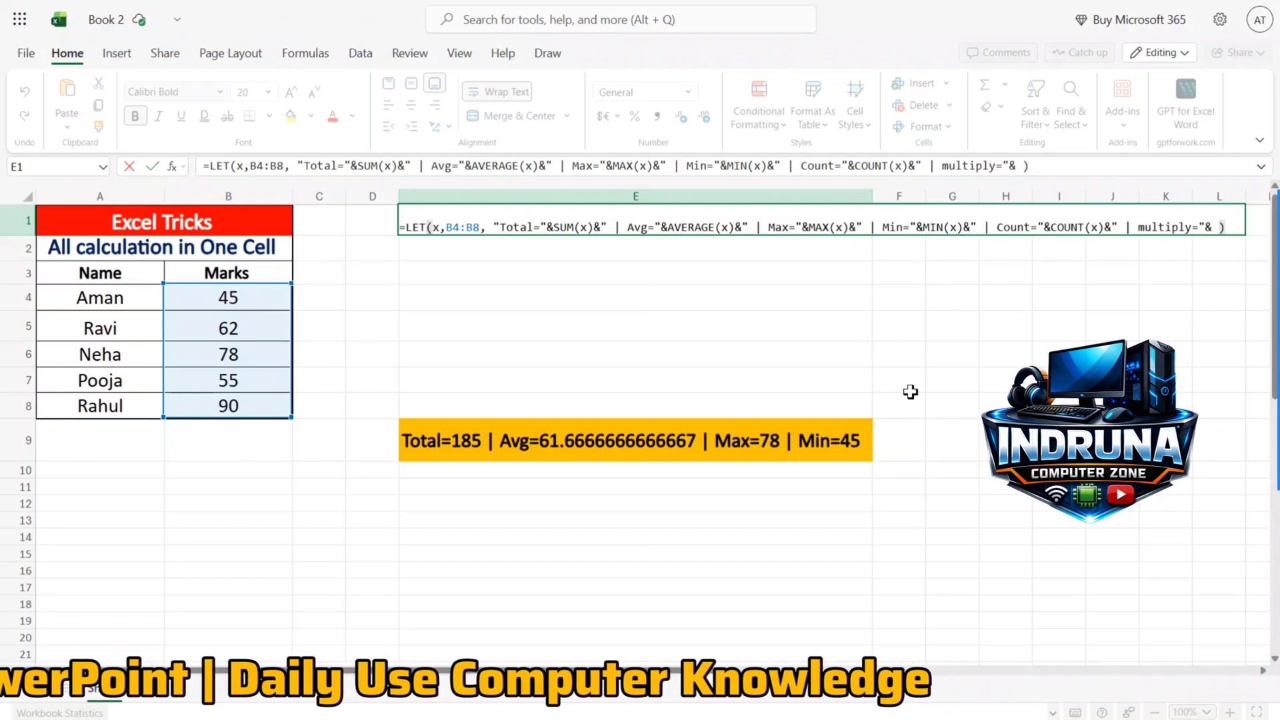
type("x")
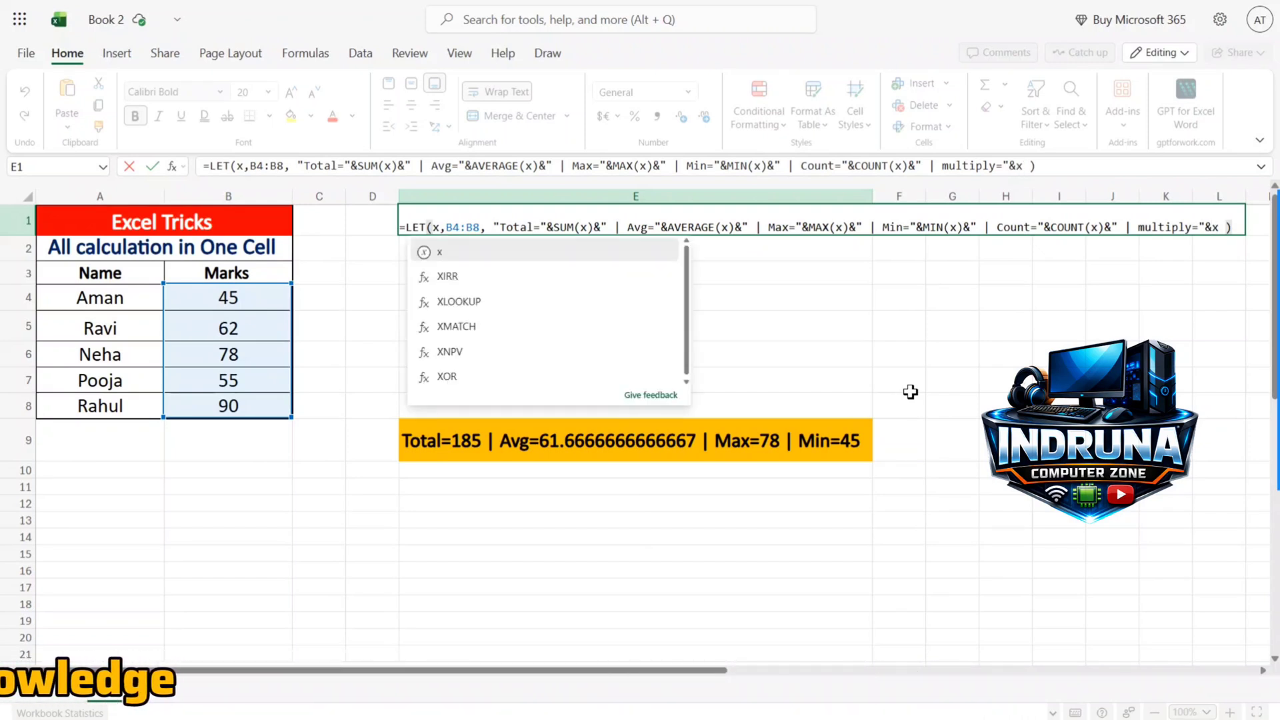
type("*")
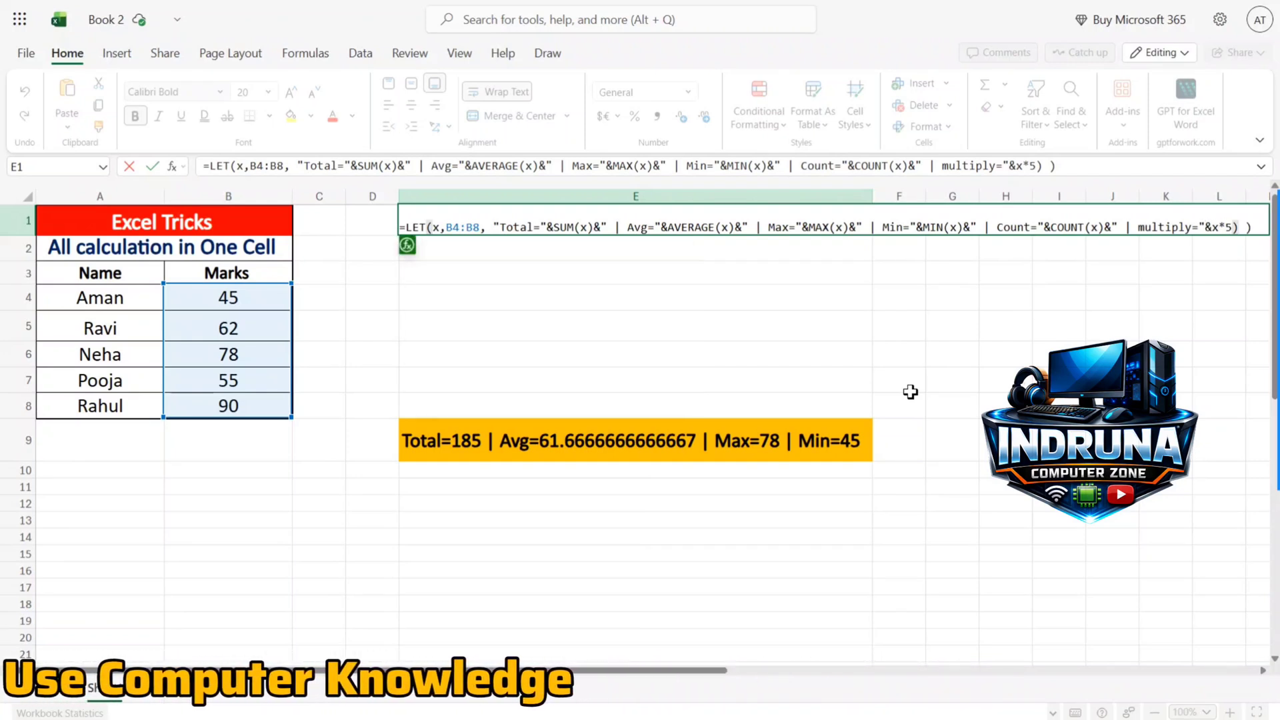
key("Right")
key("Right")
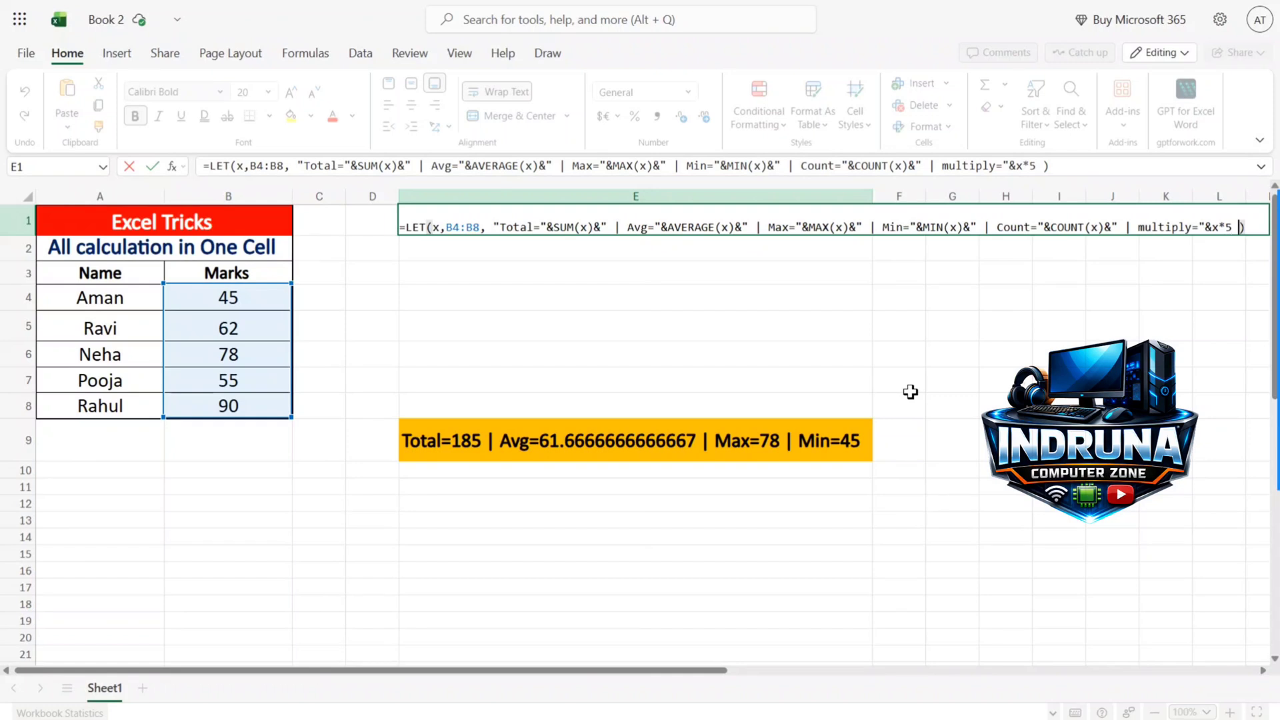
key("BackSpace")
key("Return")
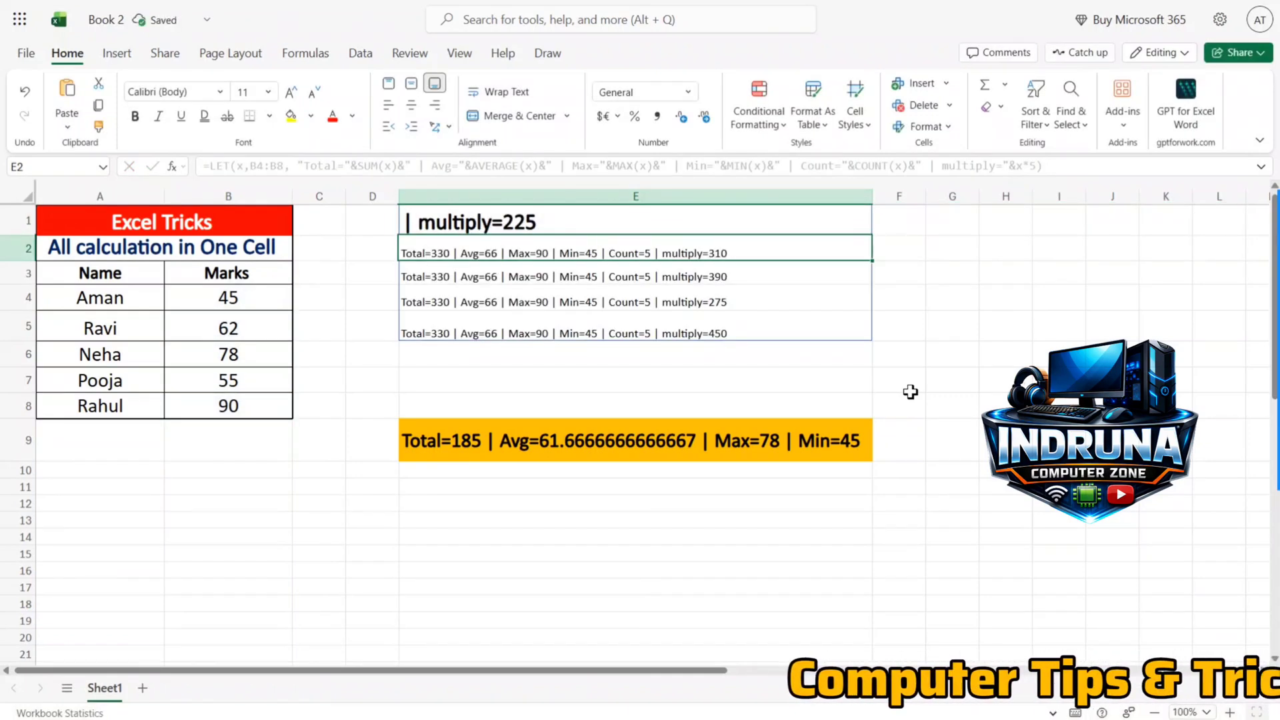
left_click(554, 399)
left_click(580, 230)
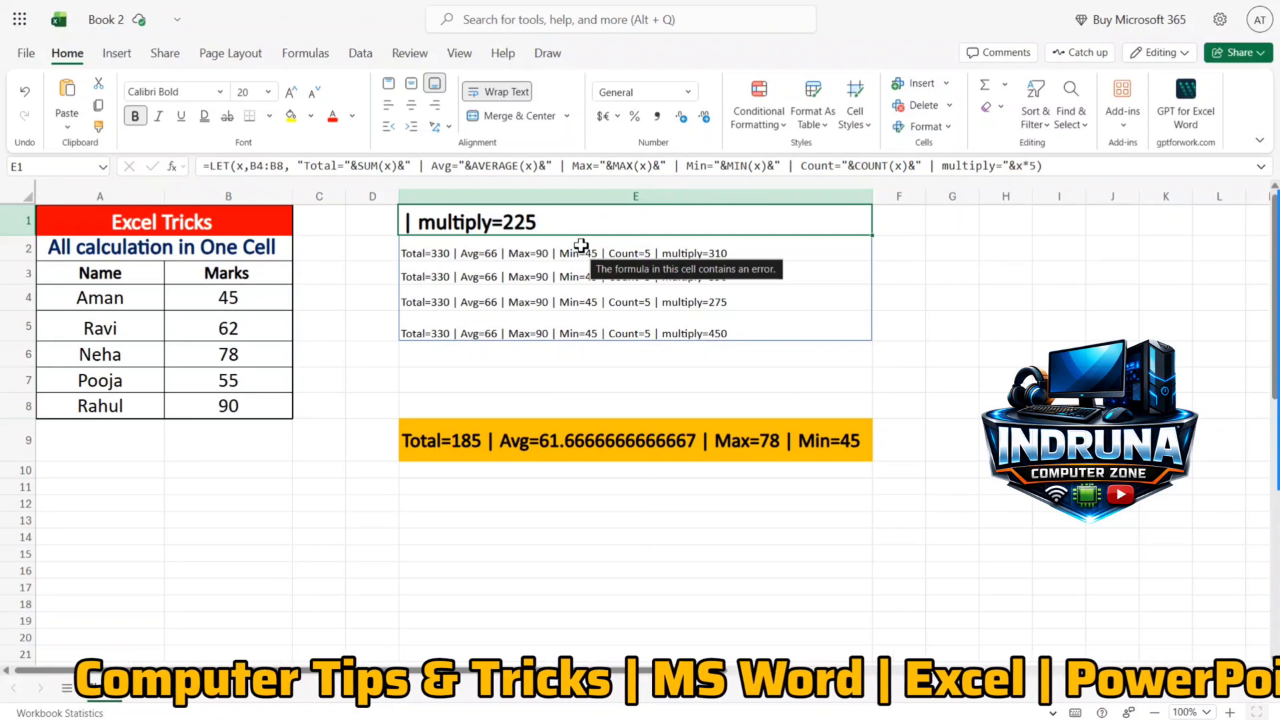
left_click(550, 390)
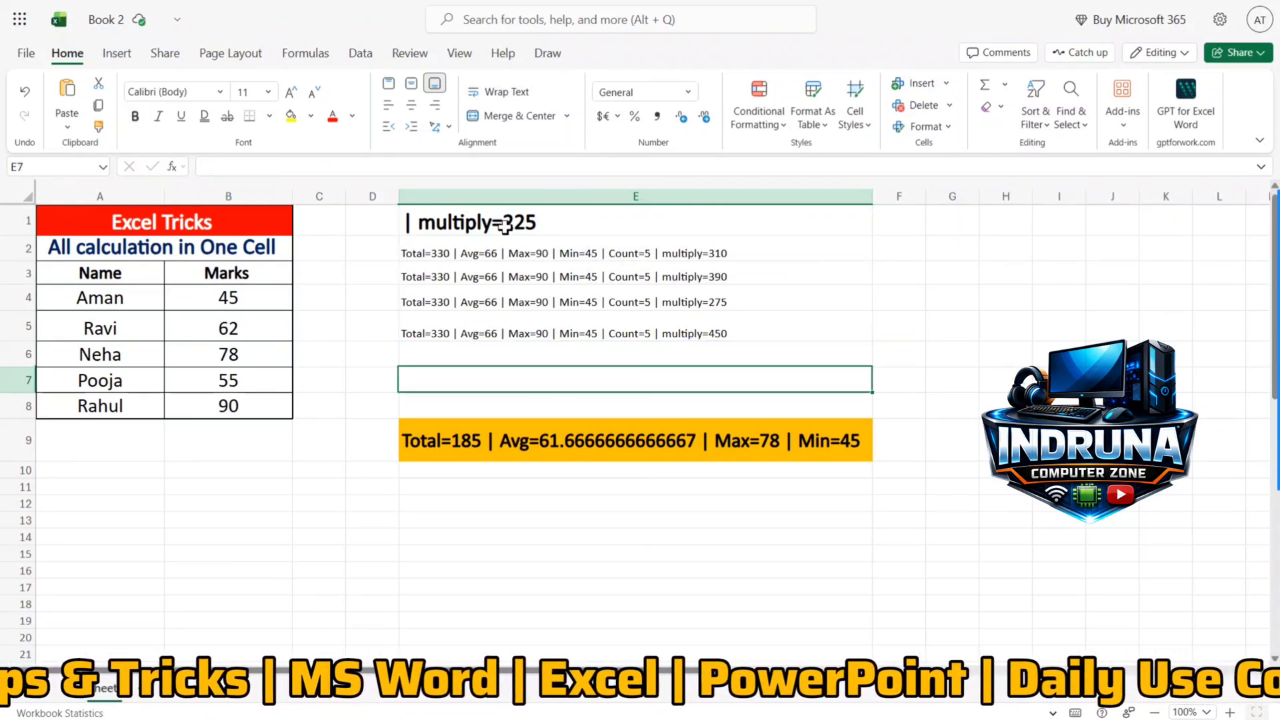
left_click_drag(502, 254, 502, 320)
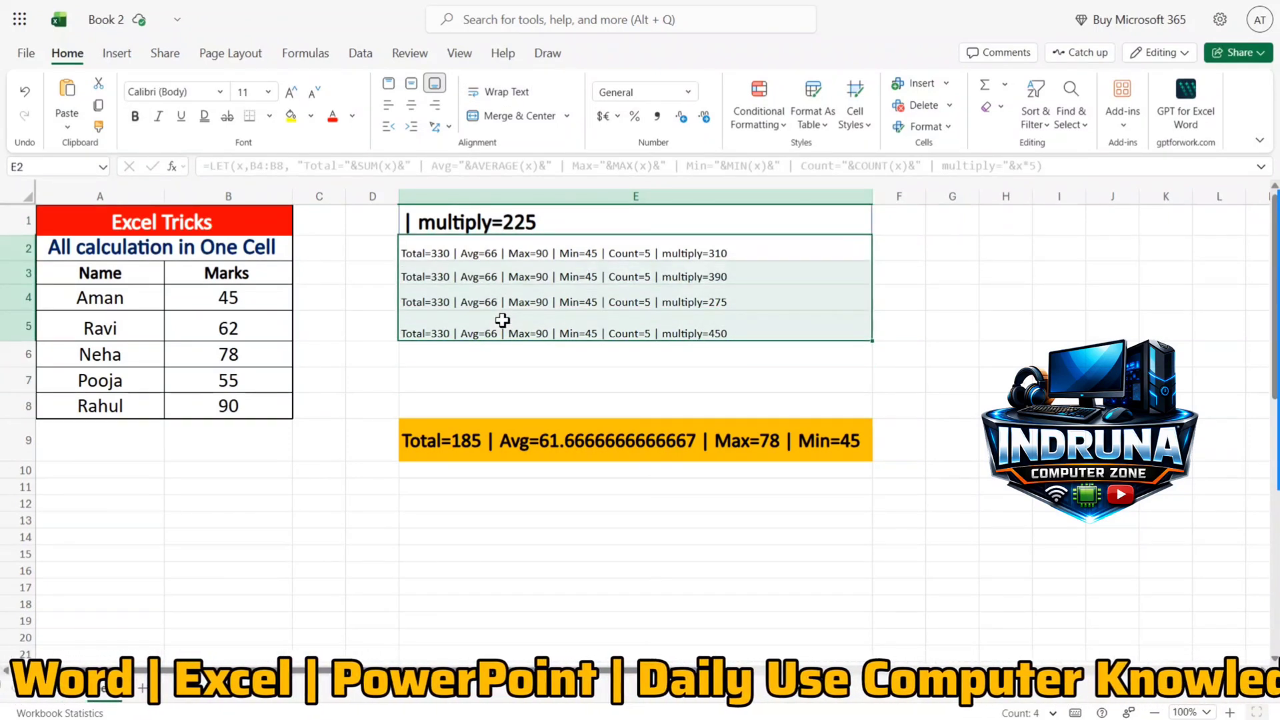
left_click(510, 354)
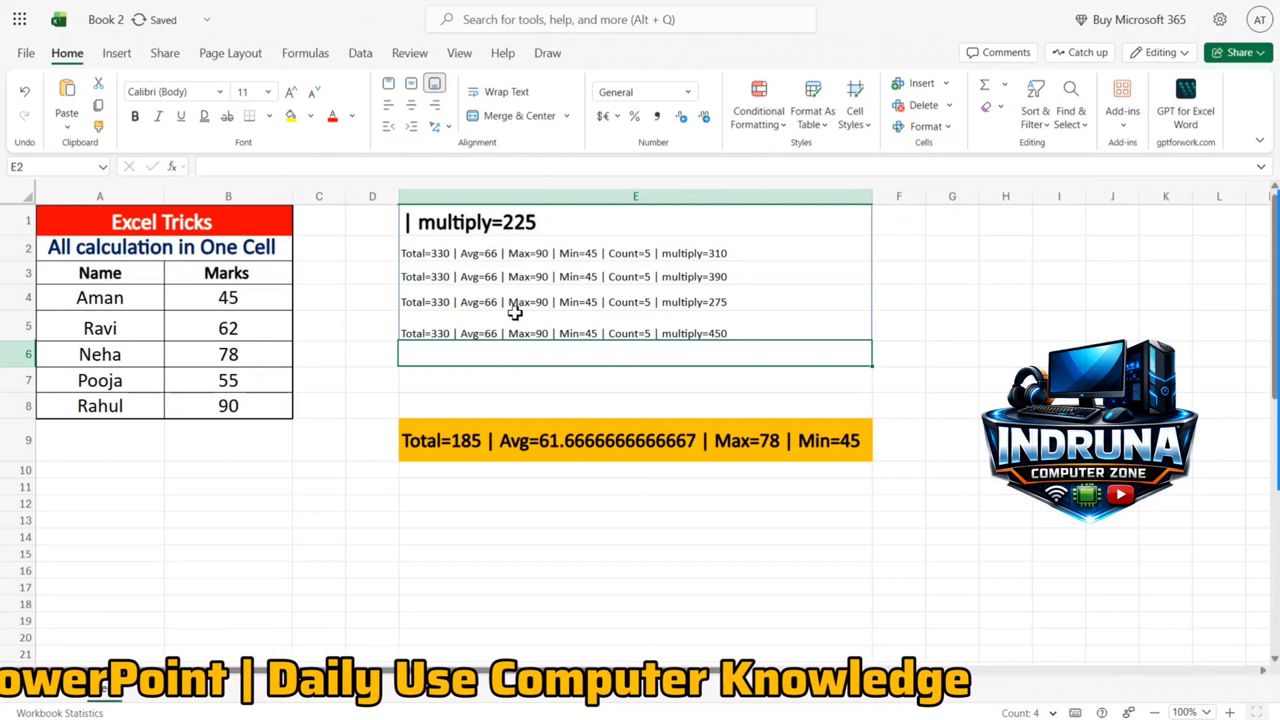
Auto-fit the height of row 1 to the full wrapped result in E1
left_click(508, 274)
left_click(502, 247)
left_click(503, 224)
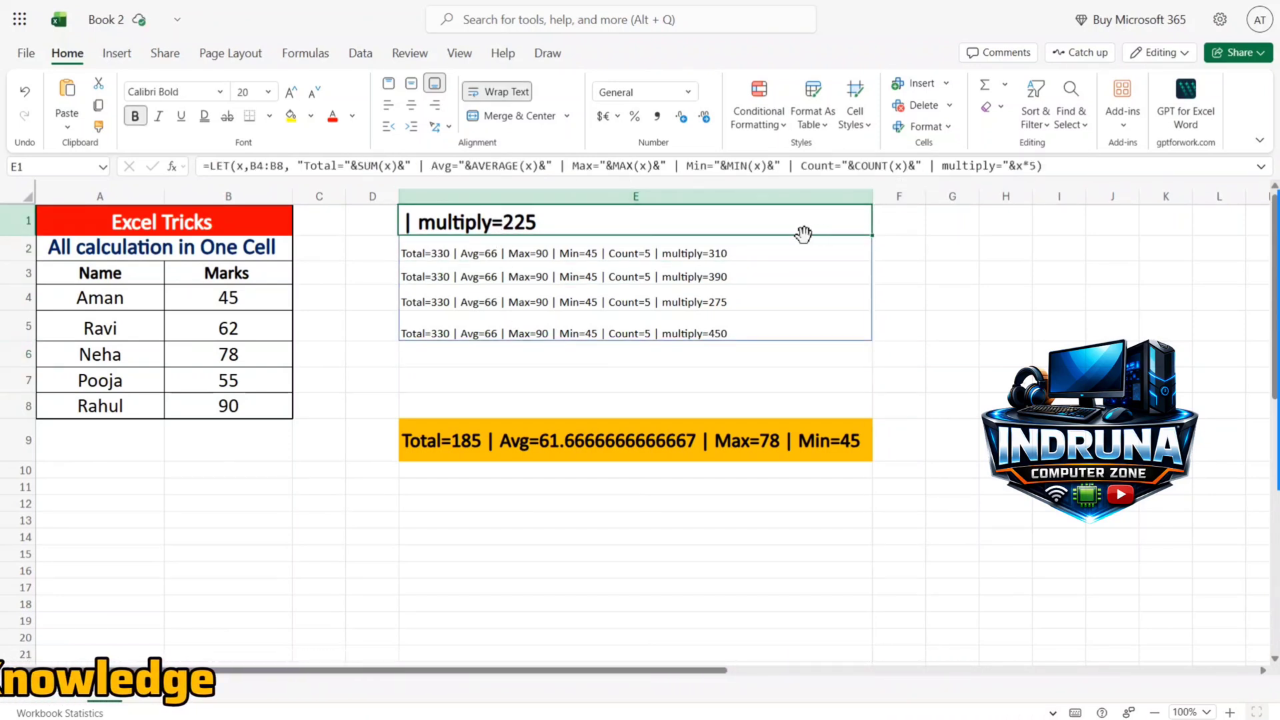
double_click(22, 236)
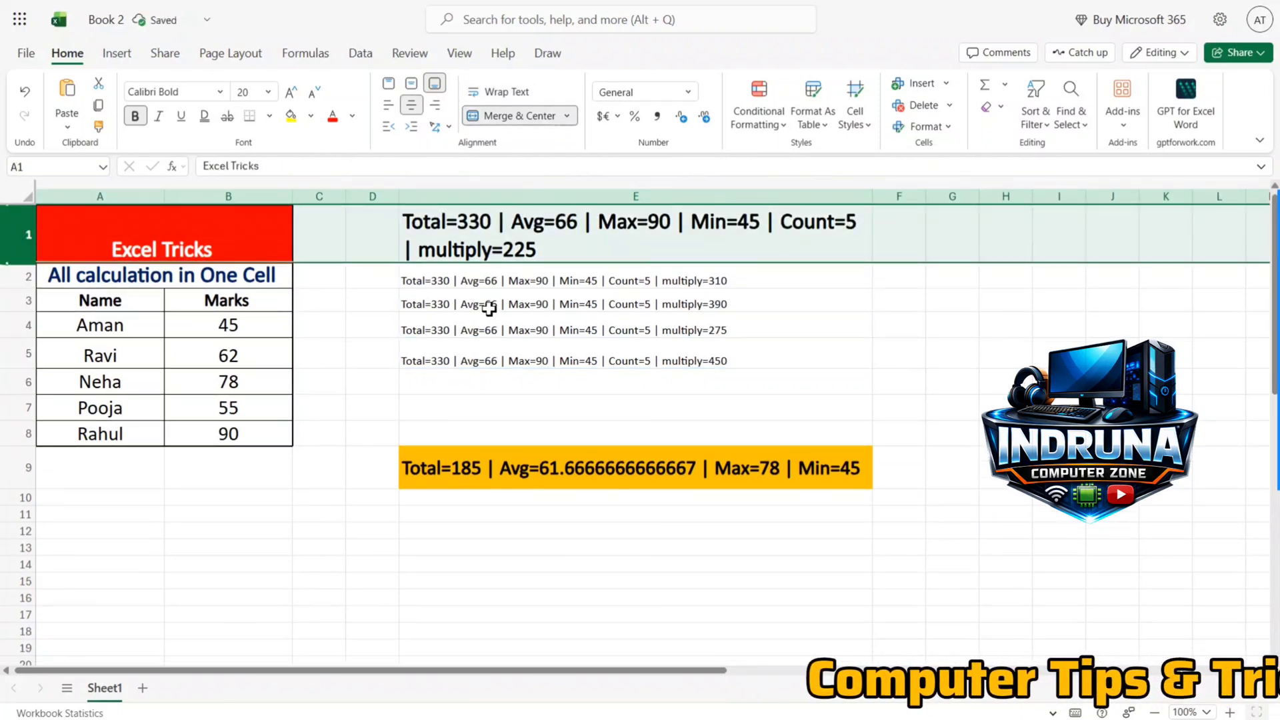
Try to clear and edit the spilled results individually in cells E2 to E5
left_click_drag(518, 280, 508, 360)
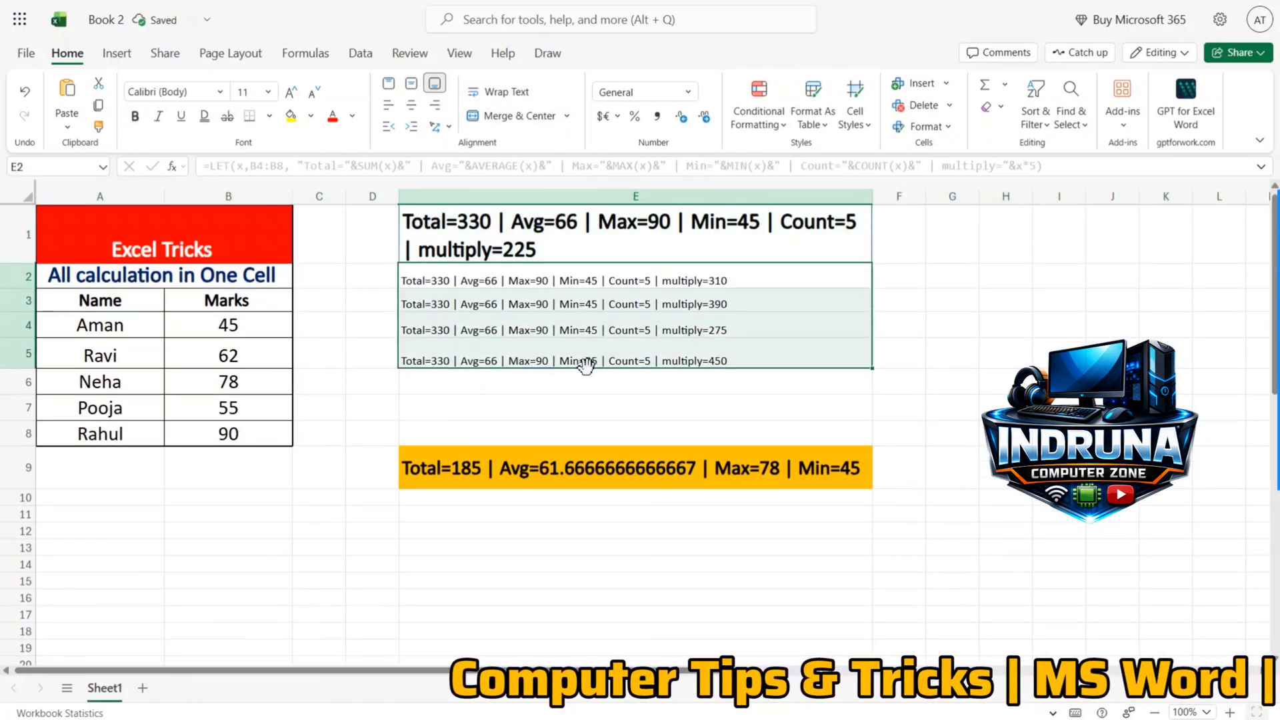
left_click(949, 463)
left_click_drag(906, 403, 515, 270)
left_click(516, 296)
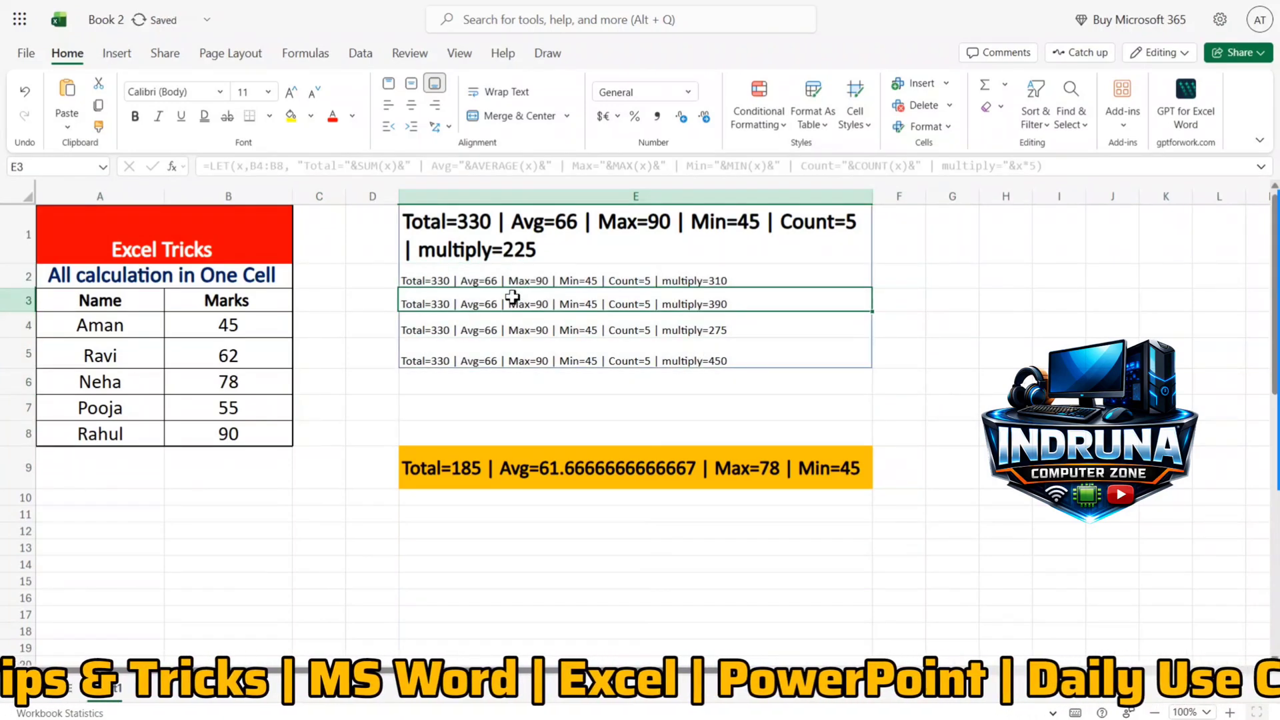
key("BackSpace")
double_click(531, 276)
double_click(518, 354)
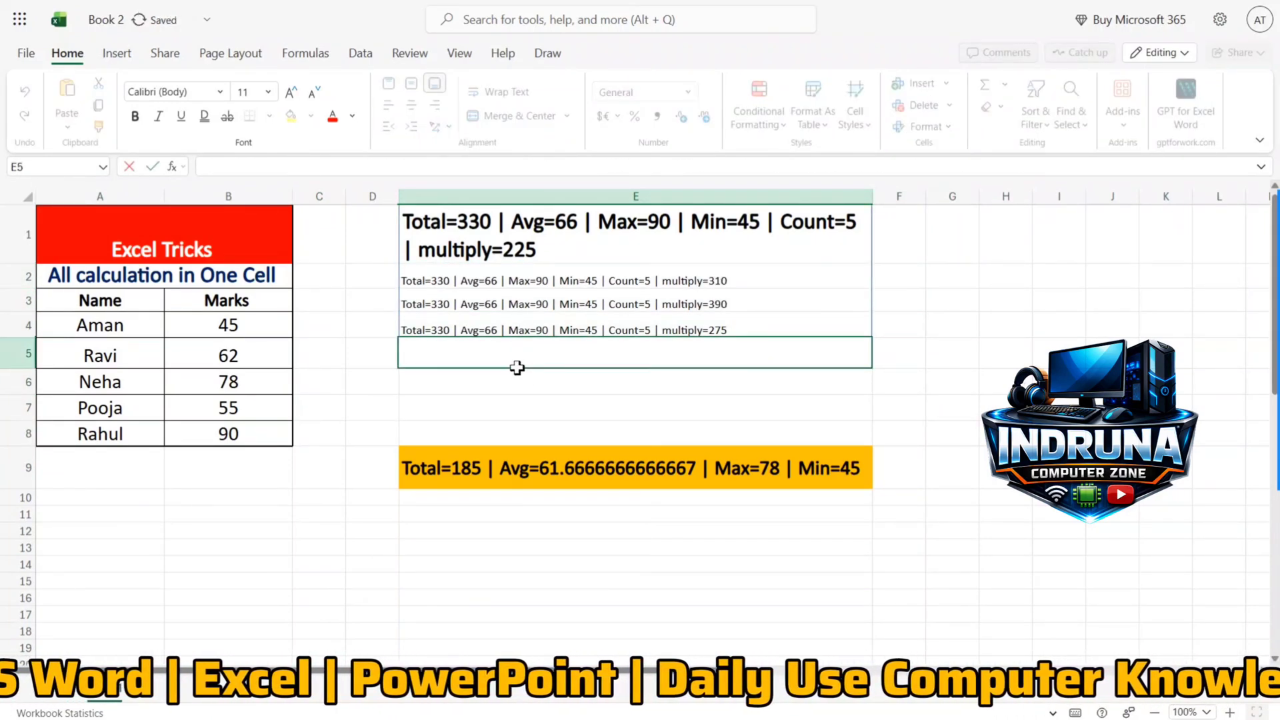
double_click(521, 326)
double_click(526, 299)
left_click(529, 399)
Examine the spilled LET results in E1:E5 cell by cell, checking which cell holds the formula
left_click(492, 251)
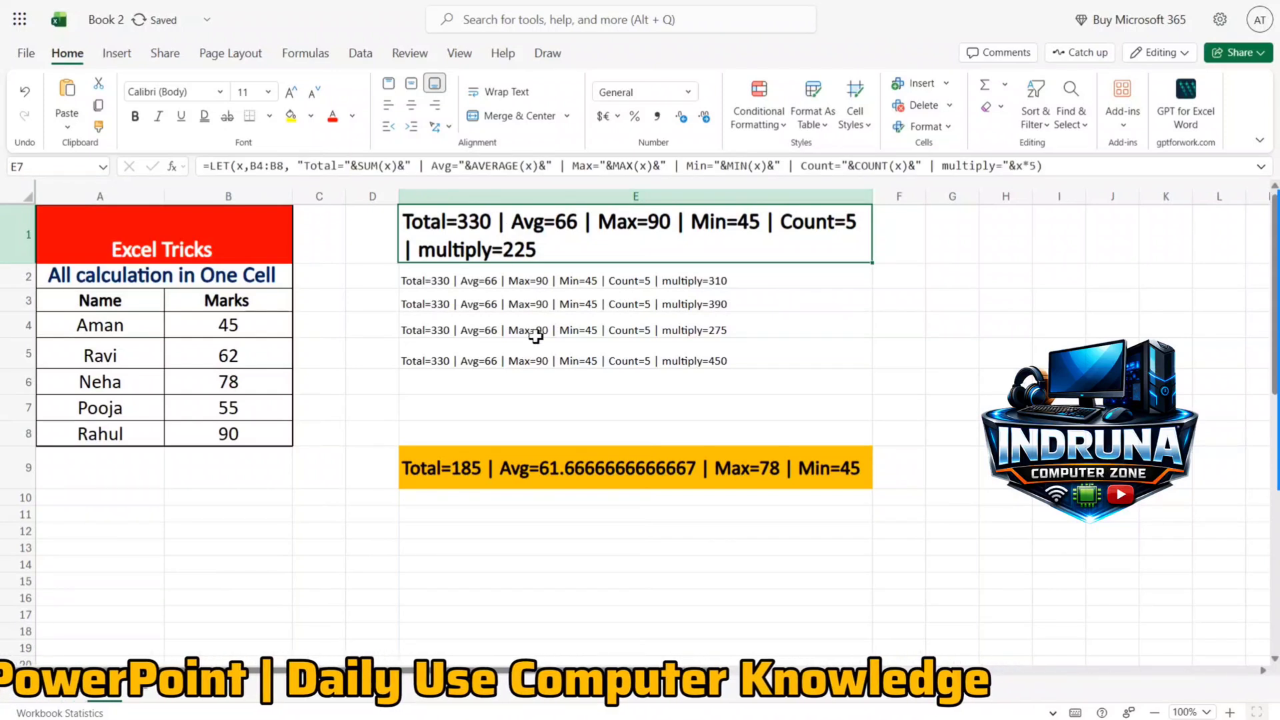
left_click(539, 318)
left_click(541, 360)
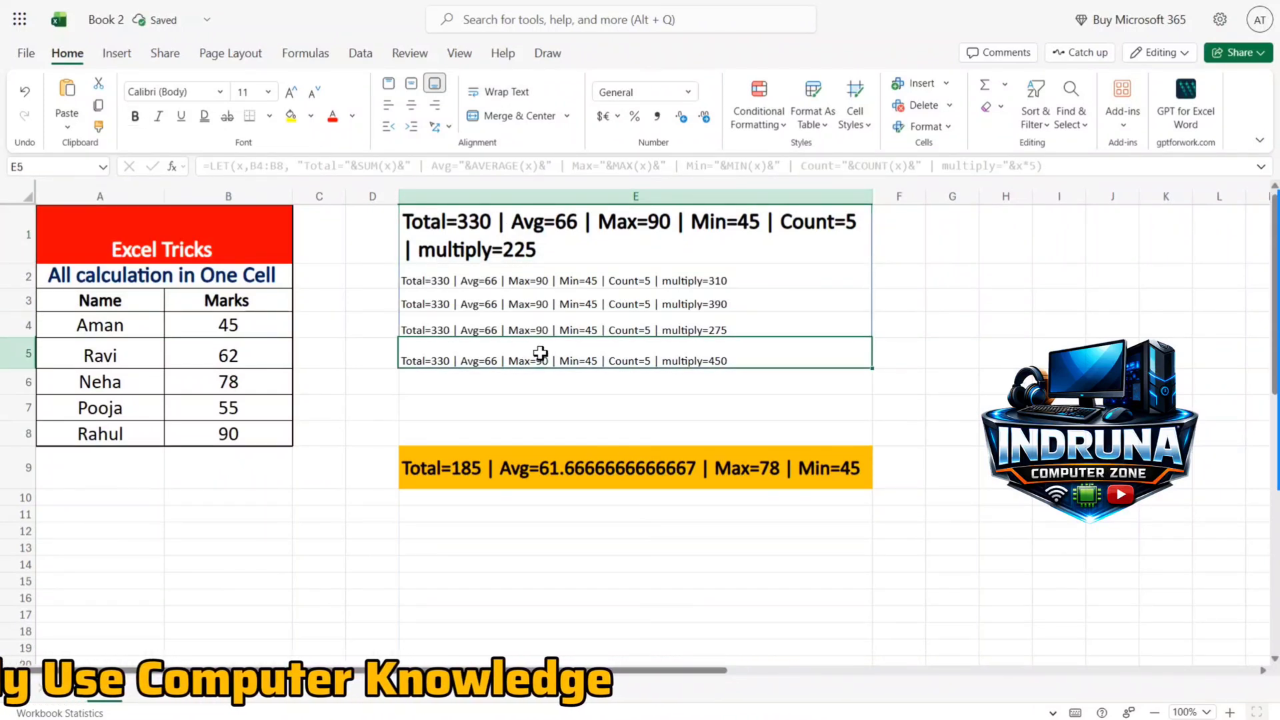
left_click(541, 297)
left_click(553, 360)
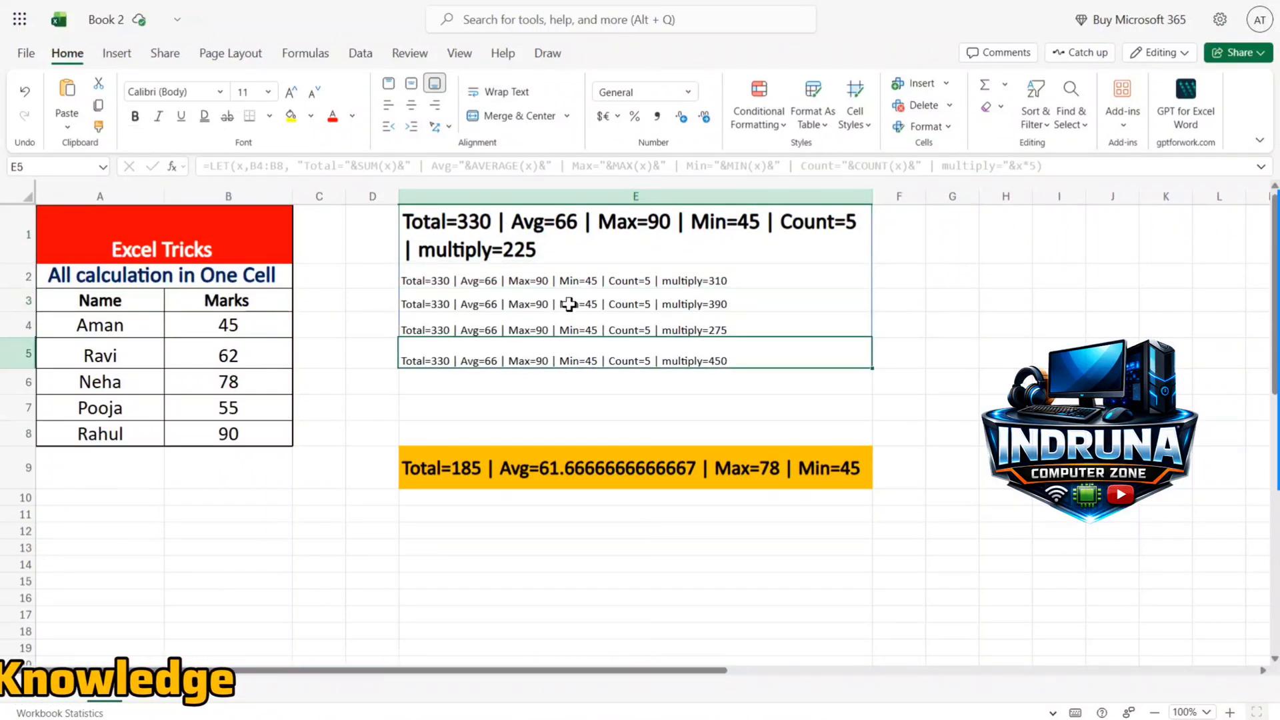
left_click_drag(572, 278, 578, 355)
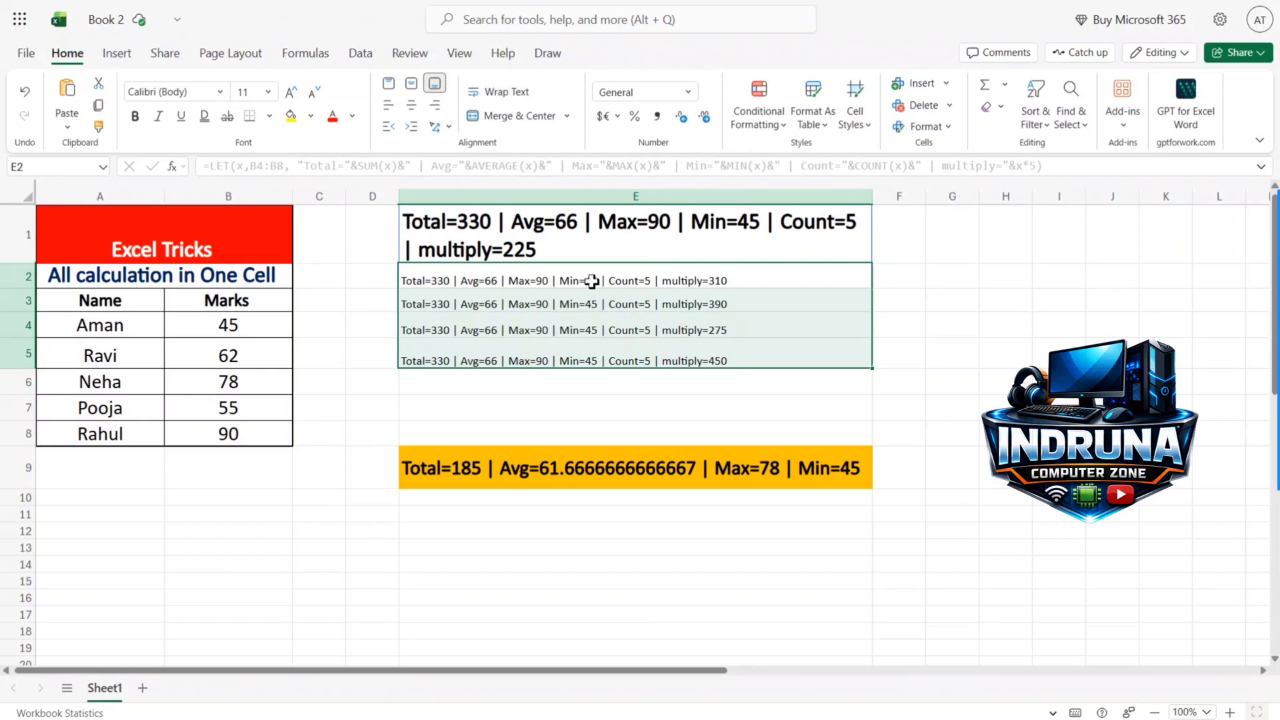
left_click(530, 257)
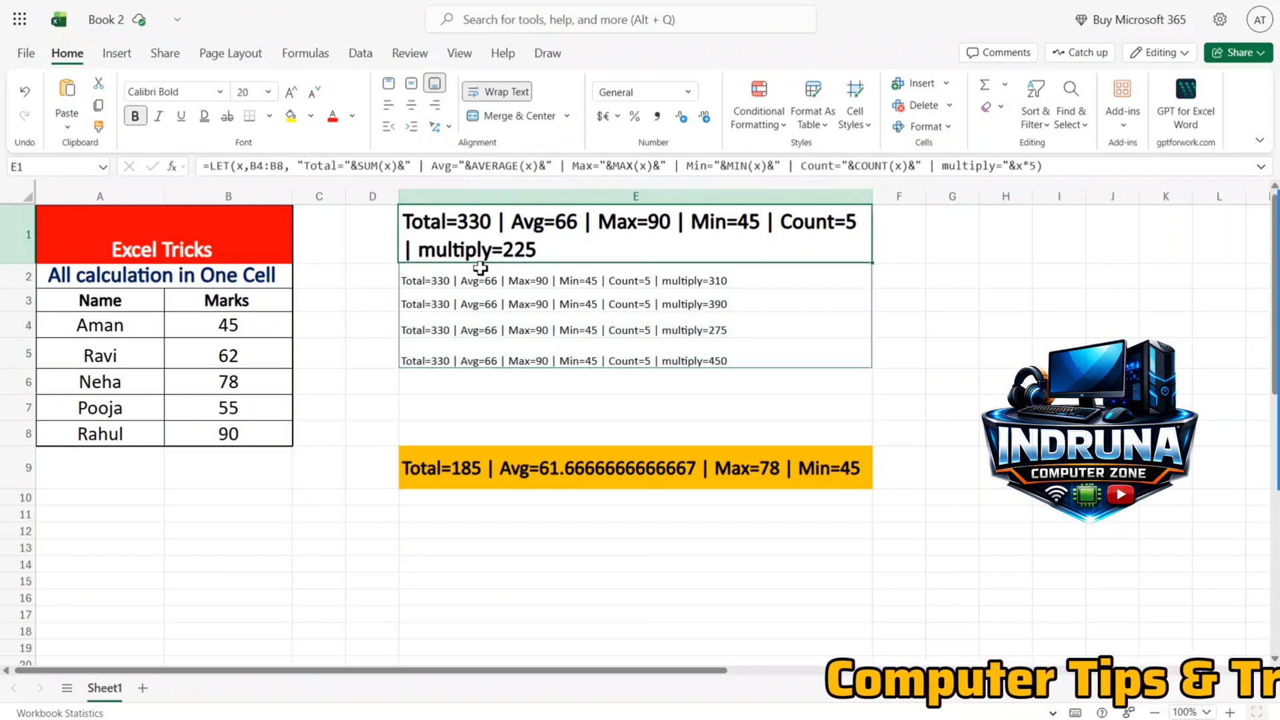
left_click(494, 282)
left_click(507, 302)
left_click(509, 331)
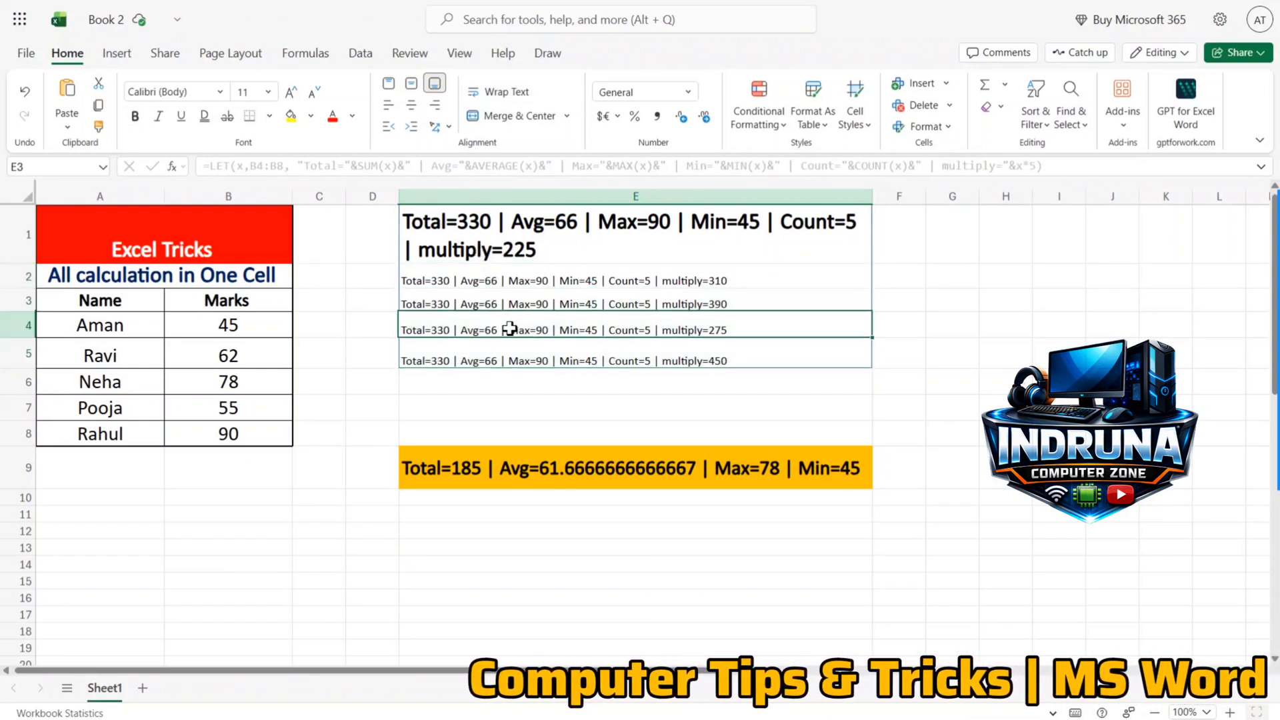
left_click(509, 358)
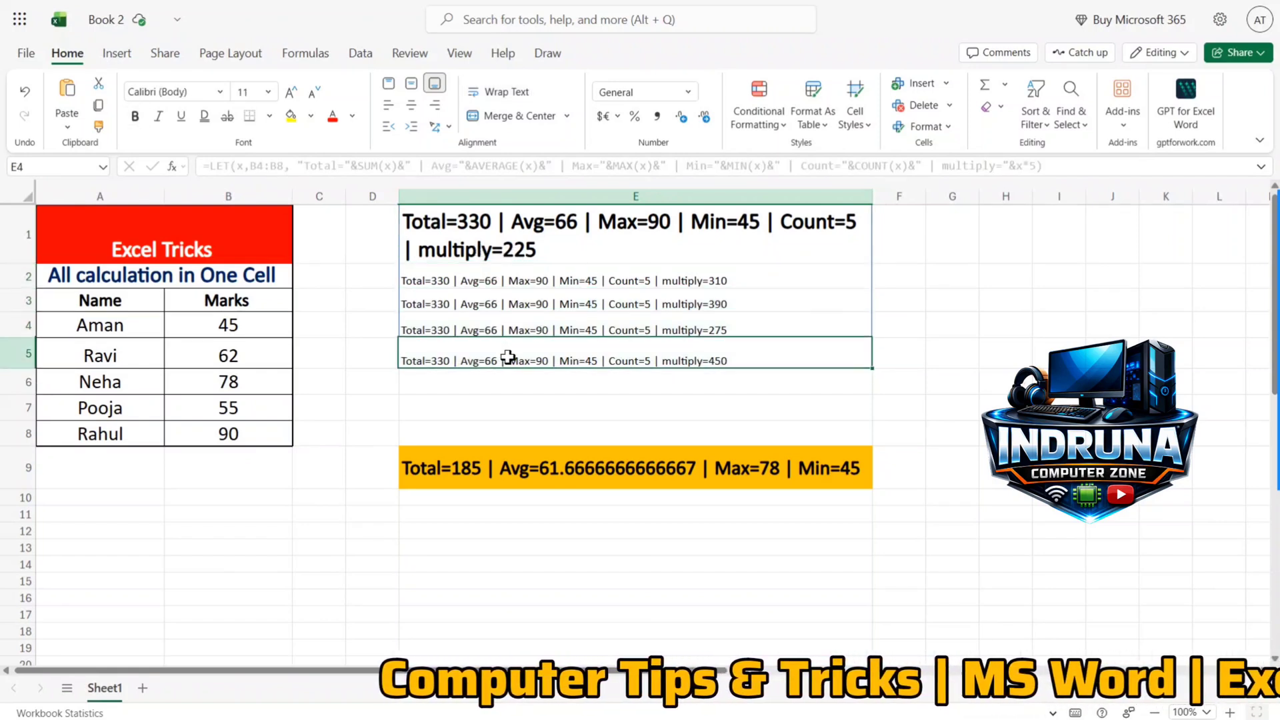
Compare the individual marks in B4:B8 with the multiply results spilled down column E
left_click(280, 332)
left_click(488, 294)
left_click(210, 330)
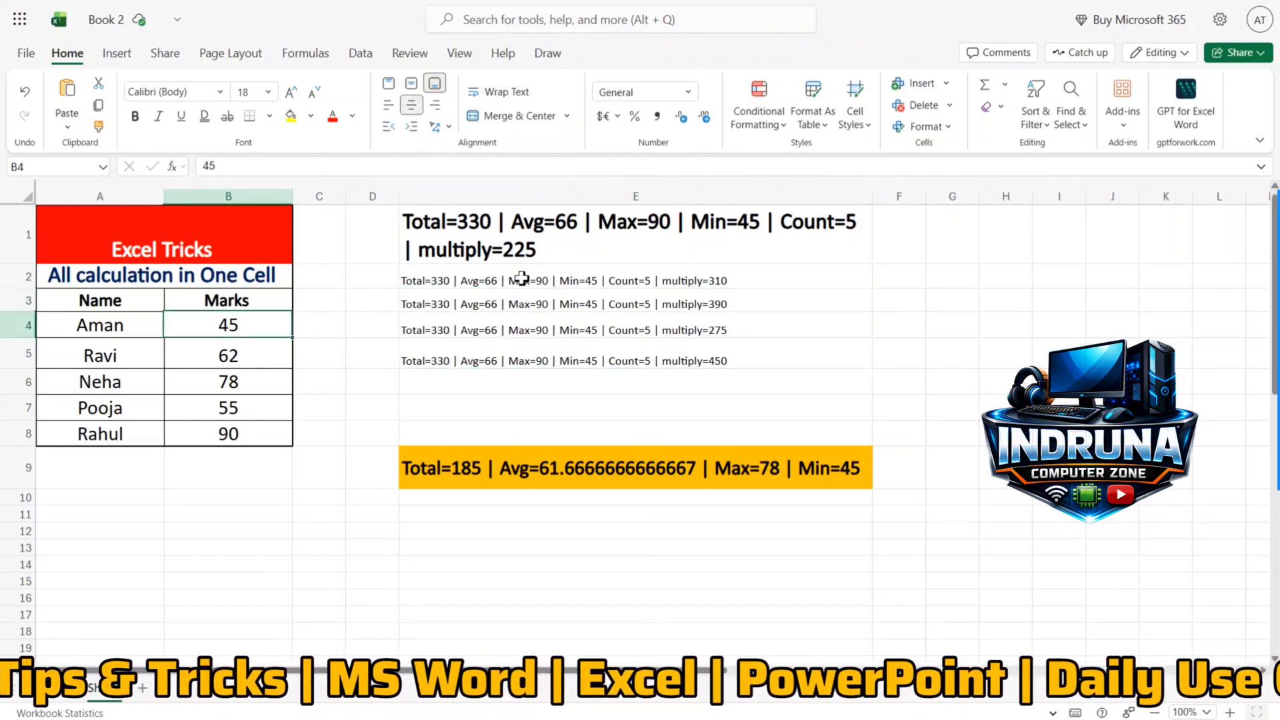
left_click(521, 279)
left_click(256, 353)
left_click(490, 353)
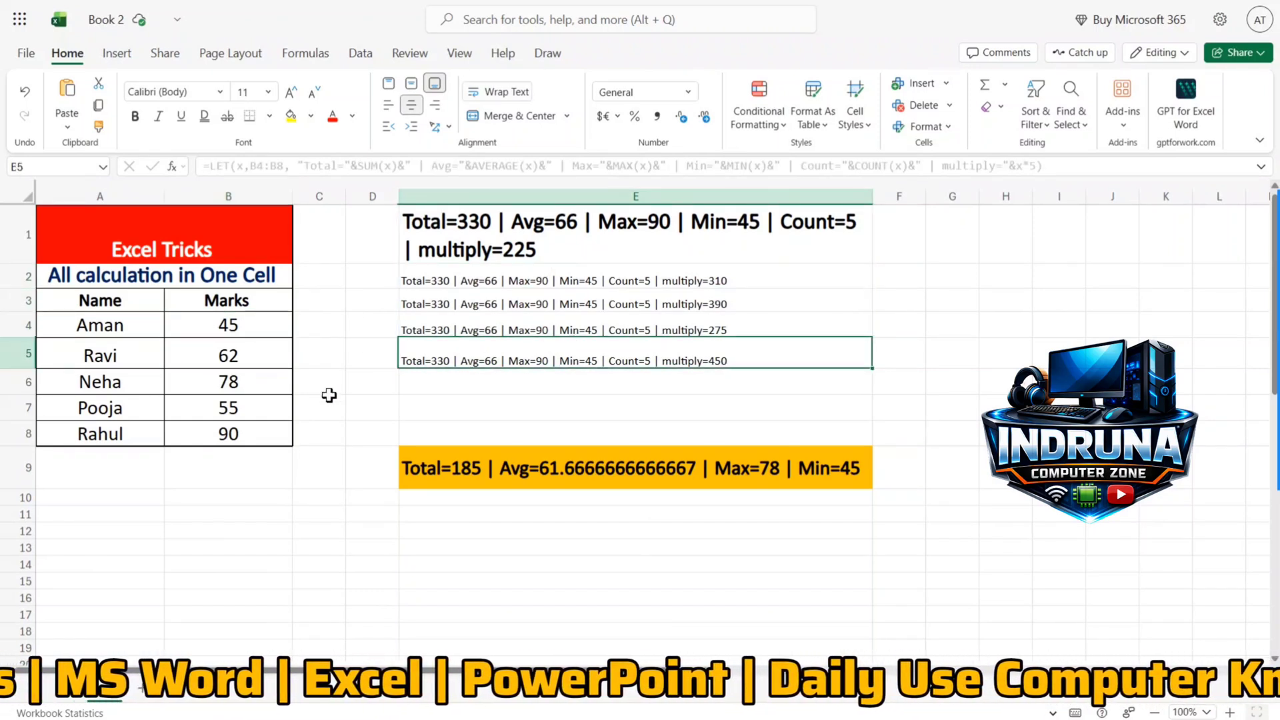
left_click(198, 414)
left_click(520, 364)
left_click(256, 437)
left_click(443, 363)
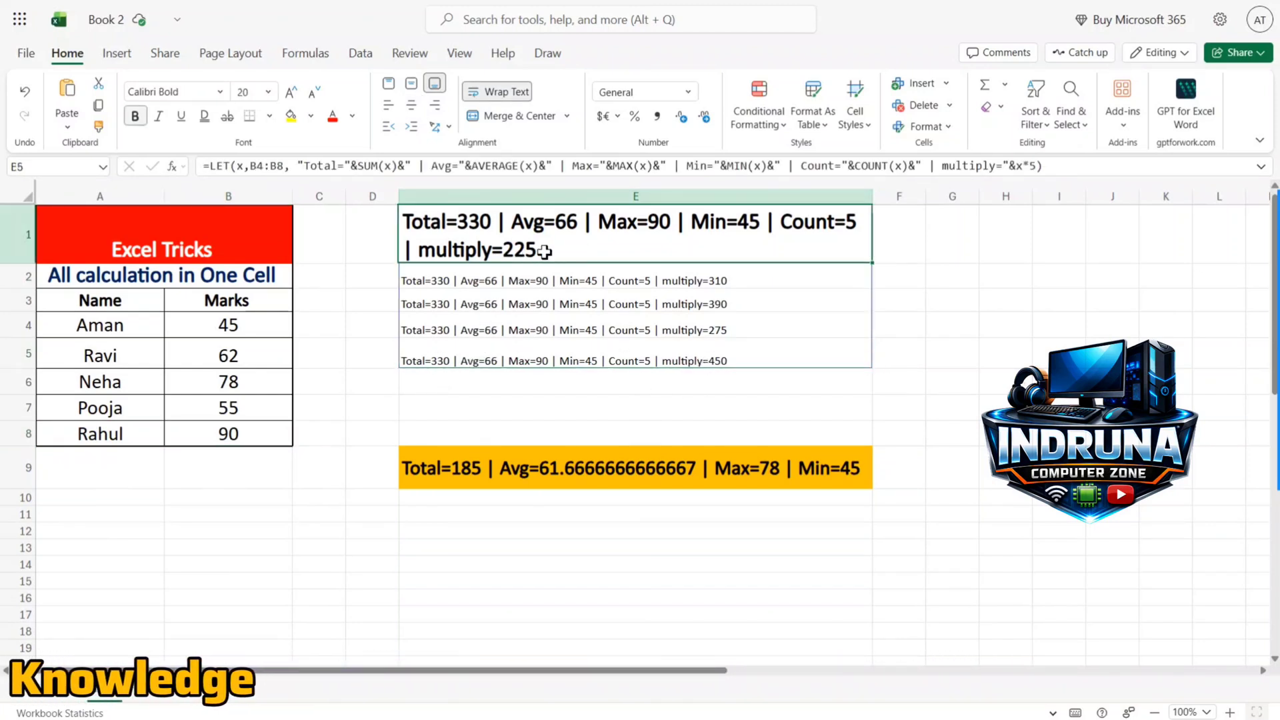
Remove the text multiply="&x*5 from the end of the E1 LET formula and enter it
double_click(541, 251)
left_click(919, 360)
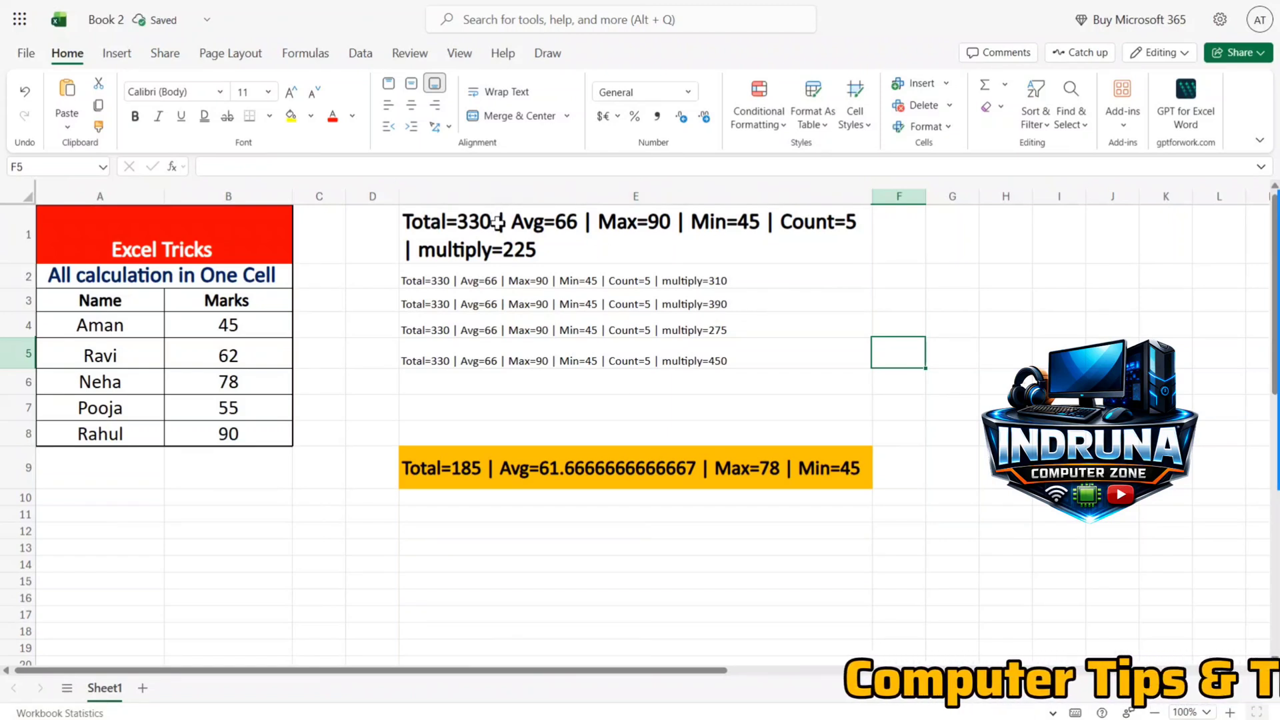
left_click(536, 237)
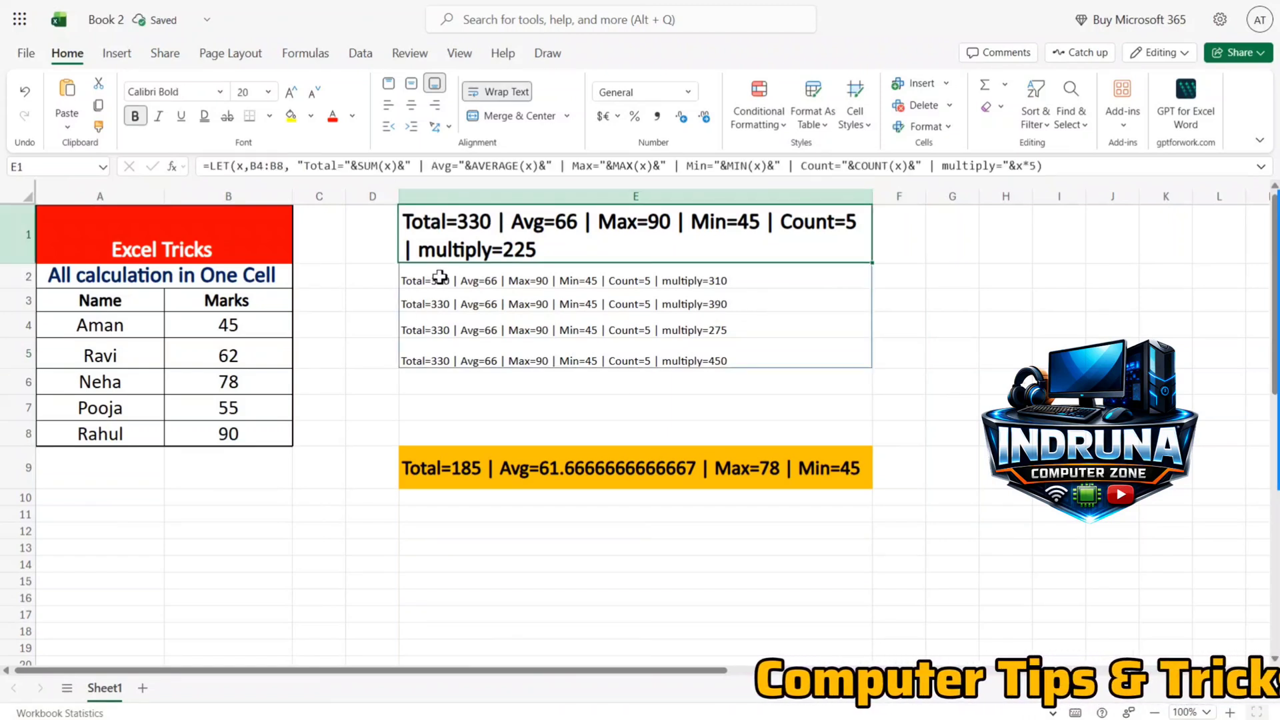
left_click(290, 164)
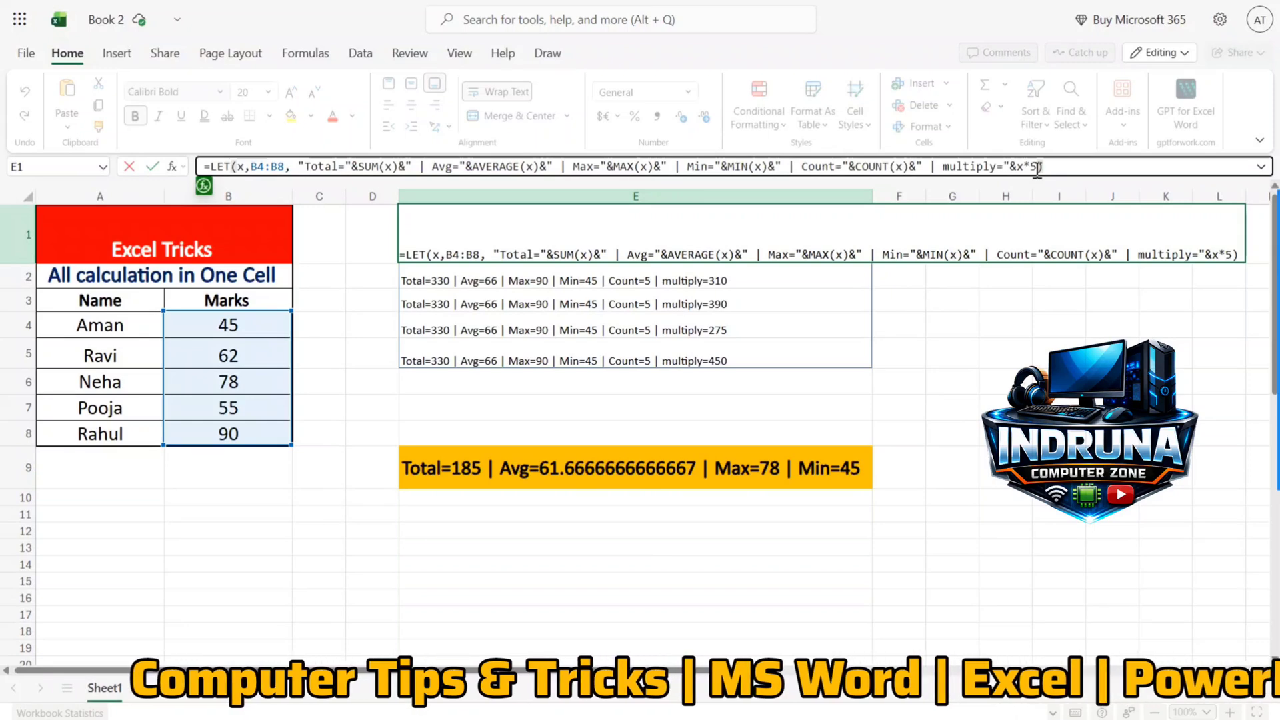
left_click_drag(1039, 167, 943, 166)
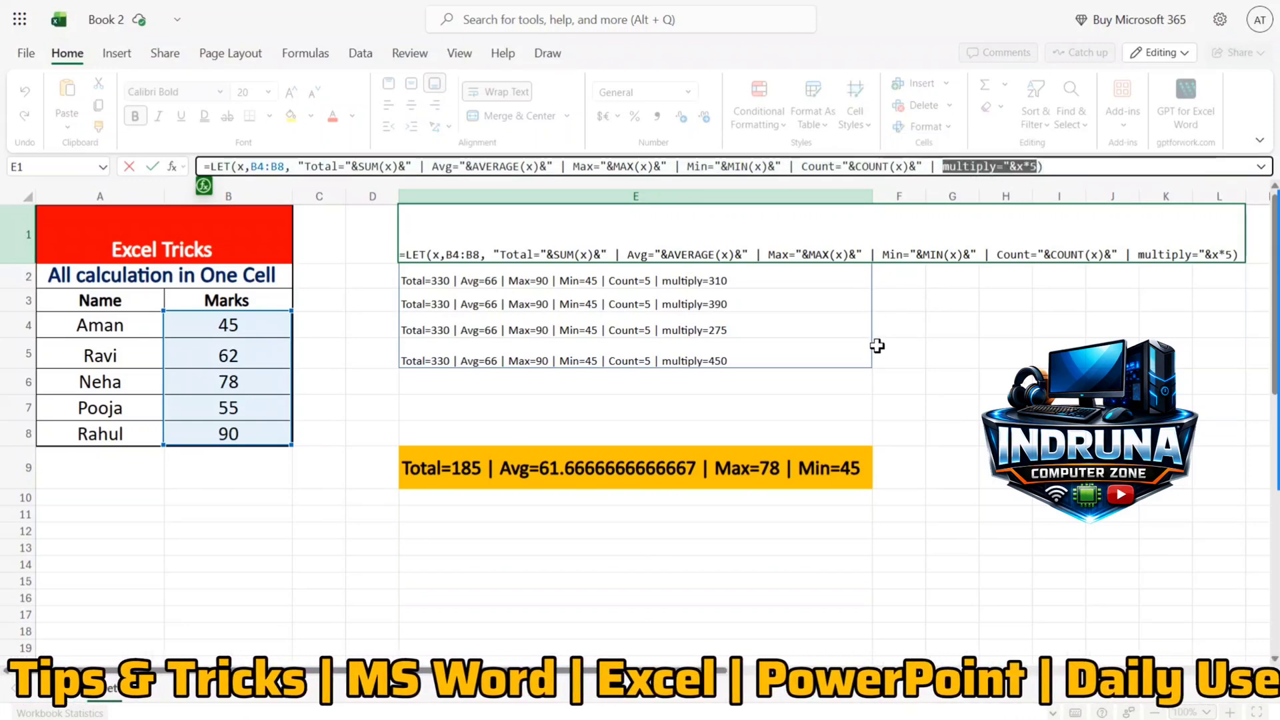
key("BackSpace")
key("Return")
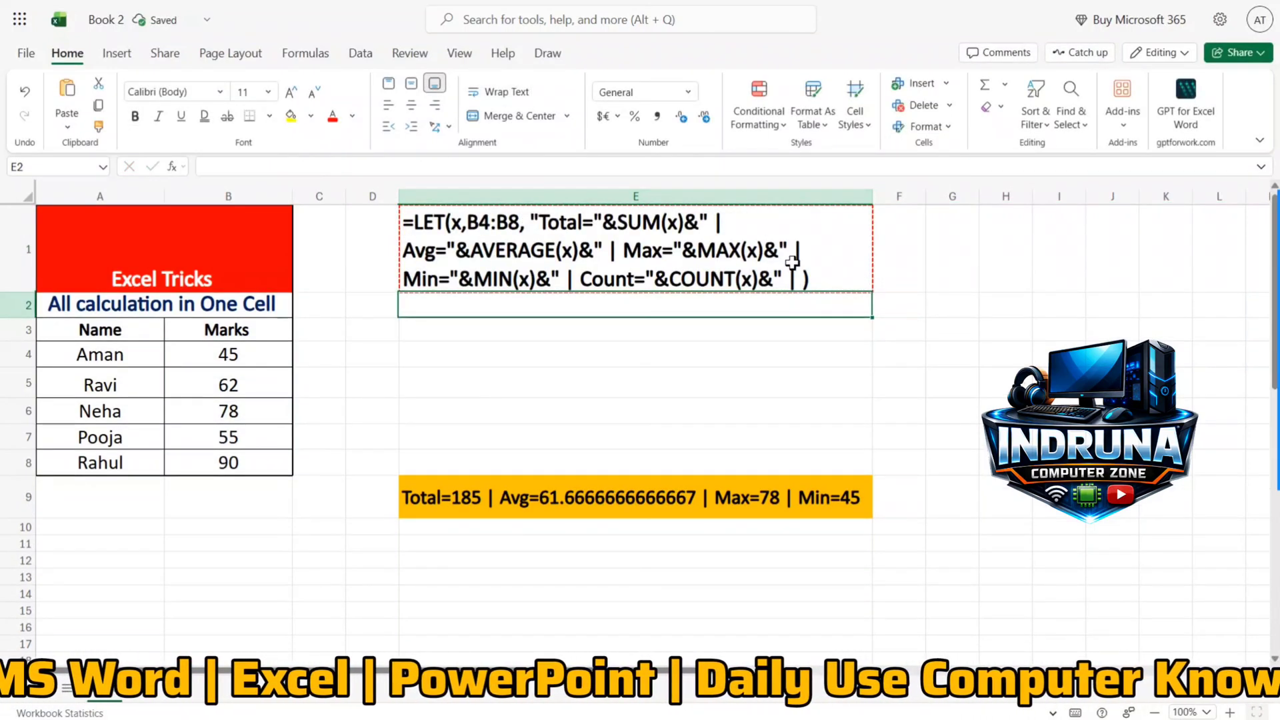
Delete the leftover quotation mark, spaces and | separator after COUNT(x)& in the E1 formula and enter it
double_click(792, 263)
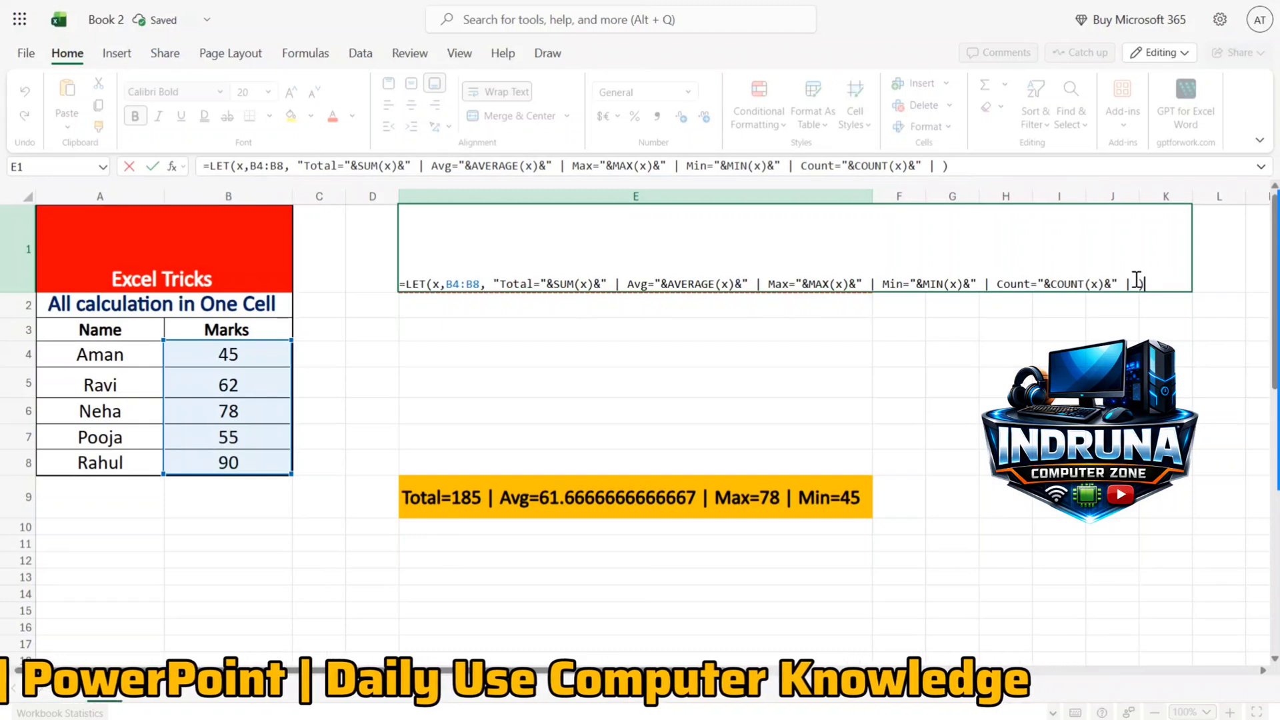
key("BackSpace")
key("BackSpace")
key("BackSpace")
key("BackSpace")
key("Return")
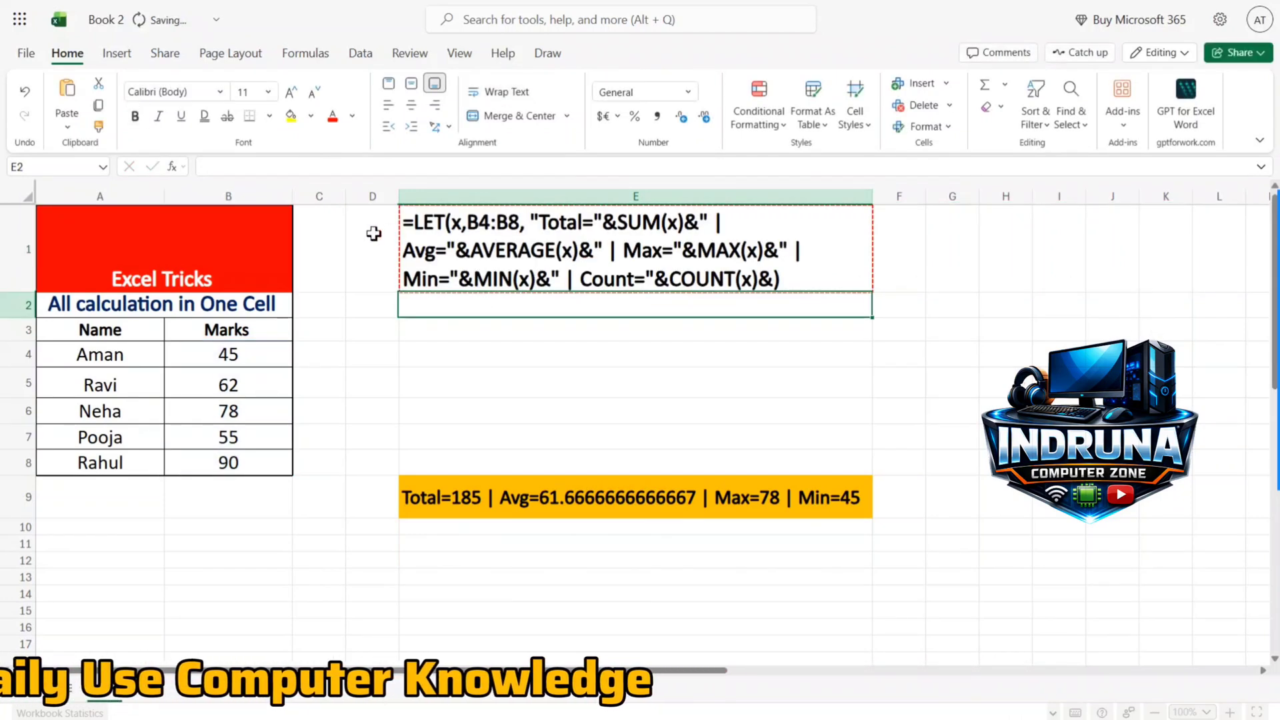
Delete the trailing & after COUNT(x) in E1 and enter the formula
left_click(767, 284)
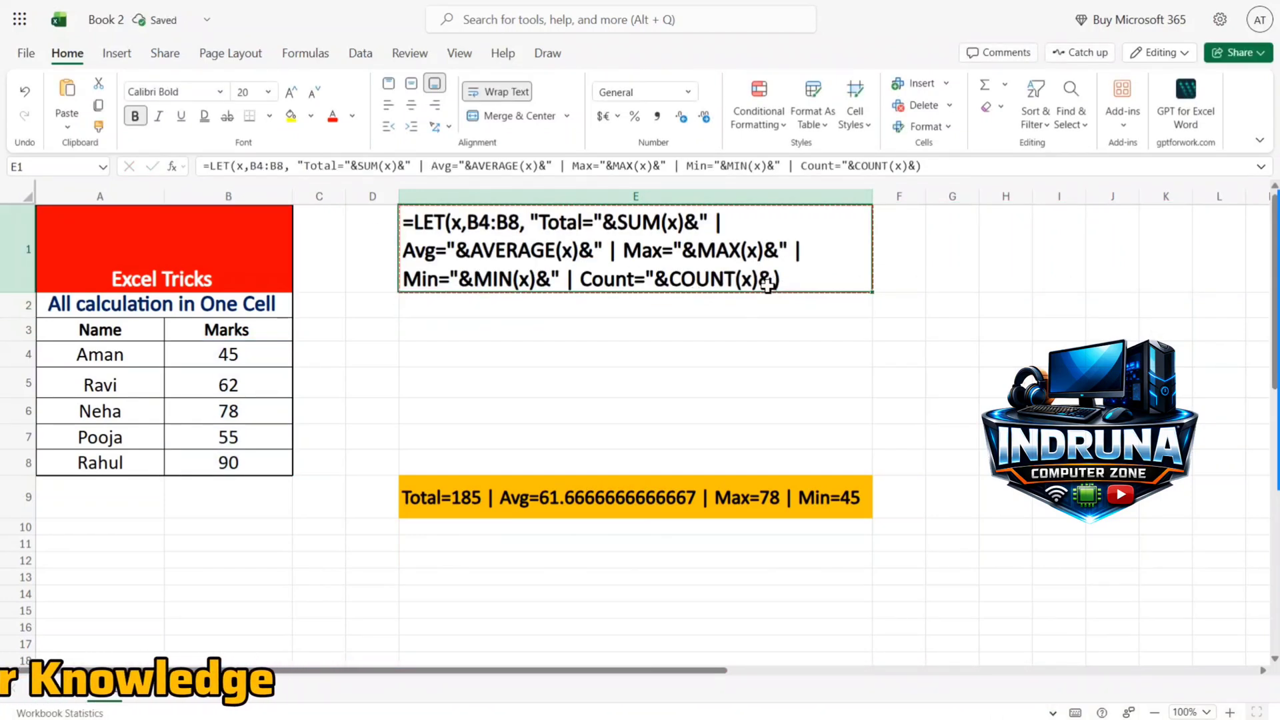
double_click(770, 284)
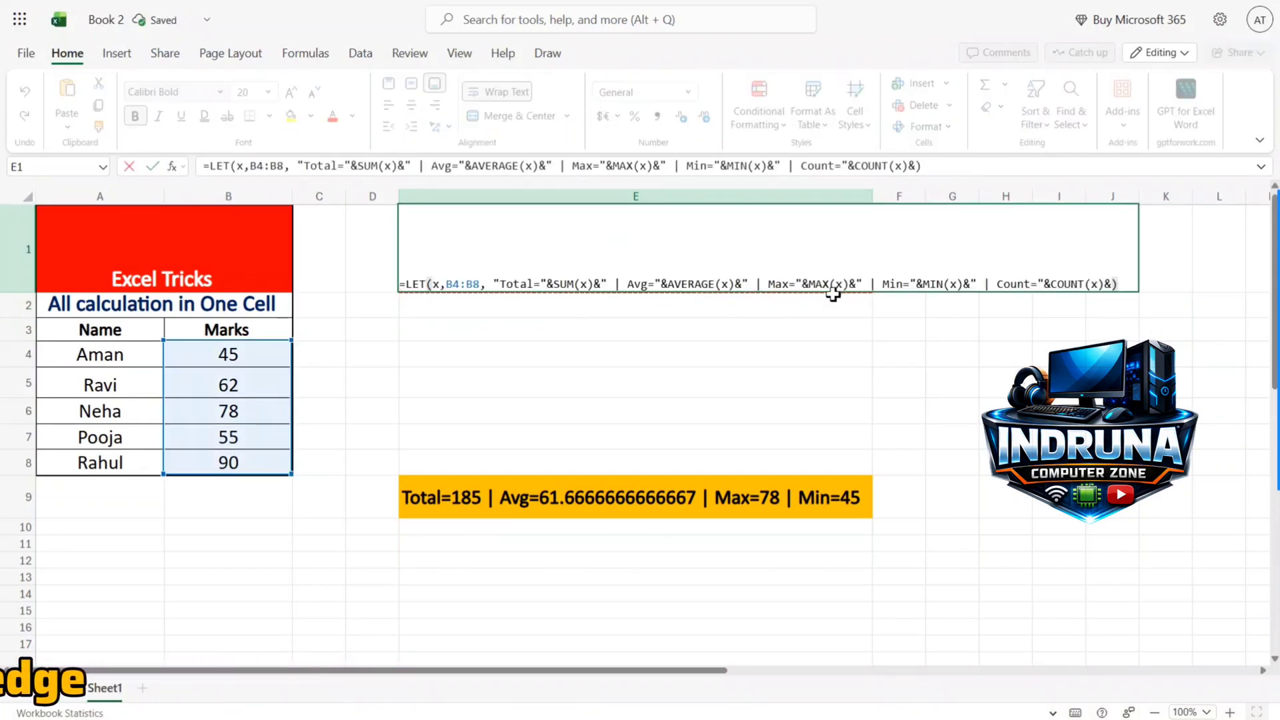
left_click(1113, 284)
key("BackSpace")
key("Return")
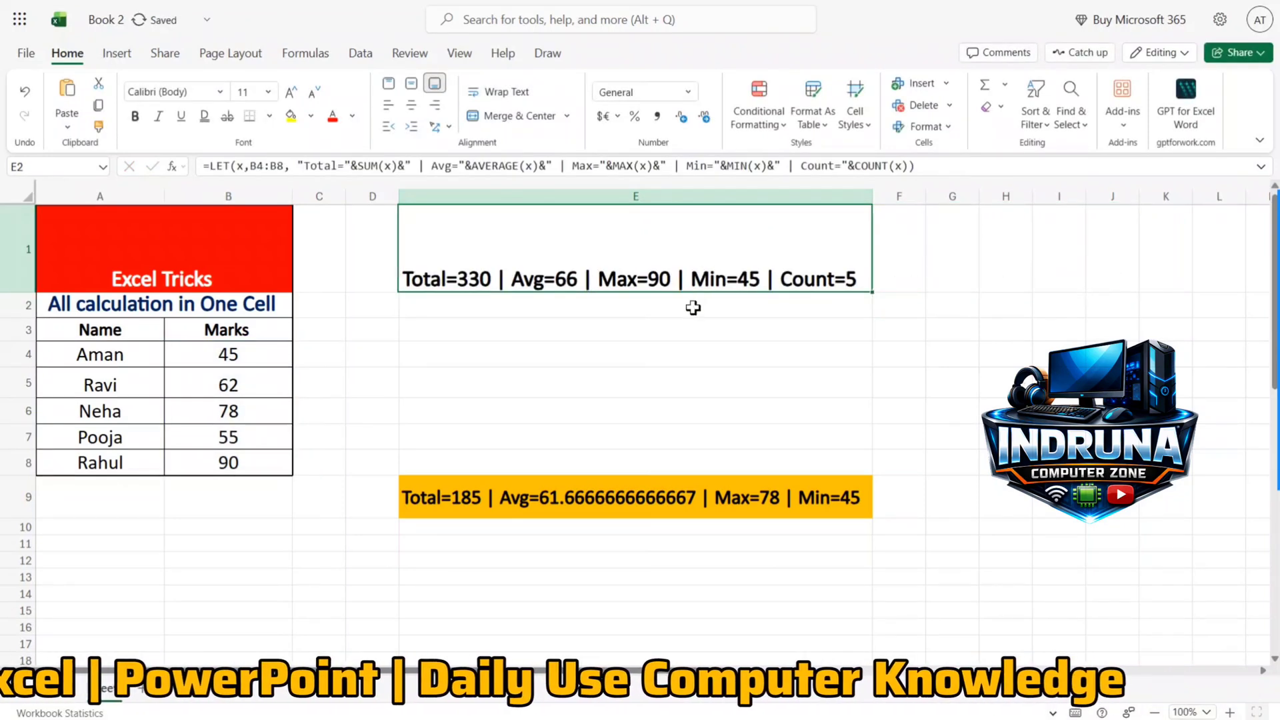
Middle-align the E1 result vertically within its cell
left_click(413, 84)
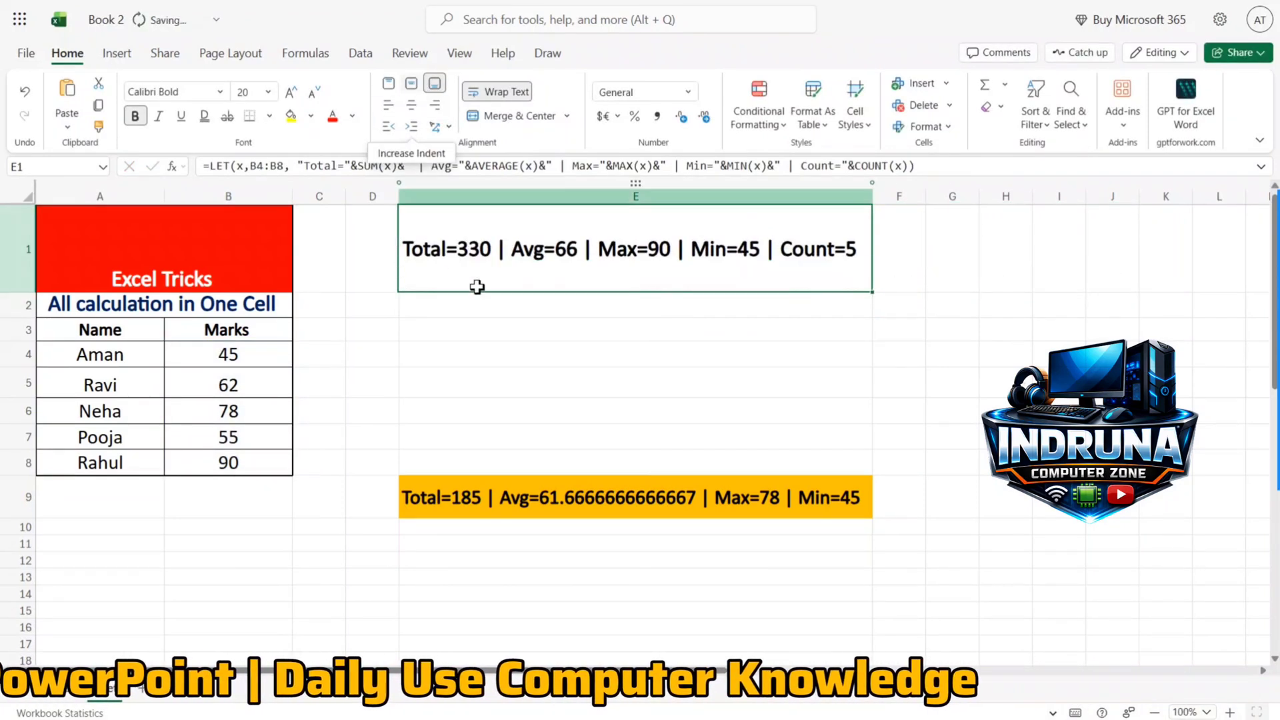
left_click(489, 406)
left_click(516, 261)
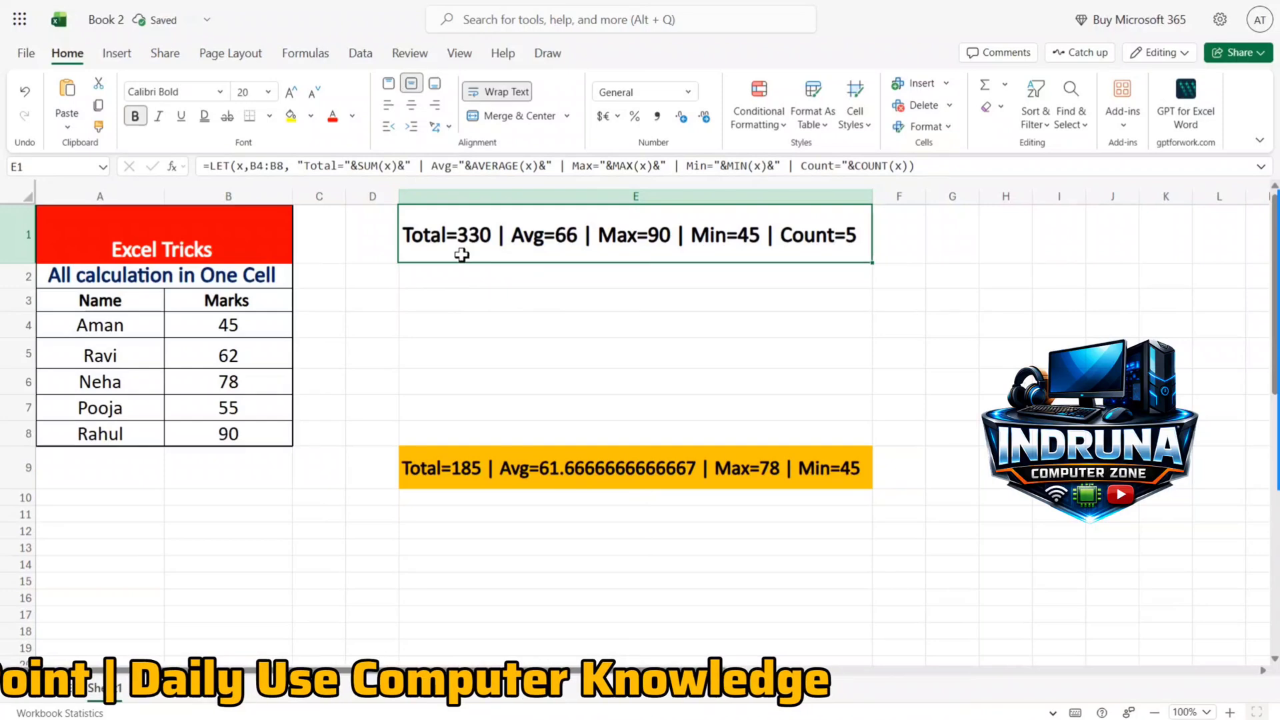
left_click_drag(452, 286, 828, 352)
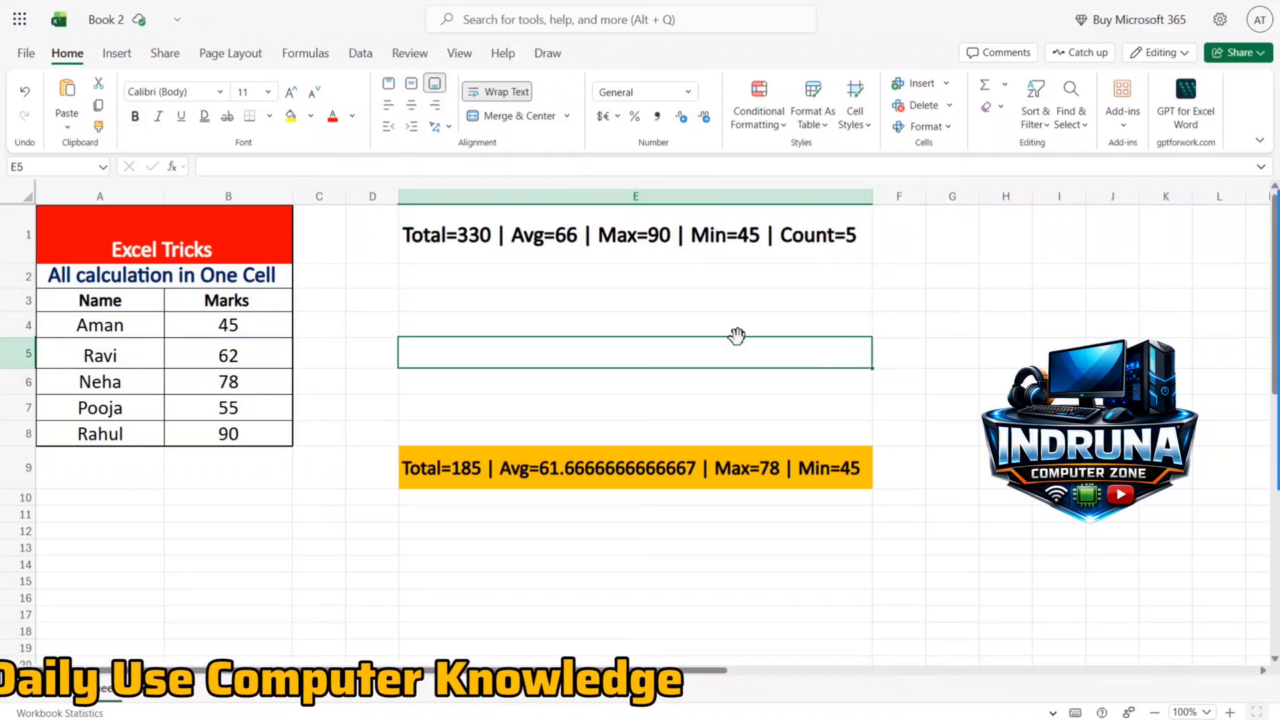